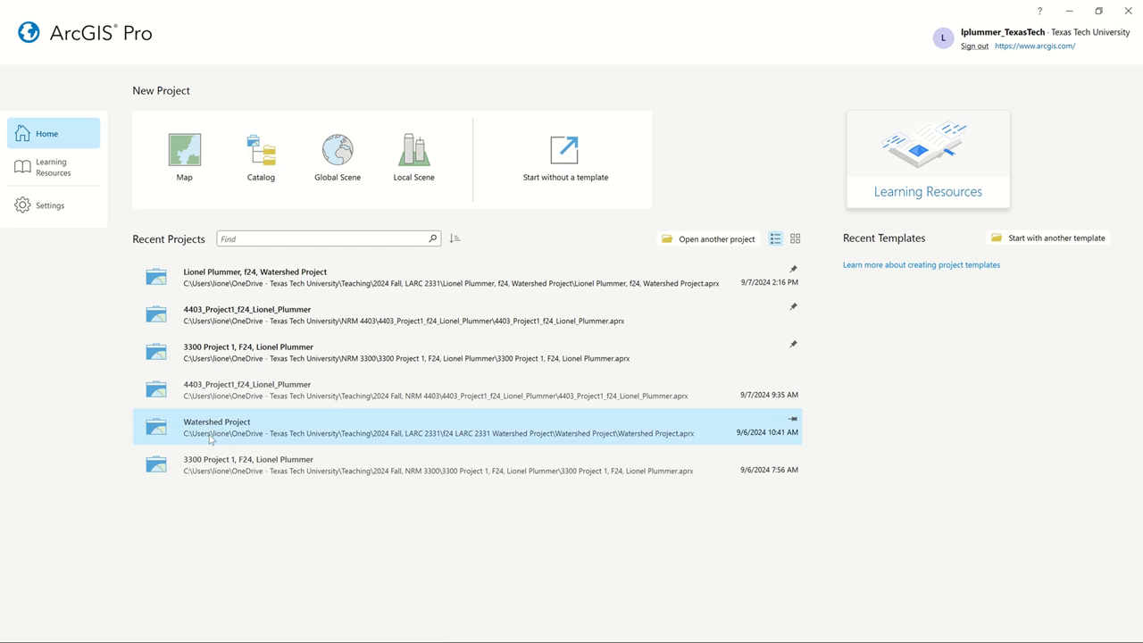
Start a new map project and set its location to the Teaching\2024 Fall, LARC 2331 folder in the Texas Tech University OneDrive.
{"action": "left_click", "coordinate": [183, 154]}
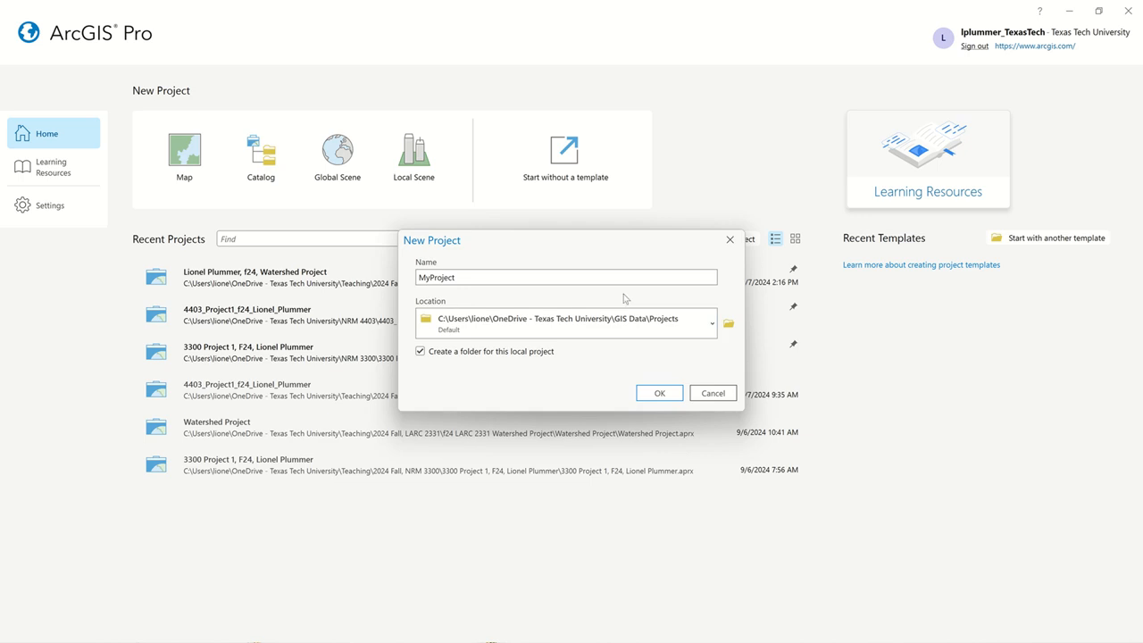
{"action": "left_click", "coordinate": [730, 323]}
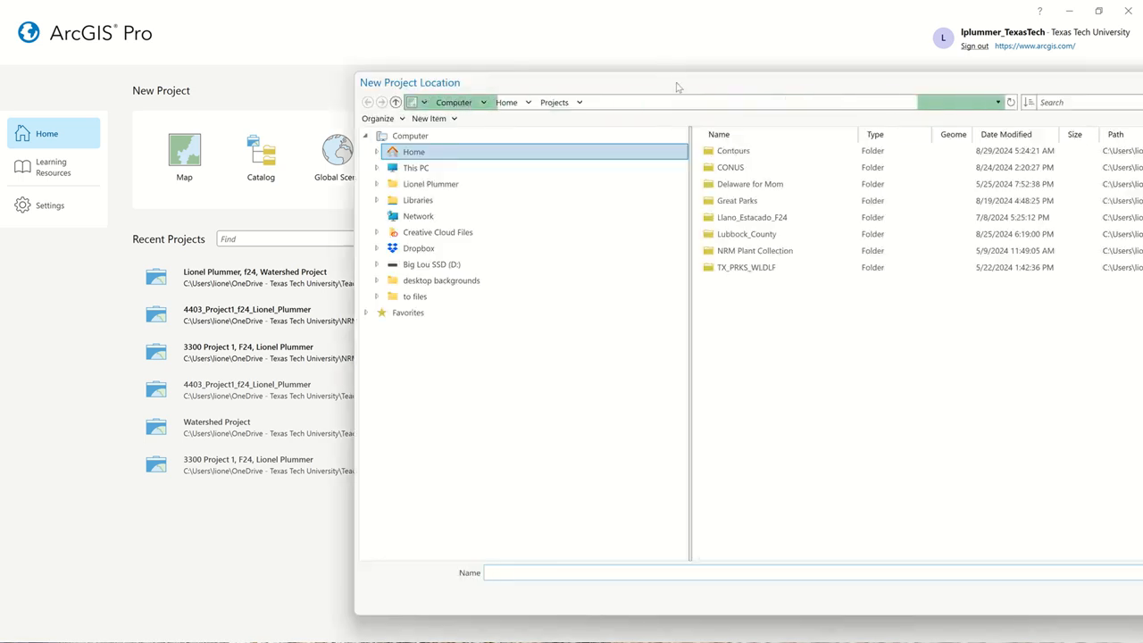
{"action": "left_click_drag", "start_coordinate": [676, 86], "coordinate": [440, 64]}
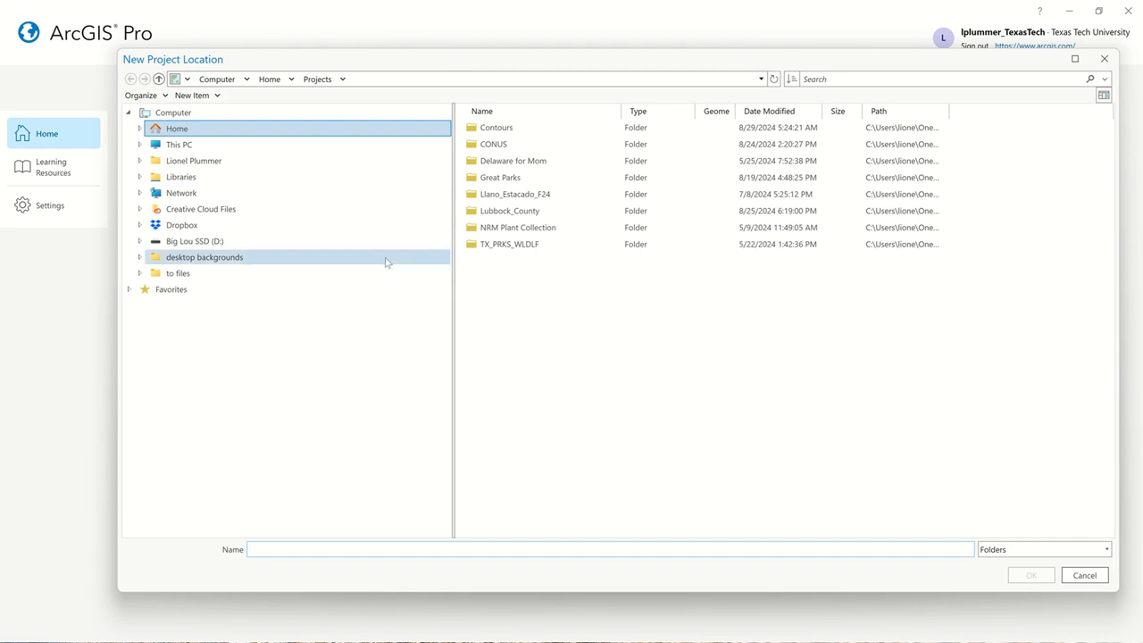
{"action": "left_click", "coordinate": [335, 168]}
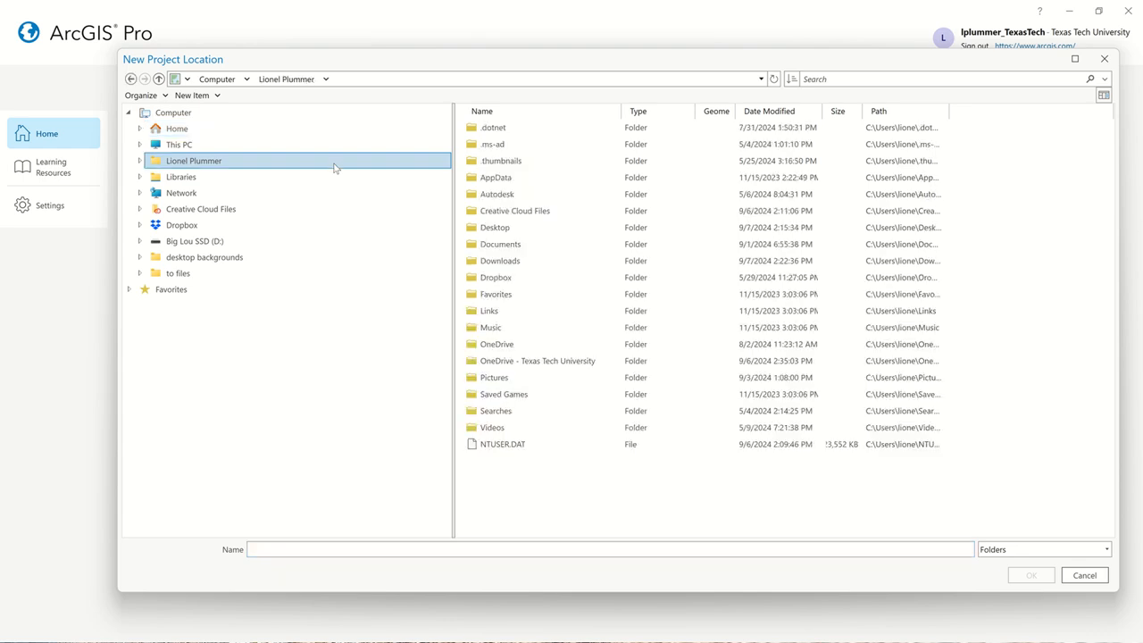
{"action": "double_click", "coordinate": [585, 360]}
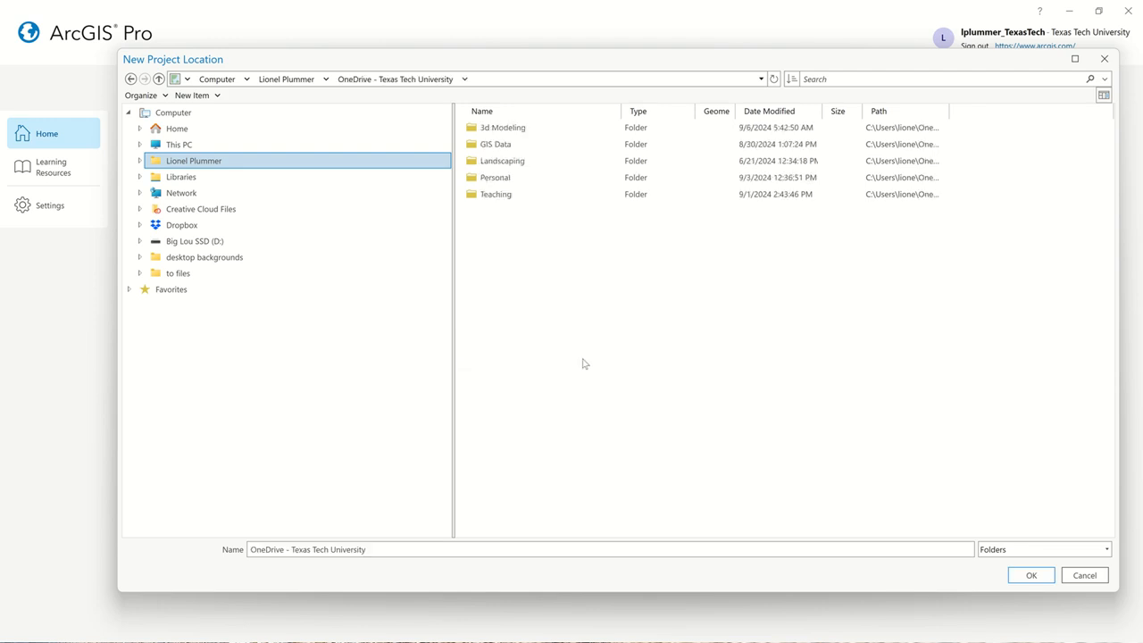
{"action": "double_click", "coordinate": [547, 196]}
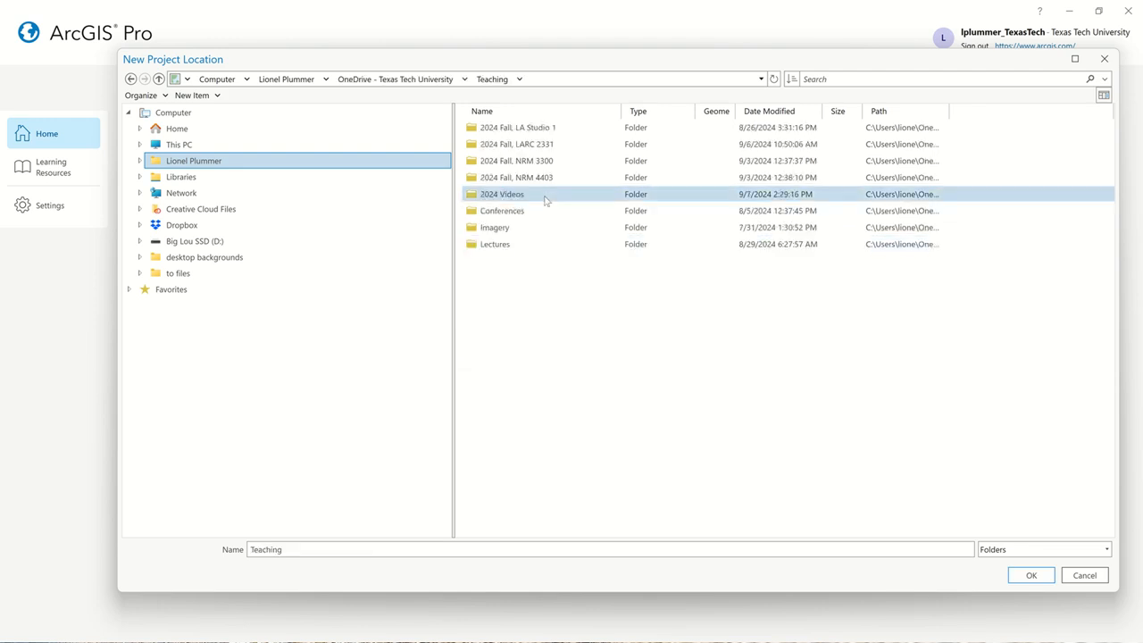
{"action": "double_click", "coordinate": [563, 147]}
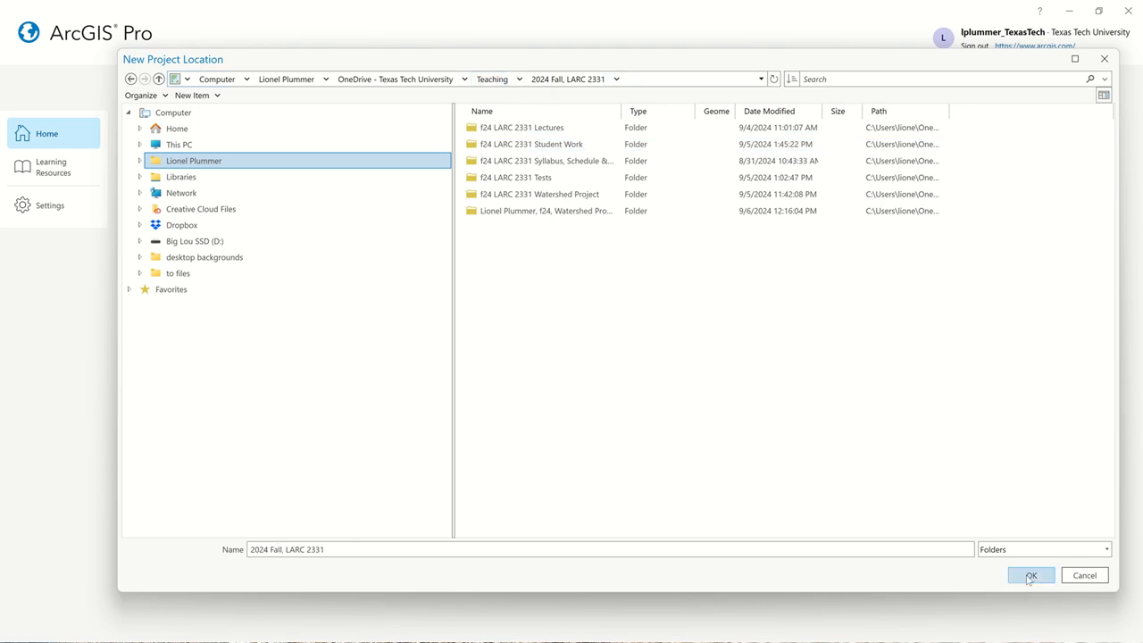
{"action": "left_click", "coordinate": [1032, 576]}
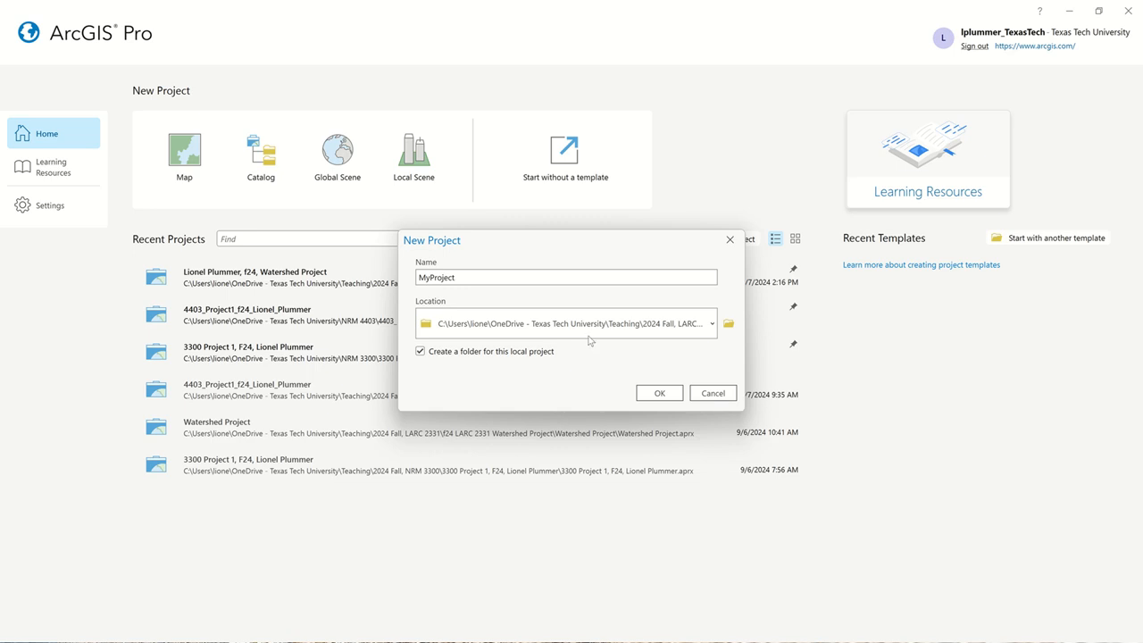
Name the new project "24x18 Watershed Demo" and create it.
{"action": "double_click", "coordinate": [483, 277]}
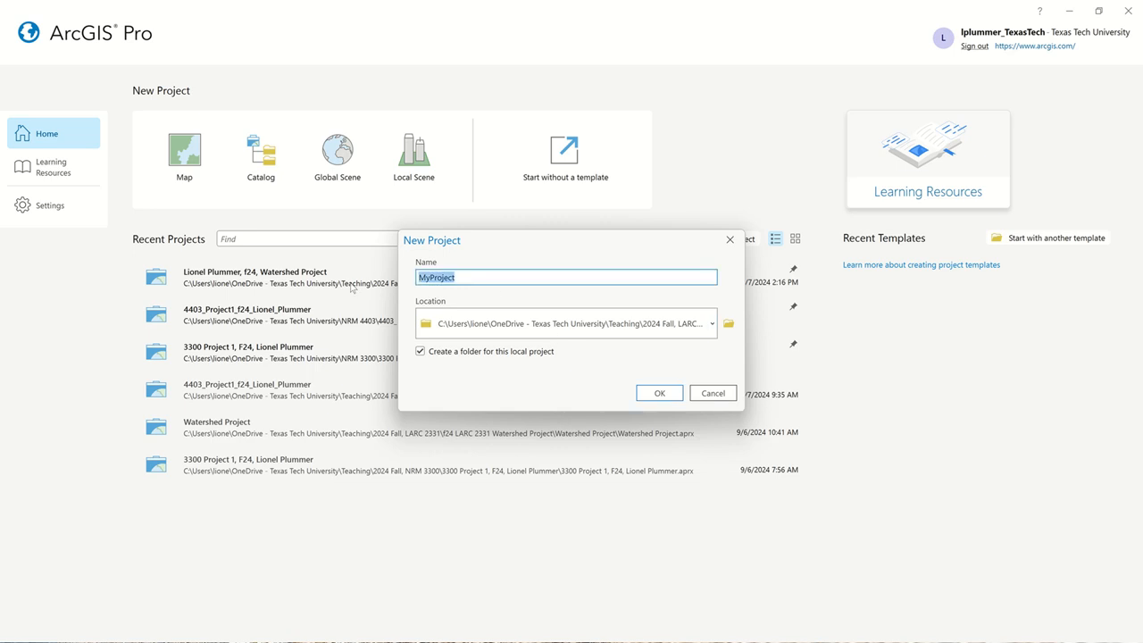
{"action": "key", "text": "BackSpace"}
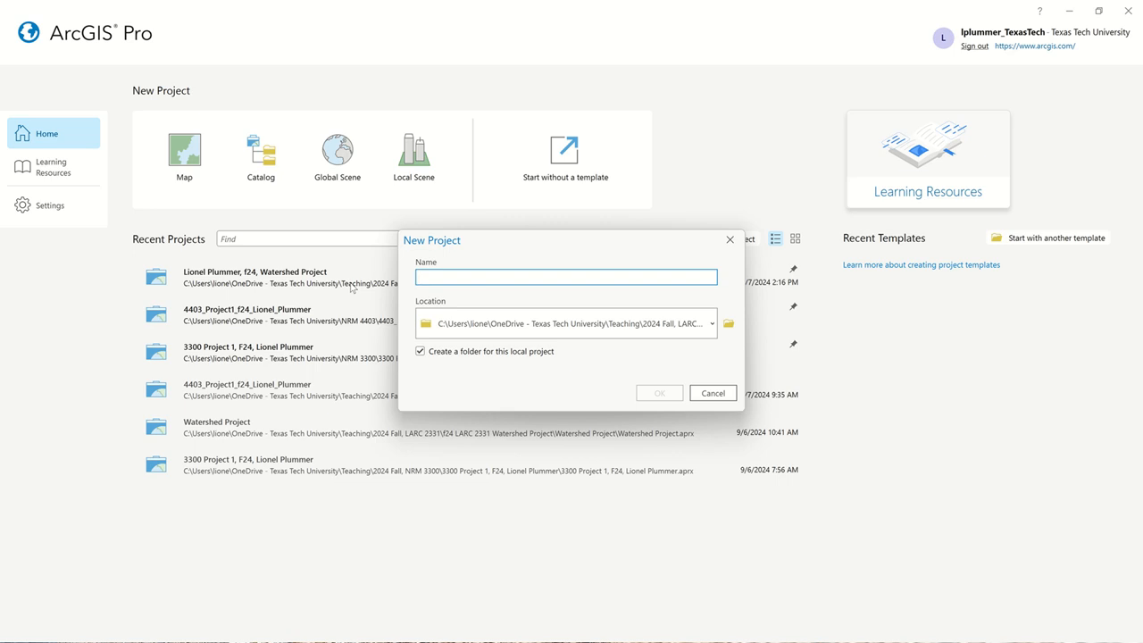
{"action": "type", "text": "24x18 Watershed Demo"}
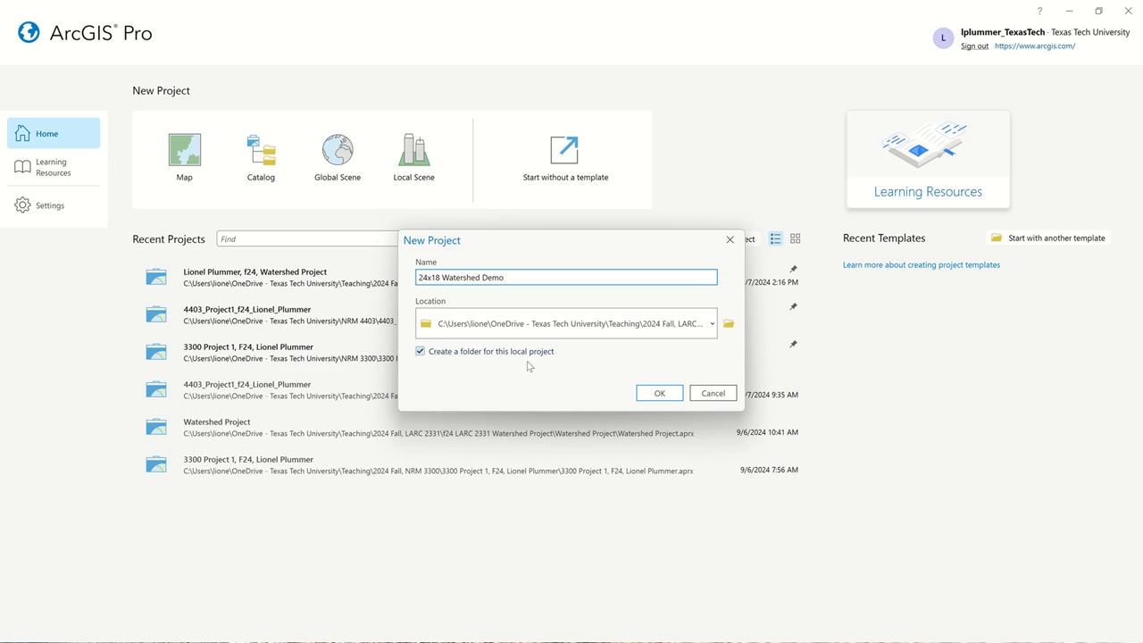
{"action": "left_click", "coordinate": [659, 395]}
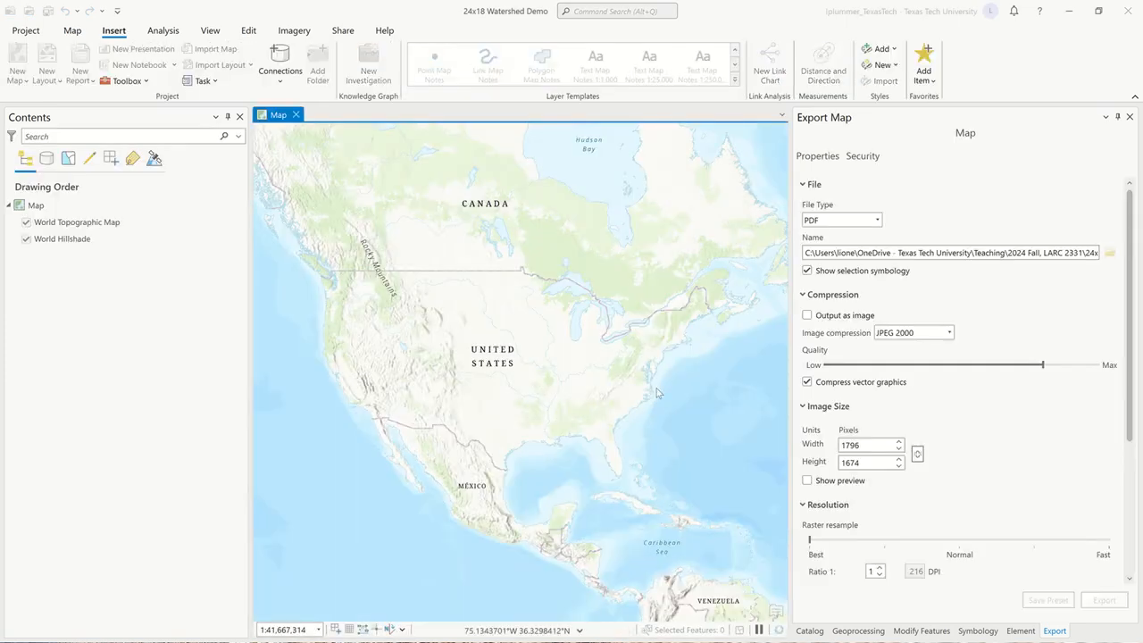
Open the map's properties and choose USA Contiguous Albers Equal Area Conic from the favorite coordinate systems.
{"action": "left_click_drag", "start_coordinate": [490, 311], "coordinate": [513, 310]}
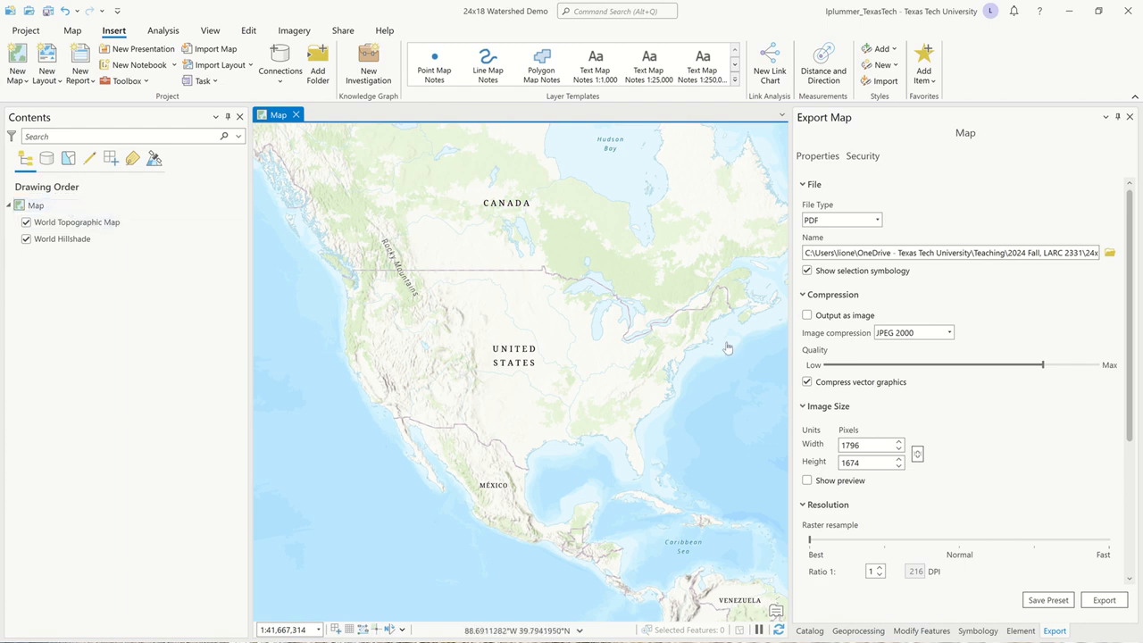
{"action": "left_click", "coordinate": [26, 207]}
{"action": "double_click", "coordinate": [26, 207]}
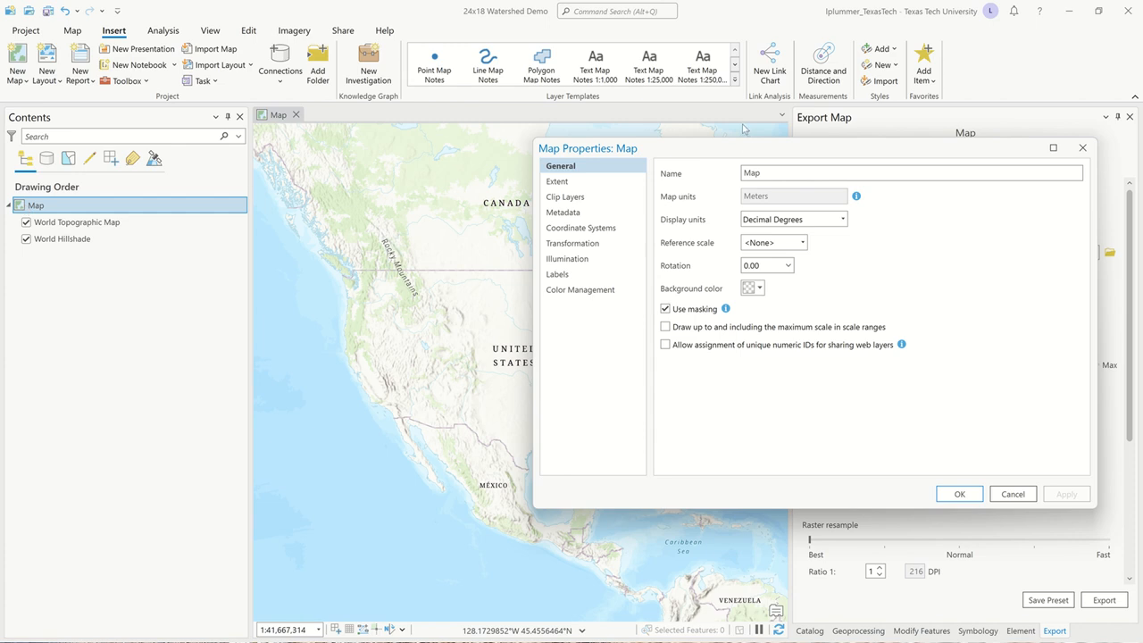
{"action": "left_click_drag", "start_coordinate": [748, 149], "coordinate": [493, 143]}
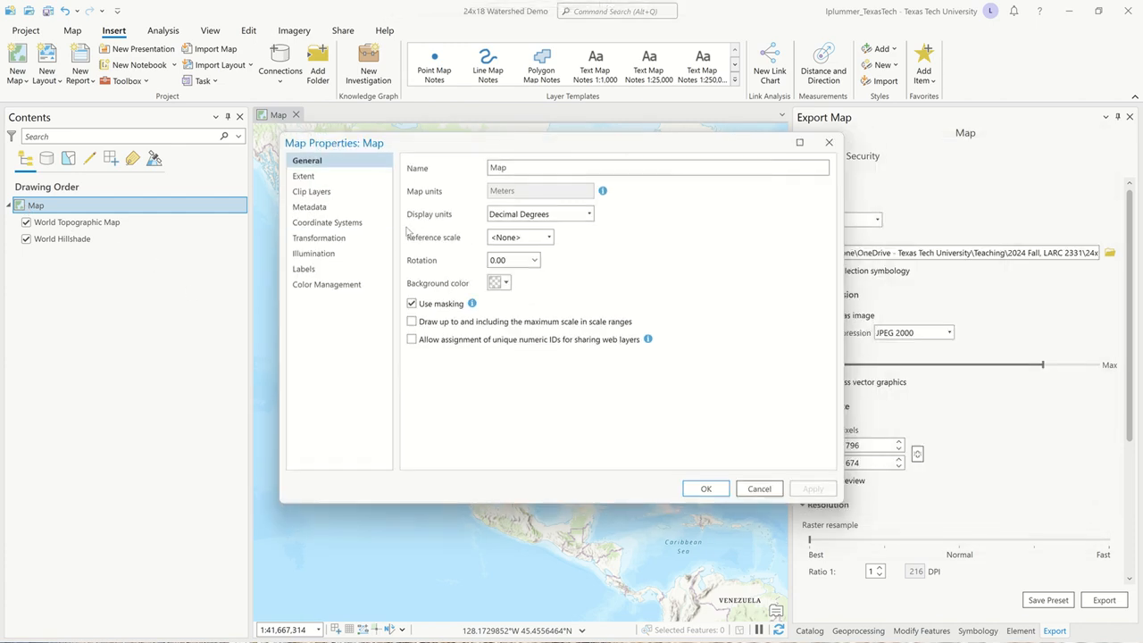
{"action": "left_click", "coordinate": [339, 223]}
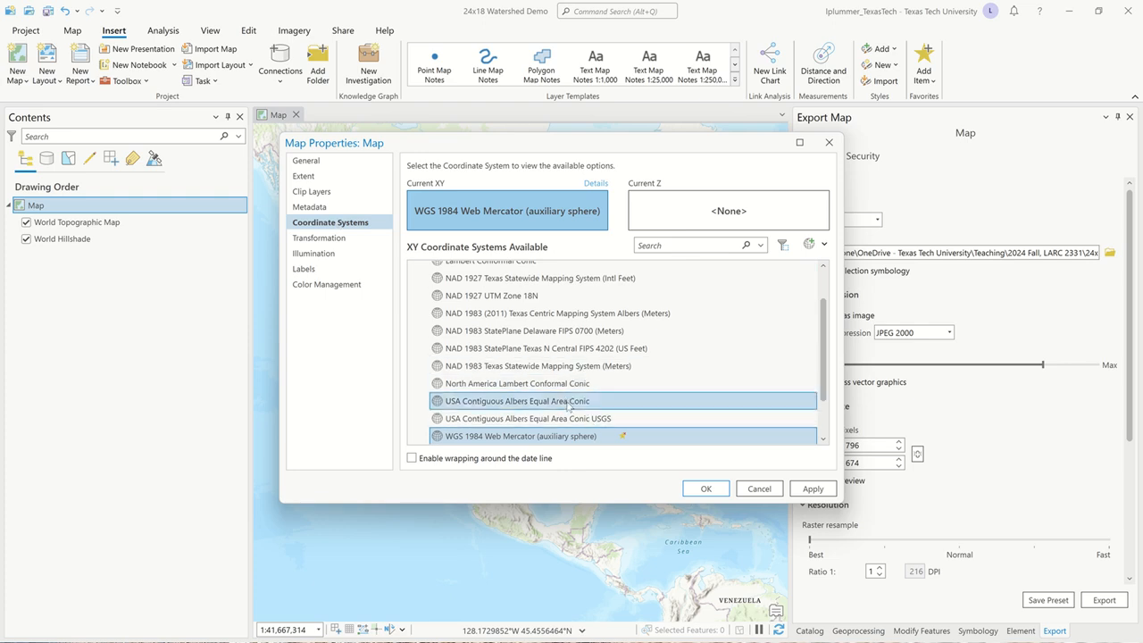
{"action": "left_click", "coordinate": [568, 405]}
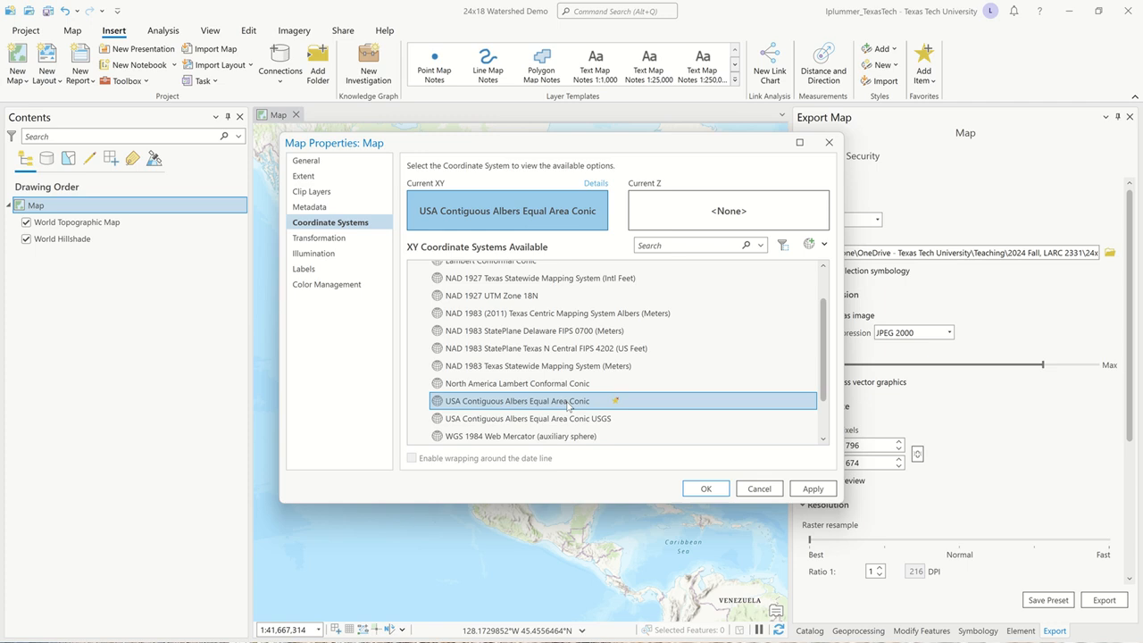
Select USA Contiguous Albers Equal Area Conic among the projected continental systems for North America and apply it to the map.
{"action": "scroll", "coordinate": [568, 406], "scroll_direction": "up", "scroll_amount": 2}
{"action": "left_click", "coordinate": [414, 286]}
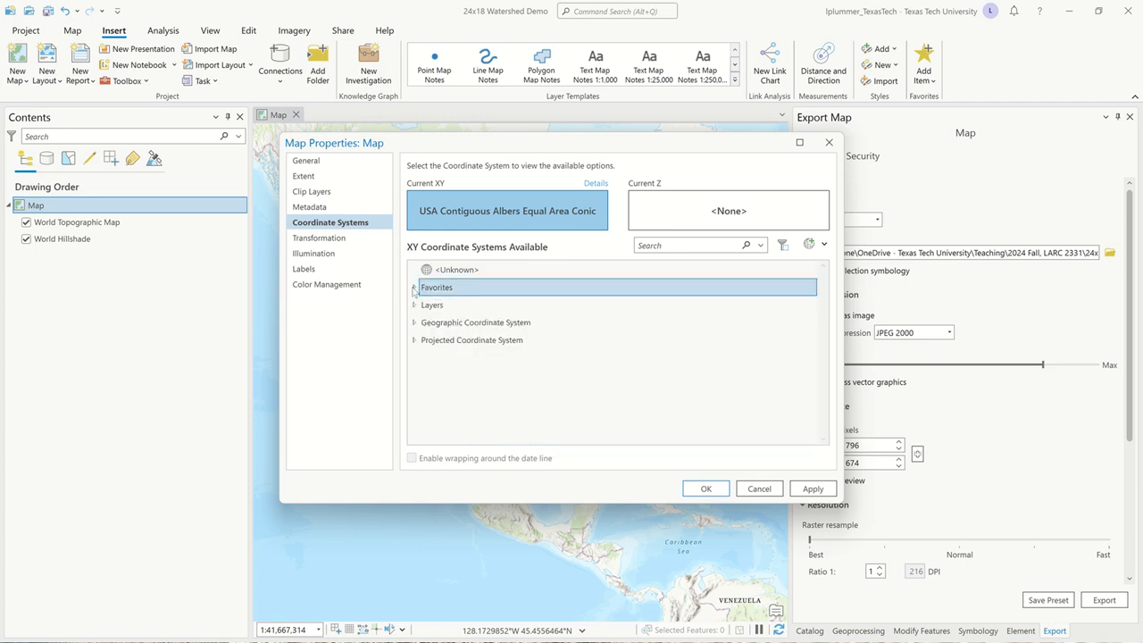
{"action": "left_click", "coordinate": [414, 323]}
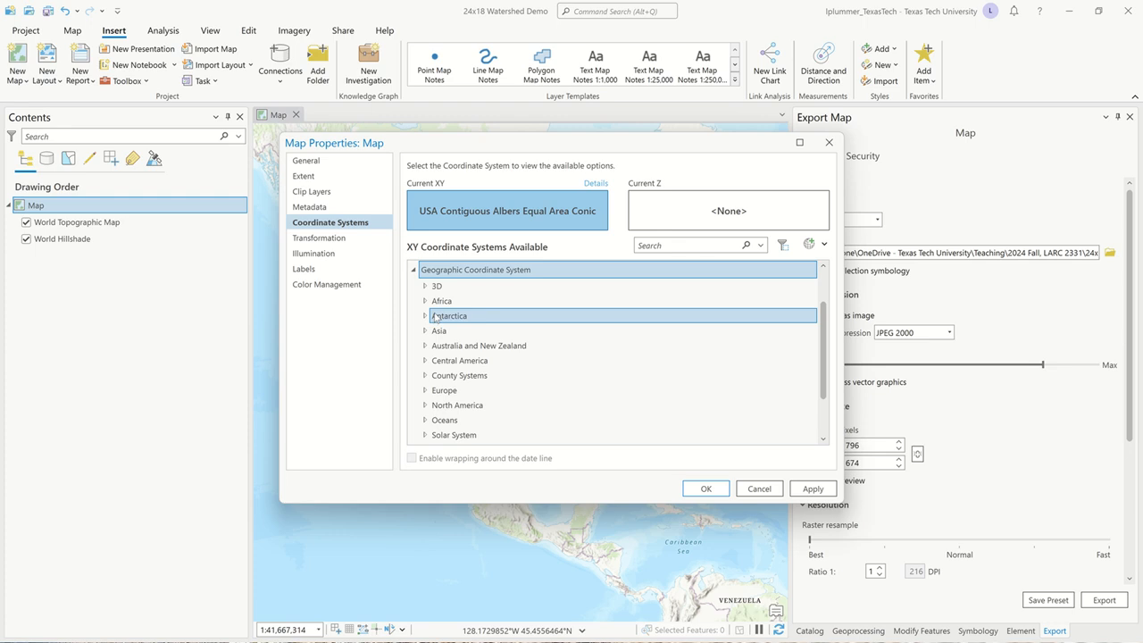
{"action": "scroll", "coordinate": [436, 317], "scroll_direction": "up", "scroll_amount": 1}
{"action": "left_click", "coordinate": [414, 323]}
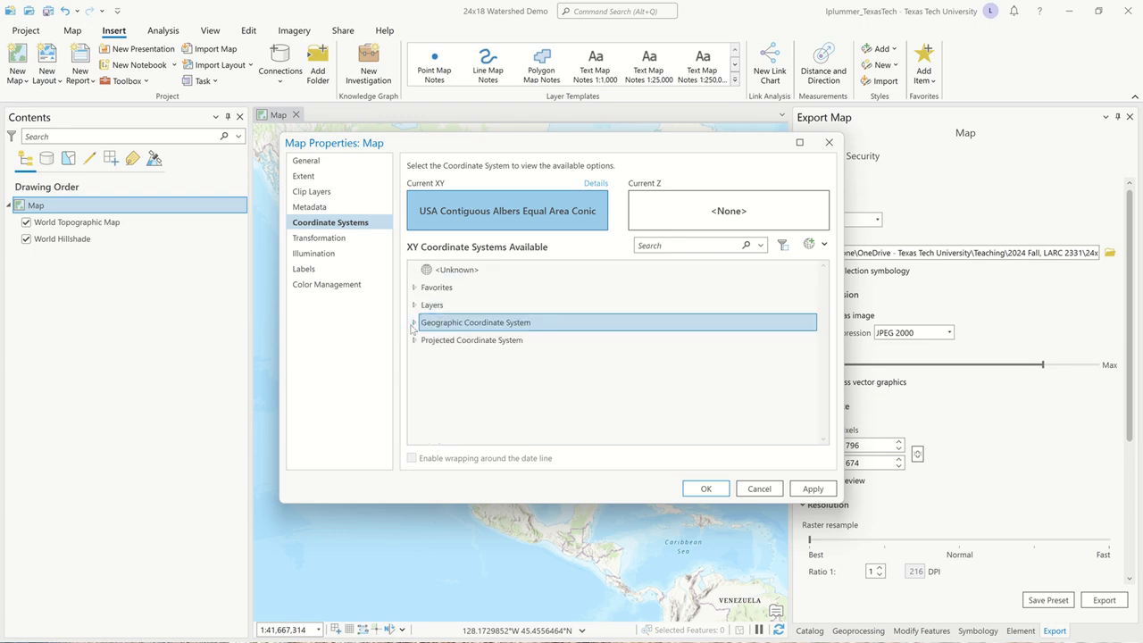
{"action": "left_click", "coordinate": [414, 340]}
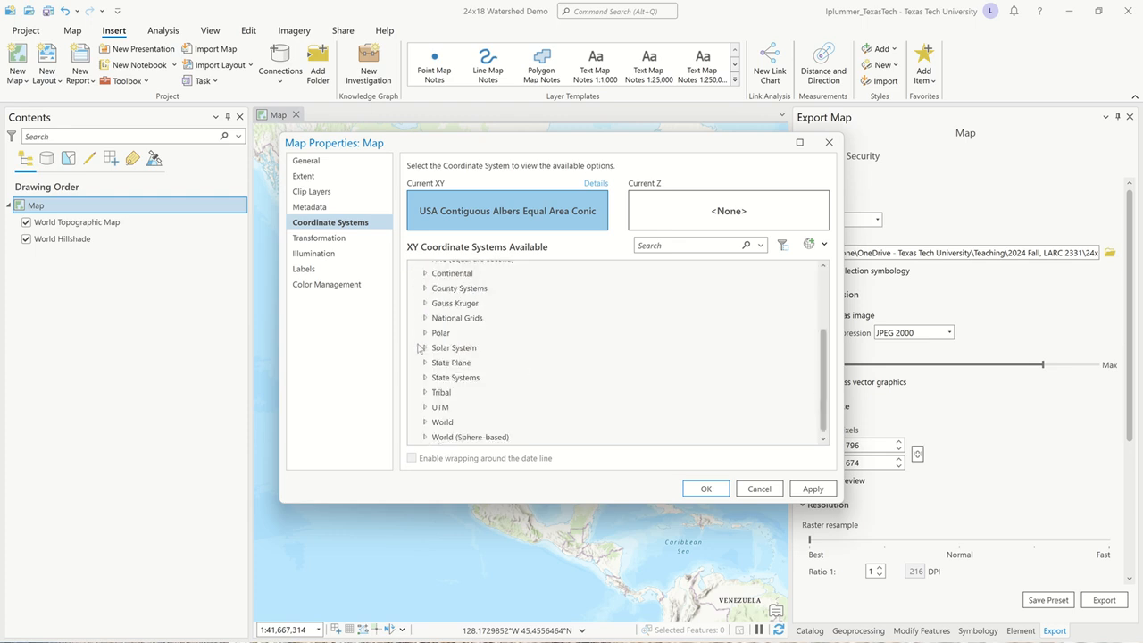
{"action": "left_click", "coordinate": [425, 270]}
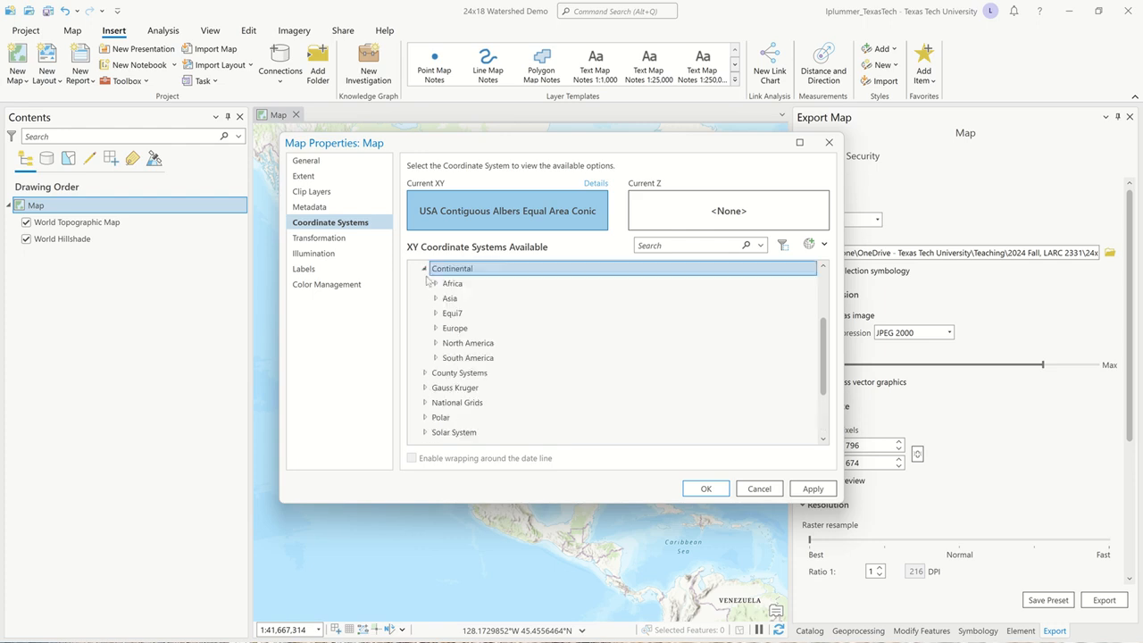
{"action": "left_click", "coordinate": [436, 344]}
{"action": "scroll", "coordinate": [489, 375], "scroll_direction": "down", "scroll_amount": 2}
{"action": "scroll", "coordinate": [498, 385], "scroll_direction": "down", "scroll_amount": 2}
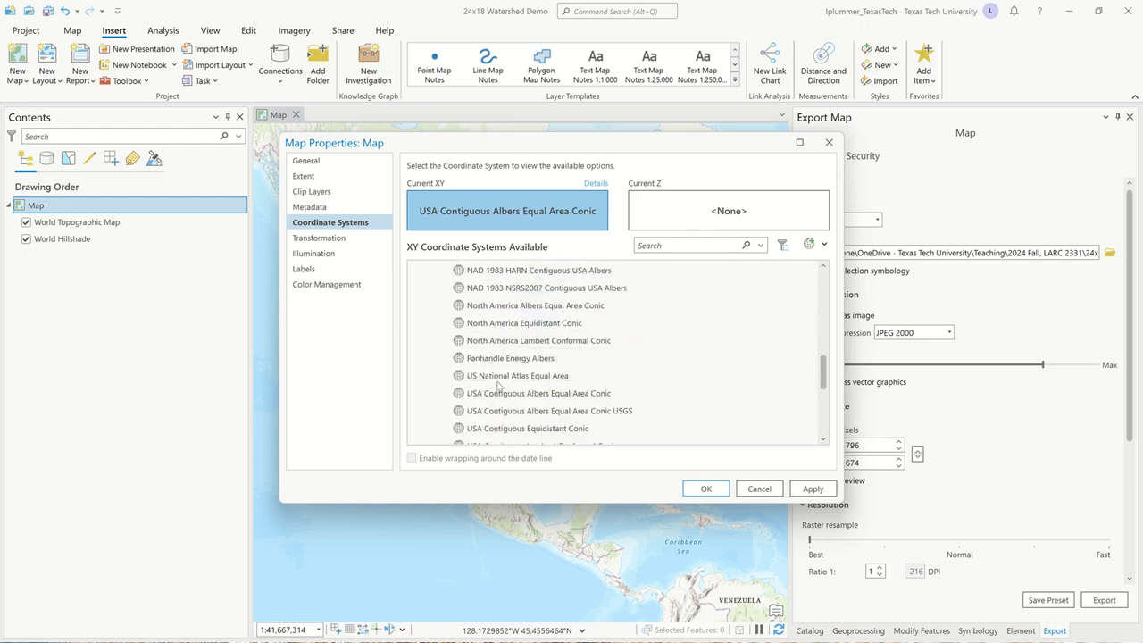
{"action": "left_click", "coordinate": [541, 394]}
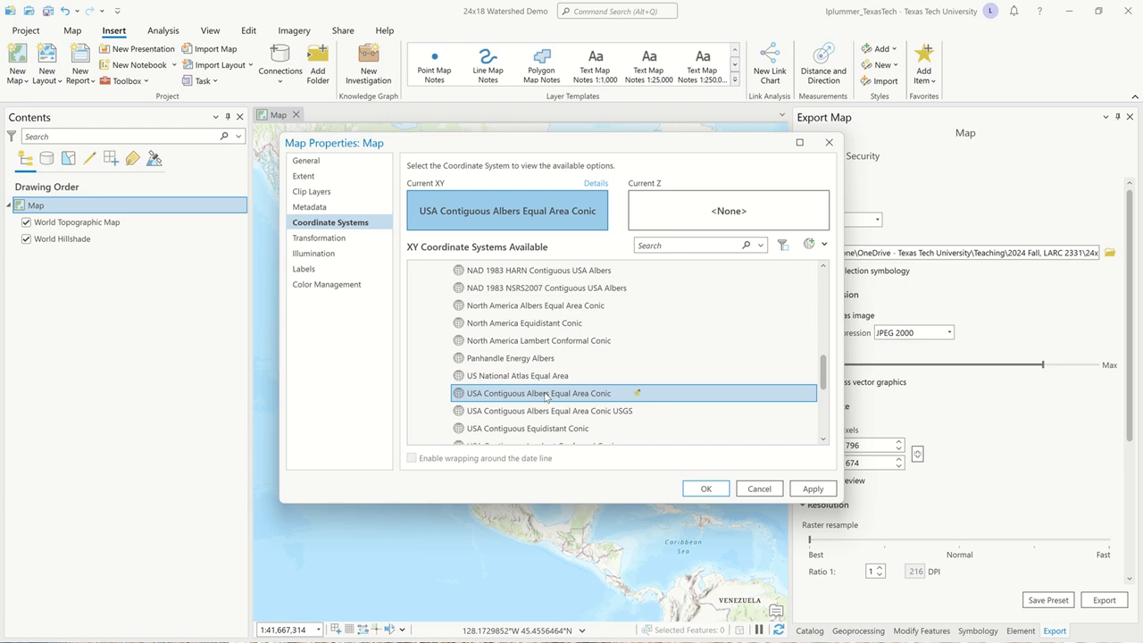
{"action": "left_click", "coordinate": [713, 492]}
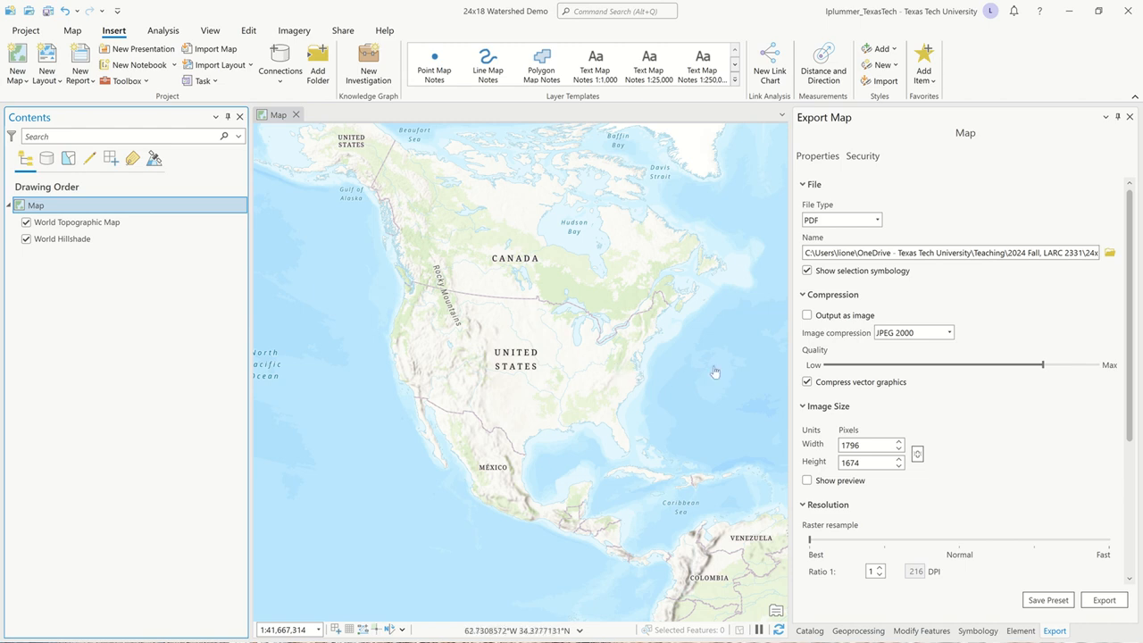
Search the Living Atlas for "huc 2" and add the Watershed Boundary Dataset HUC 2s layer to the map.
{"action": "left_click", "coordinate": [812, 630]}
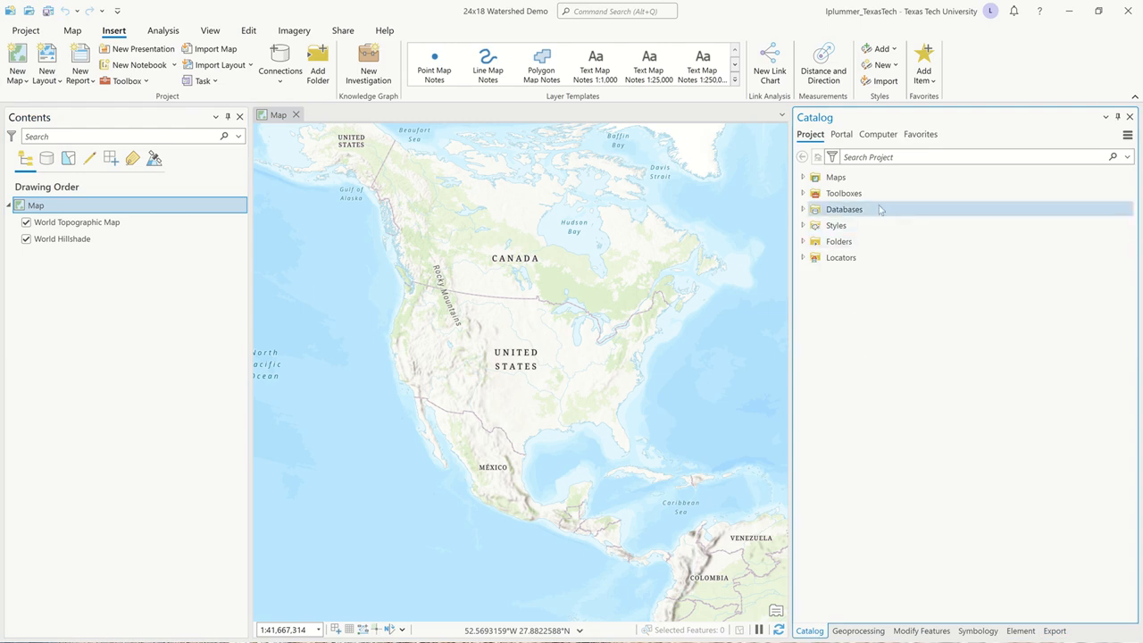
{"action": "left_click", "coordinate": [841, 134]}
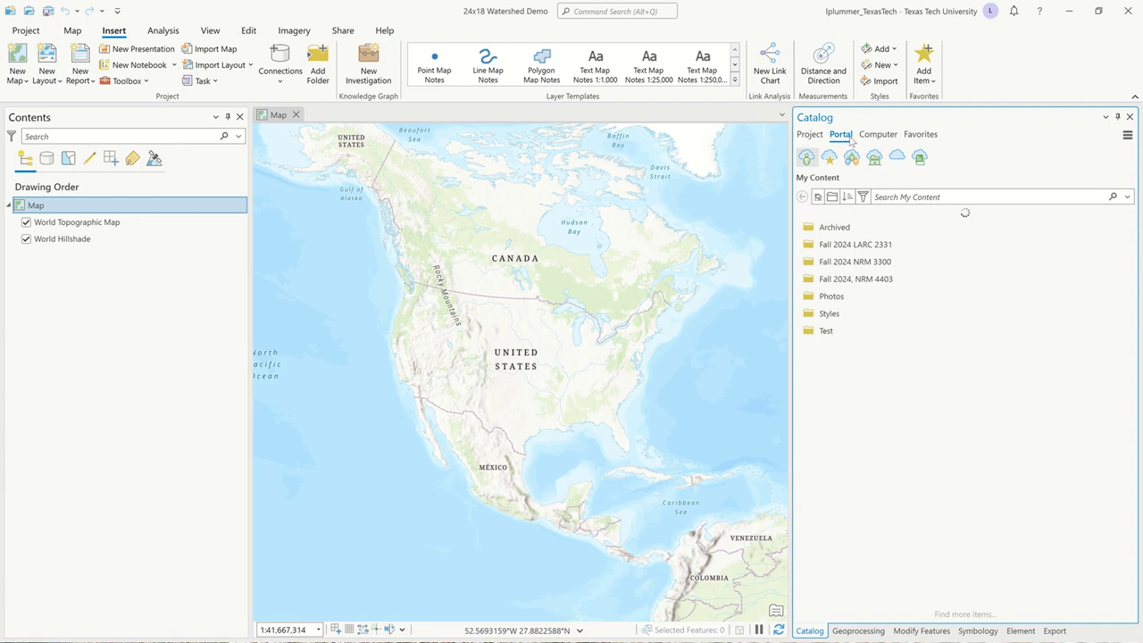
{"action": "left_click", "coordinate": [920, 159]}
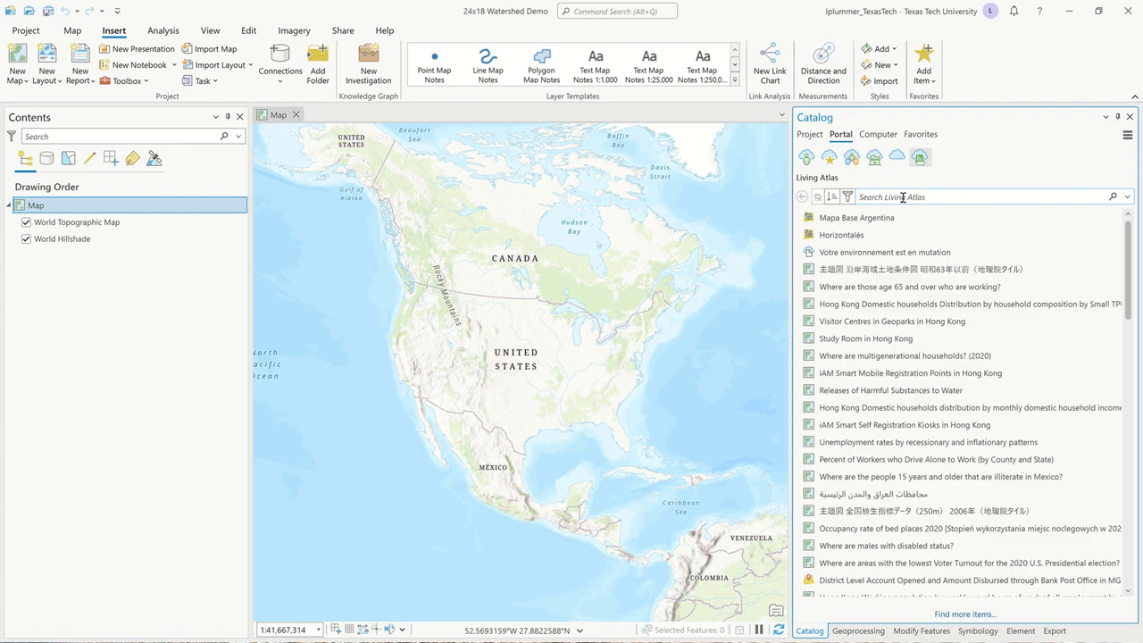
{"action": "left_click", "coordinate": [903, 198]}
{"action": "type", "text": "huc 2"}
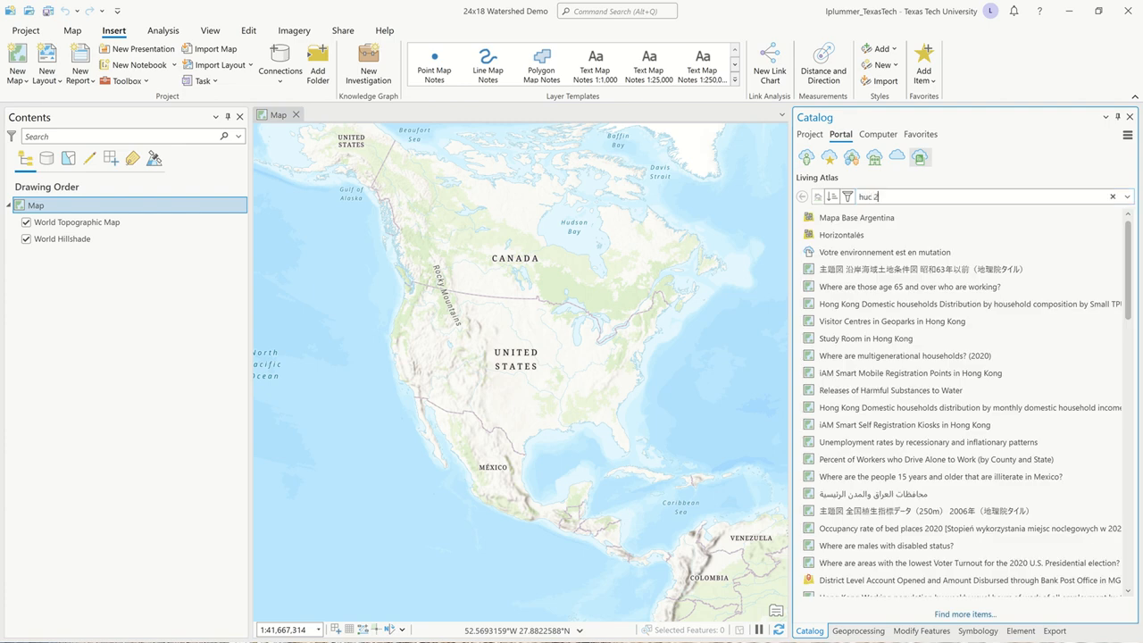
{"action": "key", "text": "Return"}
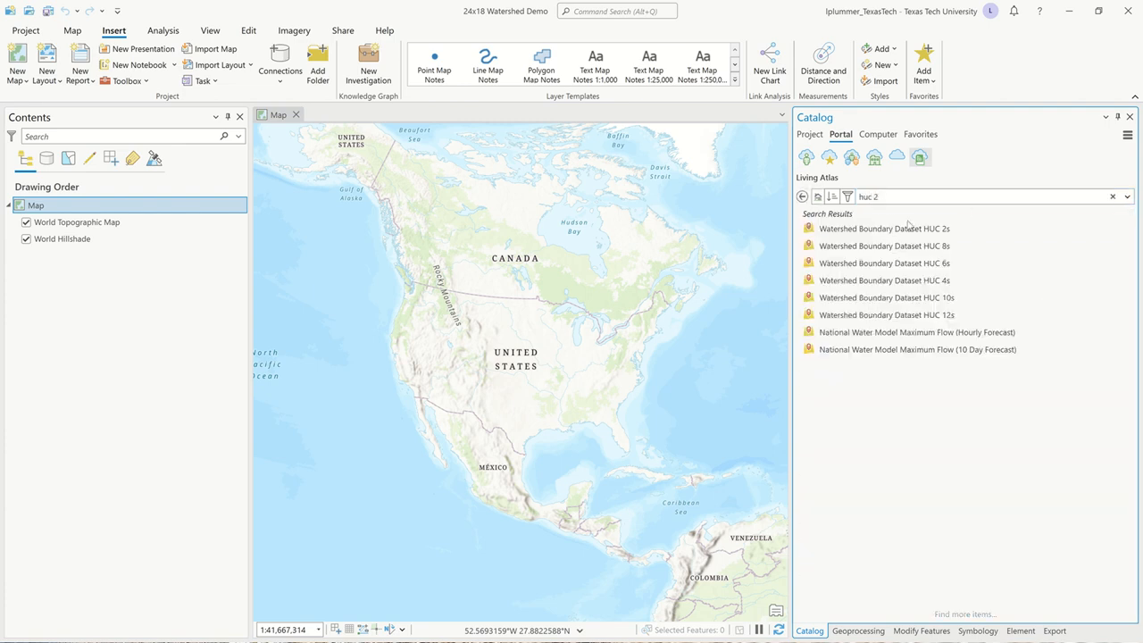
{"action": "left_click", "coordinate": [909, 229]}
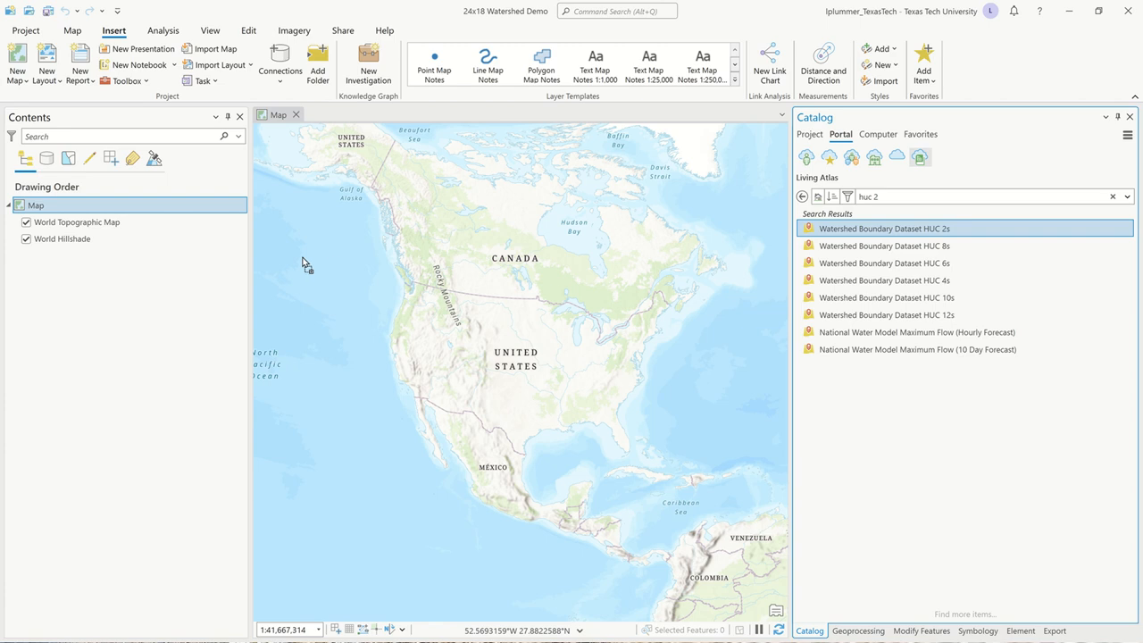
{"action": "left_click_drag", "start_coordinate": [302, 261], "coordinate": [166, 215]}
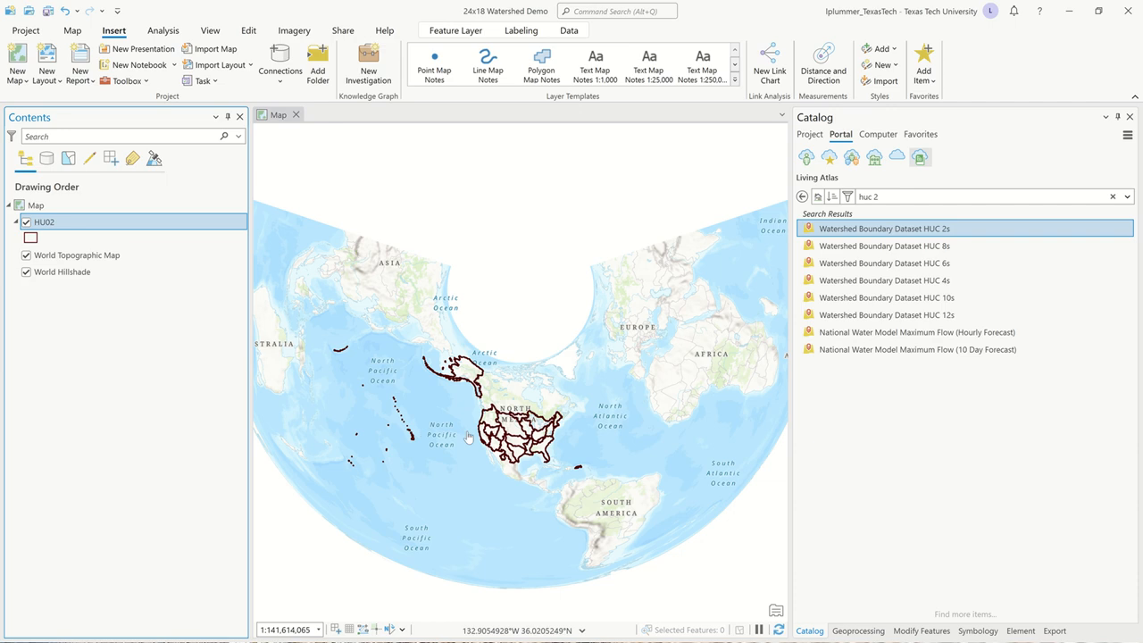
{"action": "scroll", "coordinate": [483, 439], "scroll_direction": "up", "scroll_amount": 3}
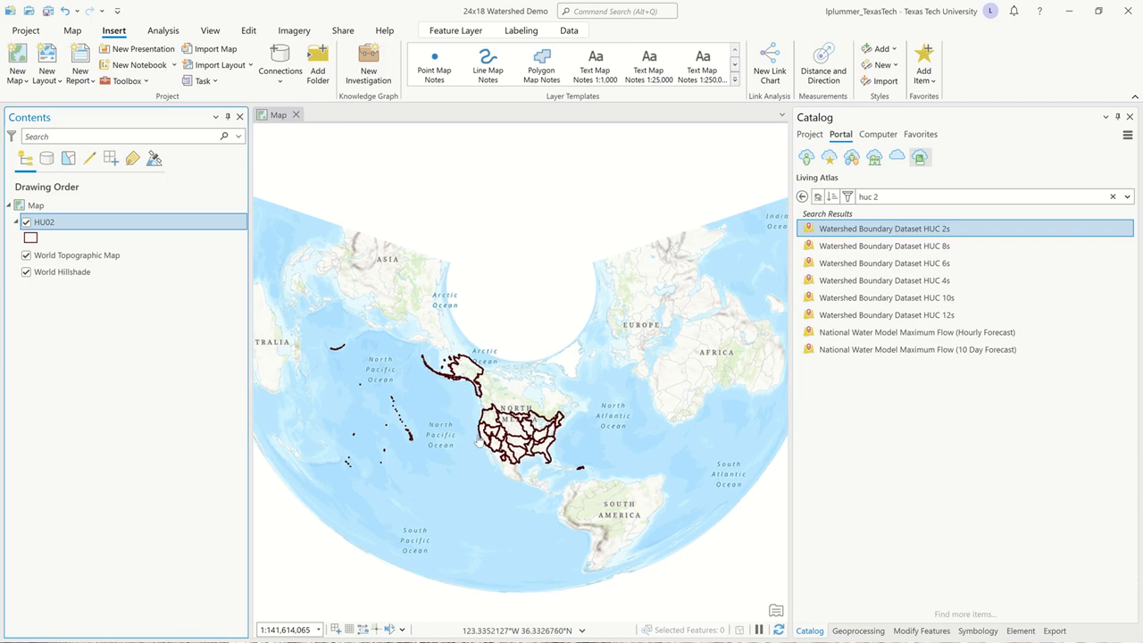
{"action": "mouse_move", "coordinate": [921, 284]}
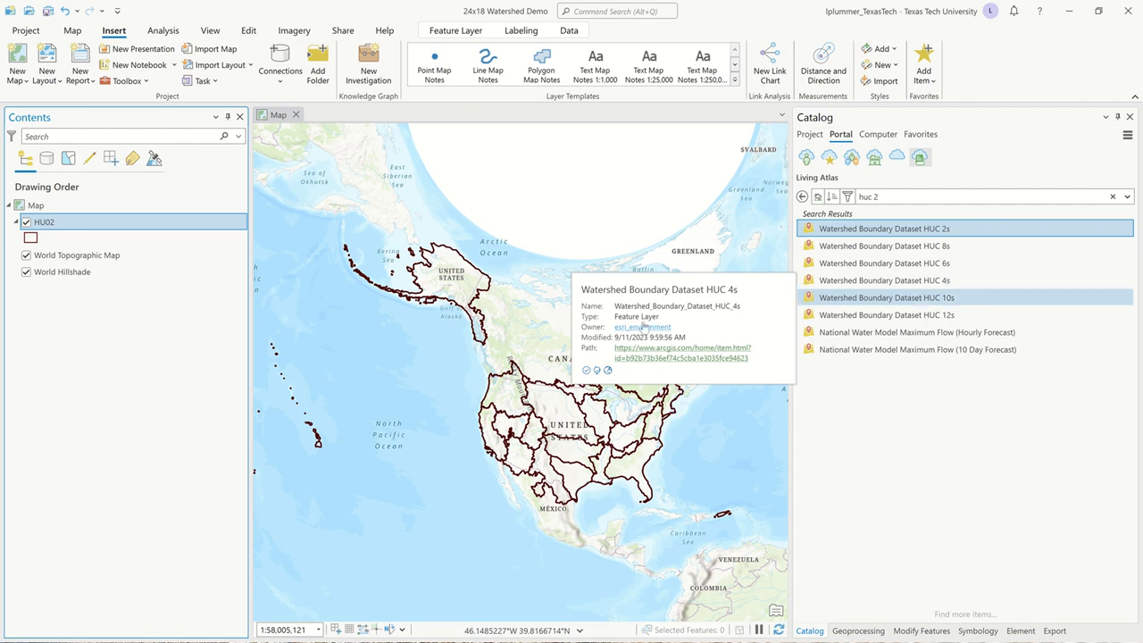
{"action": "left_click_drag", "start_coordinate": [487, 402], "coordinate": [400, 341]}
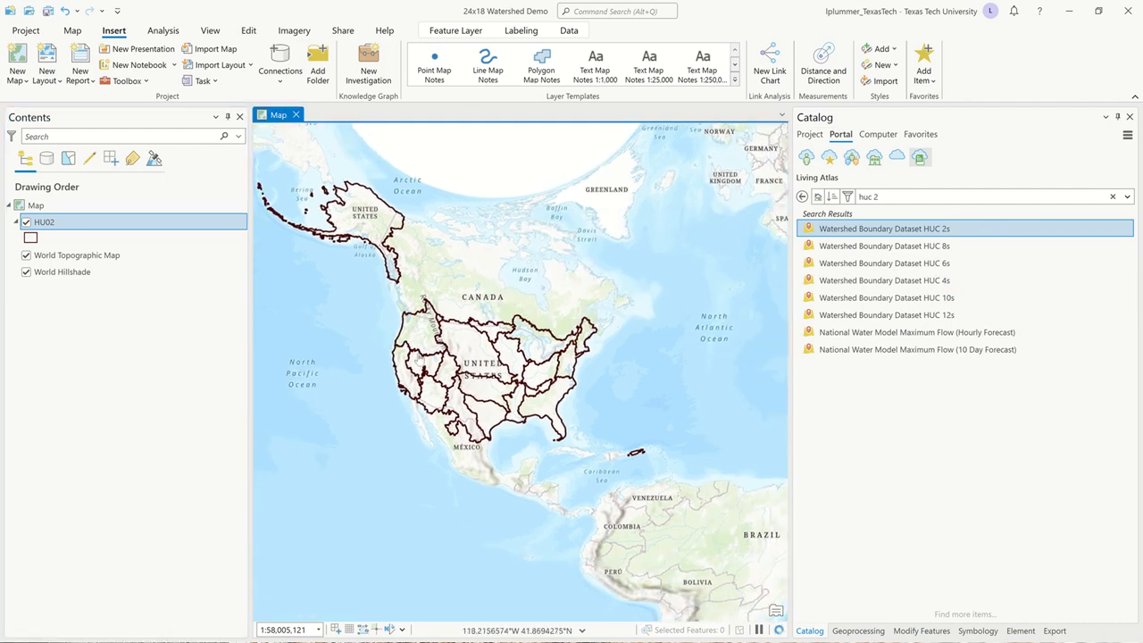
Turn on labels for the HU02 watershed layer, using the NAME field.
{"action": "scroll", "coordinate": [432, 360], "scroll_direction": "up", "scroll_amount": 2}
{"action": "mouse_move", "coordinate": [920, 282]}
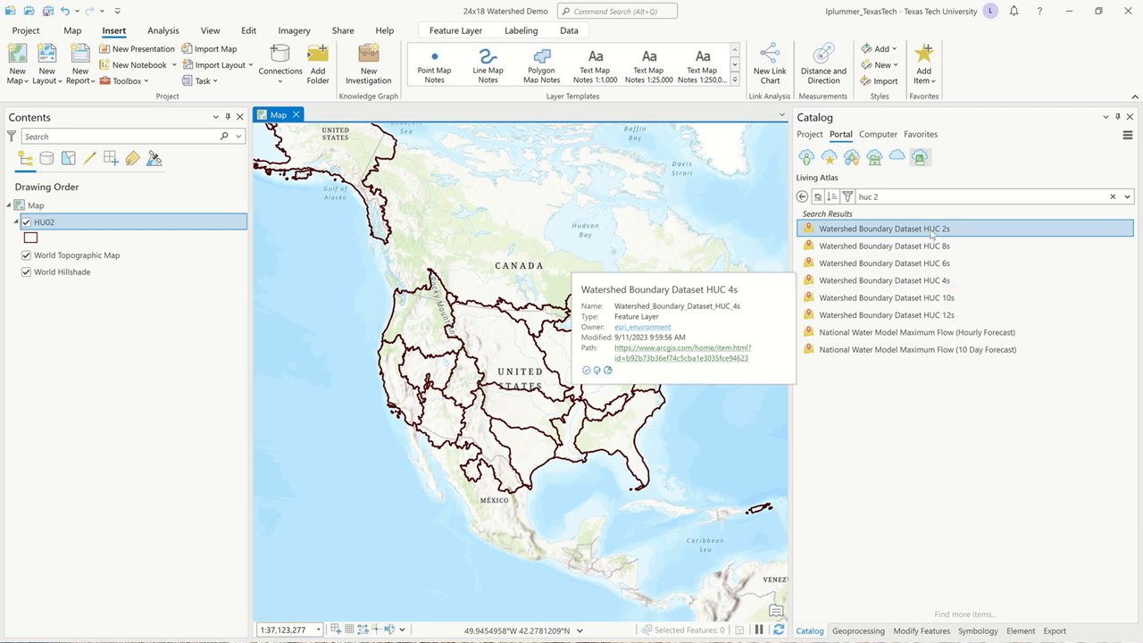
{"action": "mouse_move", "coordinate": [933, 230]}
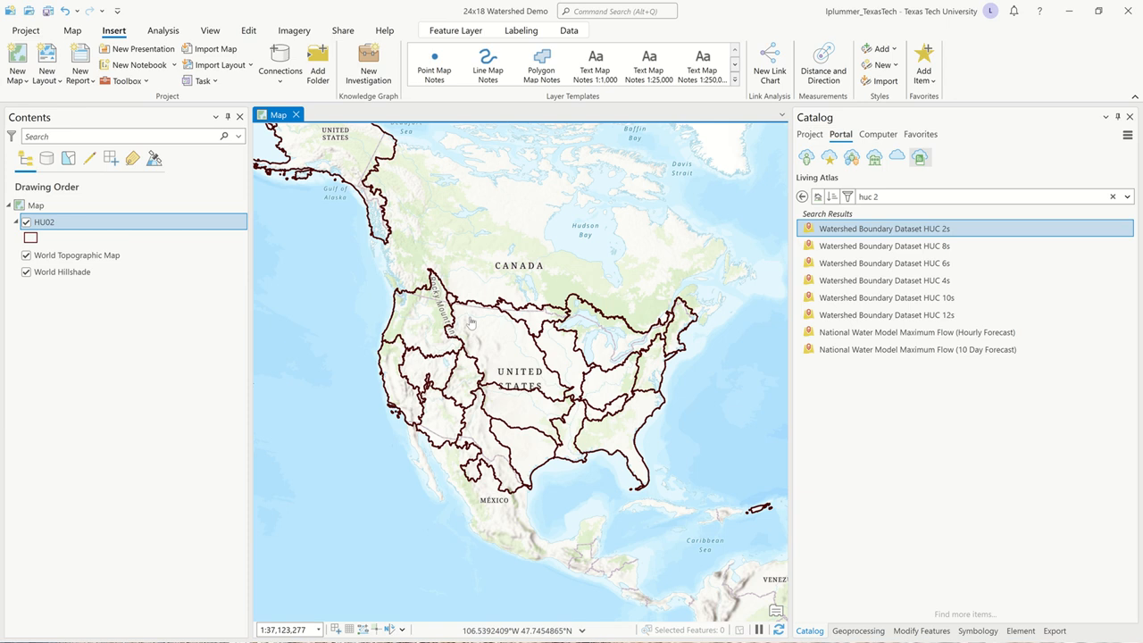
{"action": "left_click_drag", "start_coordinate": [493, 385], "coordinate": [459, 351]}
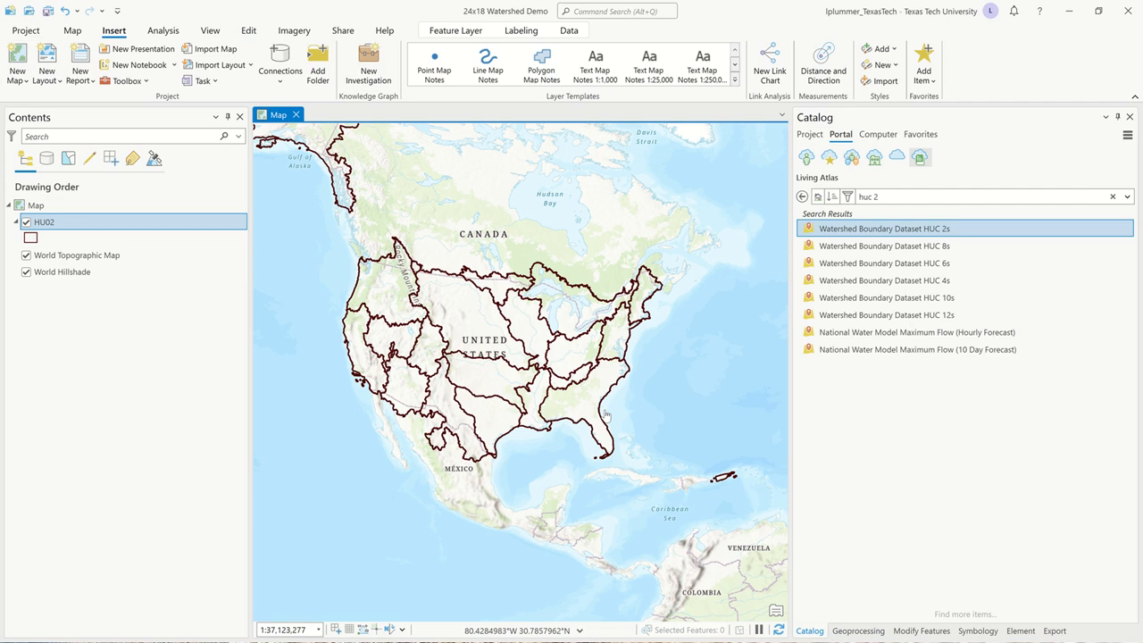
{"action": "scroll", "coordinate": [463, 475], "scroll_direction": "up", "scroll_amount": 2}
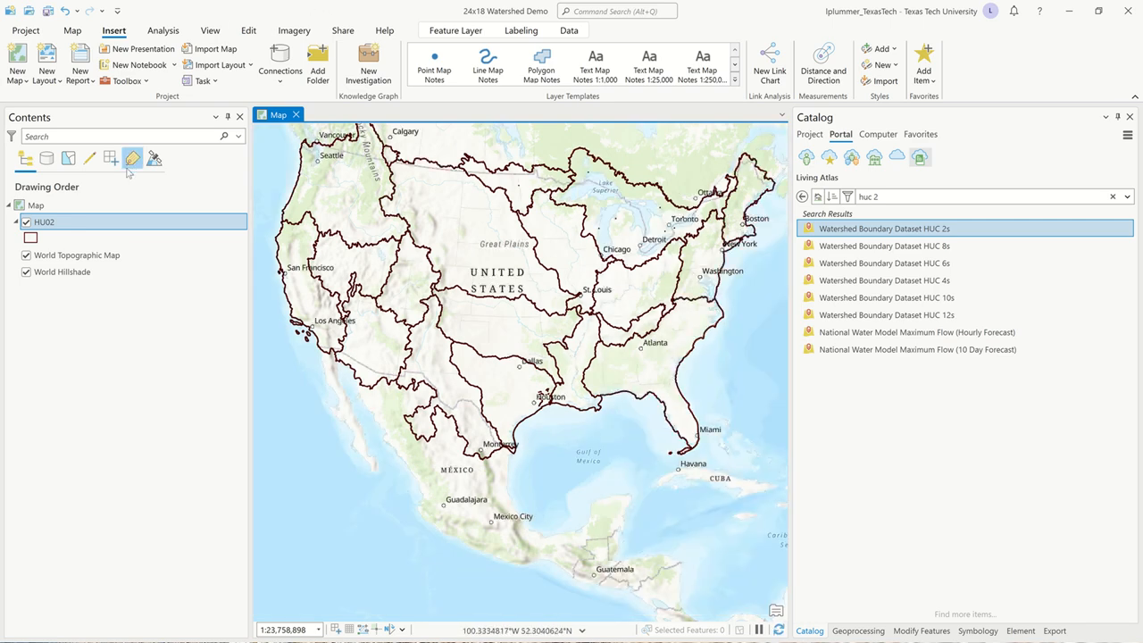
{"action": "right_click", "coordinate": [52, 223]}
{"action": "key", "text": "Escape"}
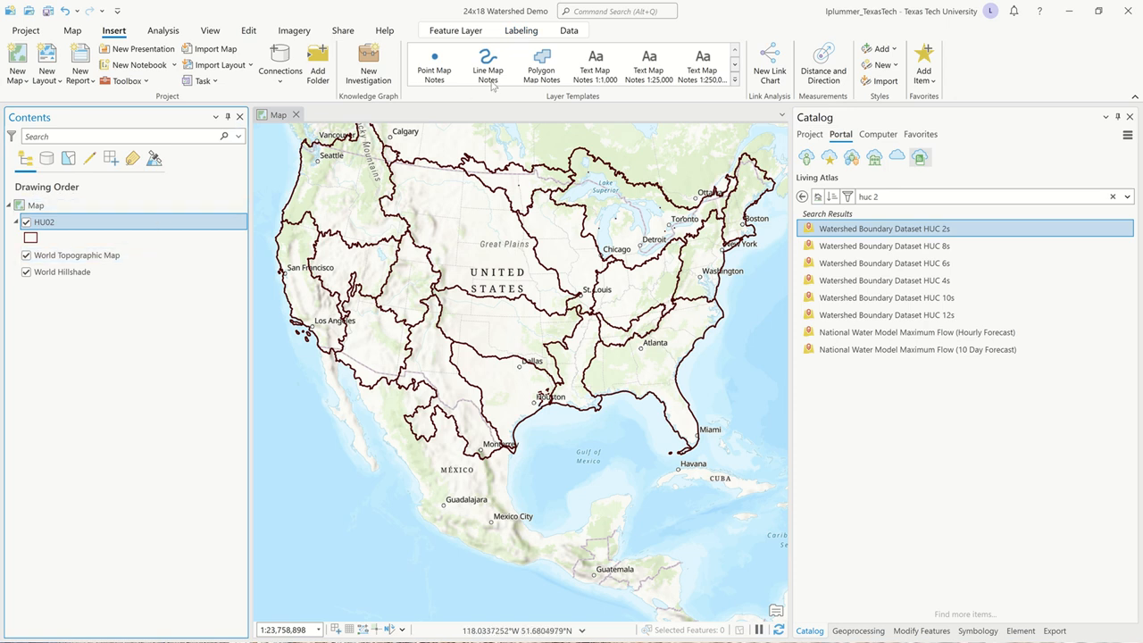
{"action": "left_click", "coordinate": [514, 33]}
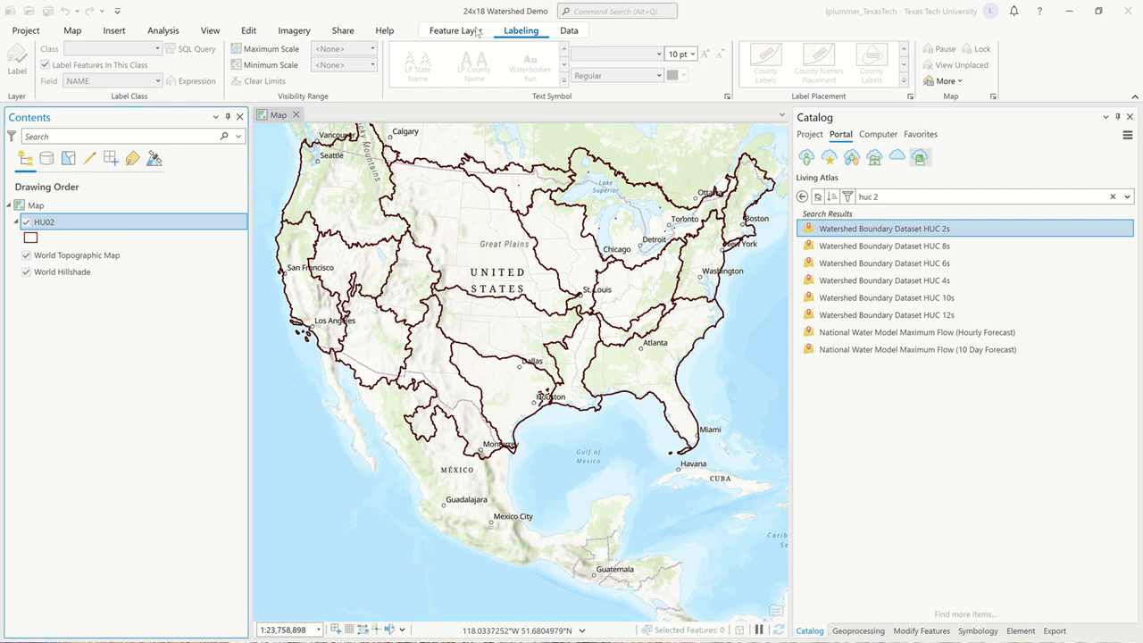
{"action": "left_click", "coordinate": [15, 57]}
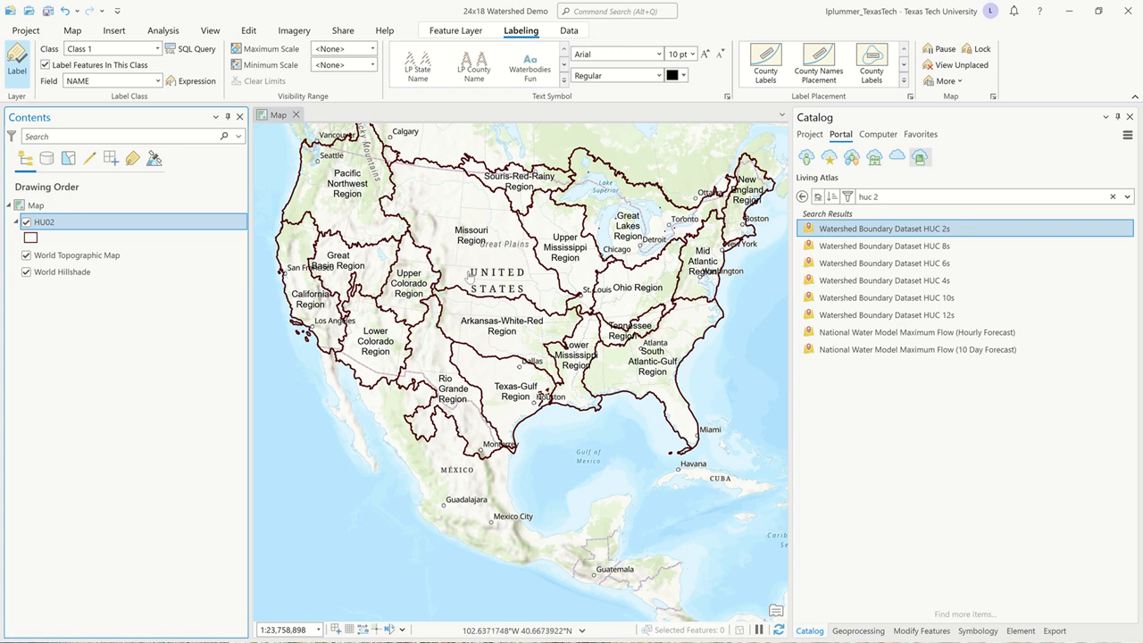
Create a new landscape layout with the Architectural C 18" x 24" page size.
{"action": "left_click_drag", "start_coordinate": [613, 298], "coordinate": [523, 375]}
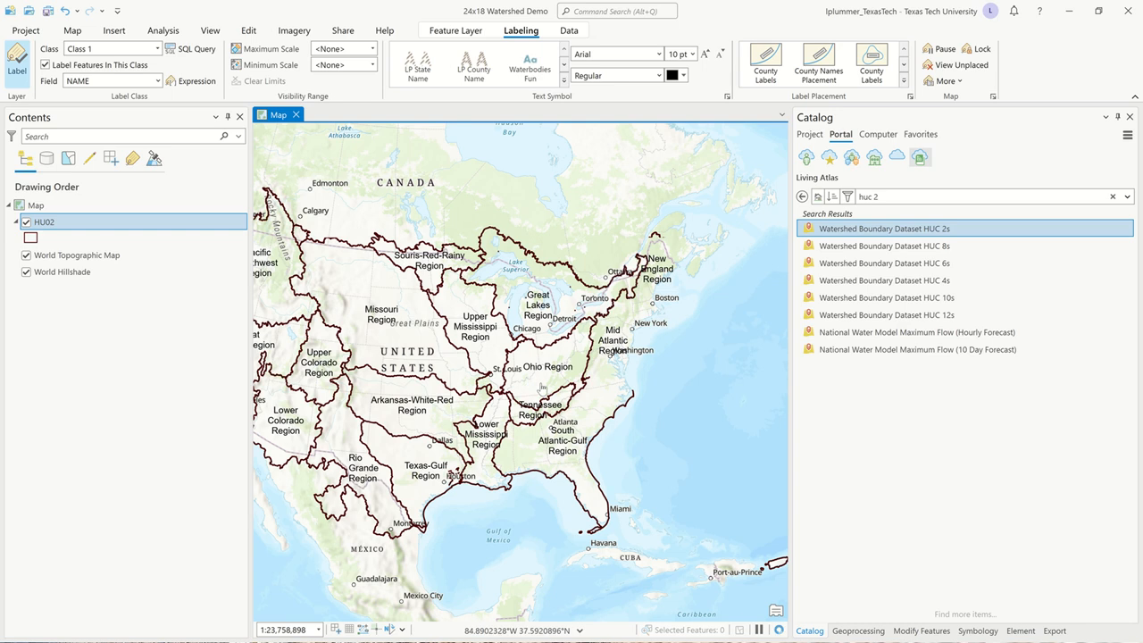
{"action": "scroll", "coordinate": [542, 386], "scroll_direction": "up", "scroll_amount": 2}
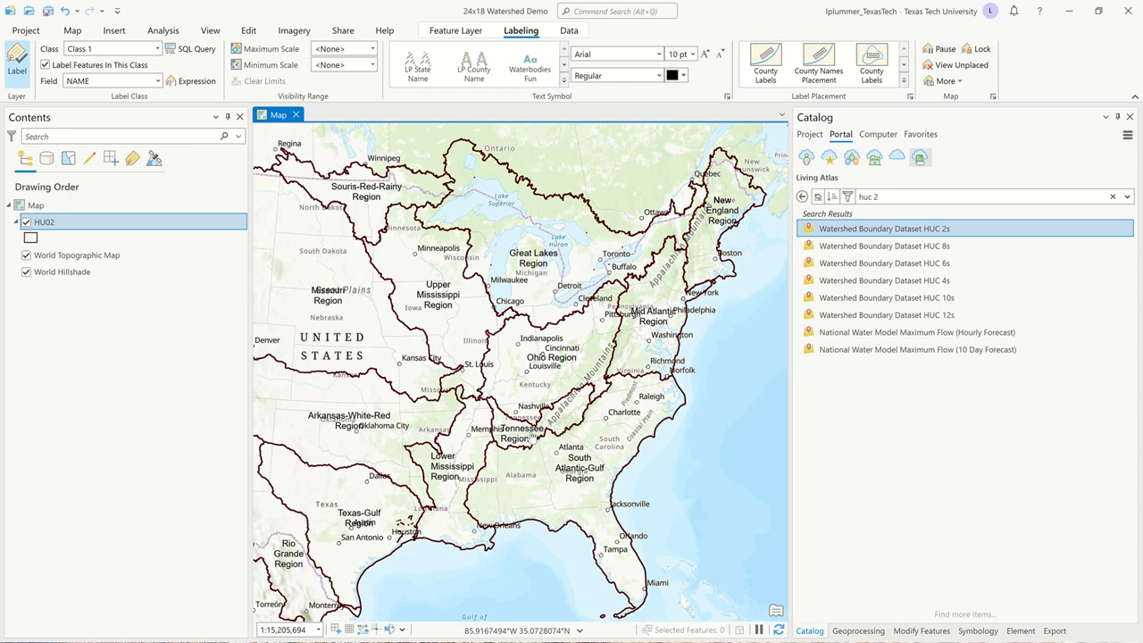
{"action": "left_click_drag", "start_coordinate": [539, 372], "coordinate": [545, 345]}
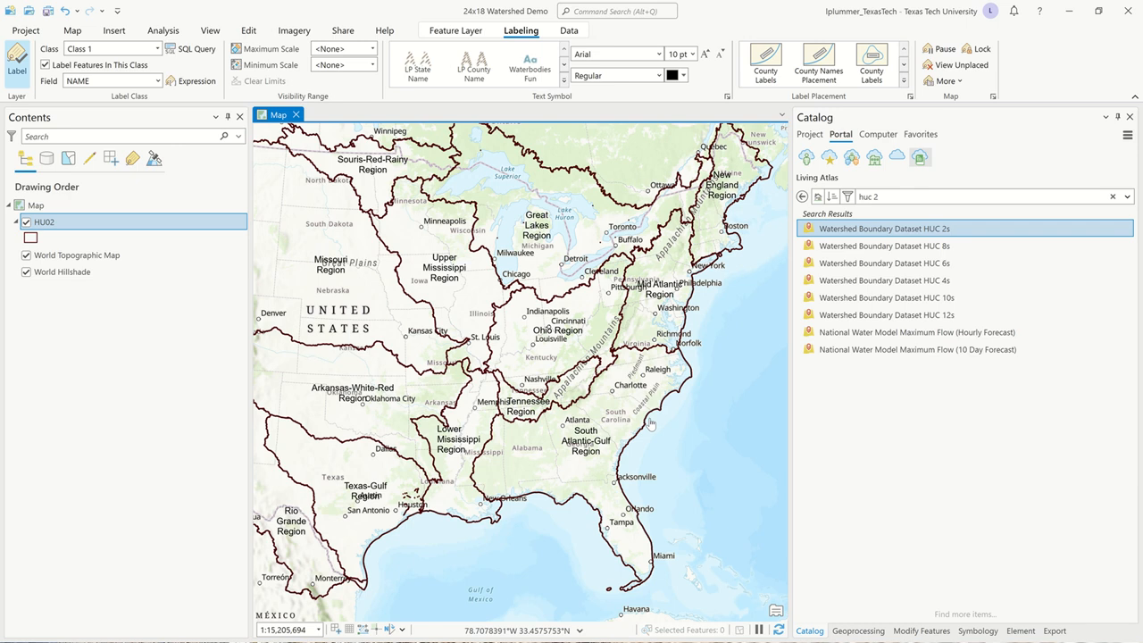
{"action": "left_click", "coordinate": [117, 32]}
{"action": "left_click", "coordinate": [61, 81]}
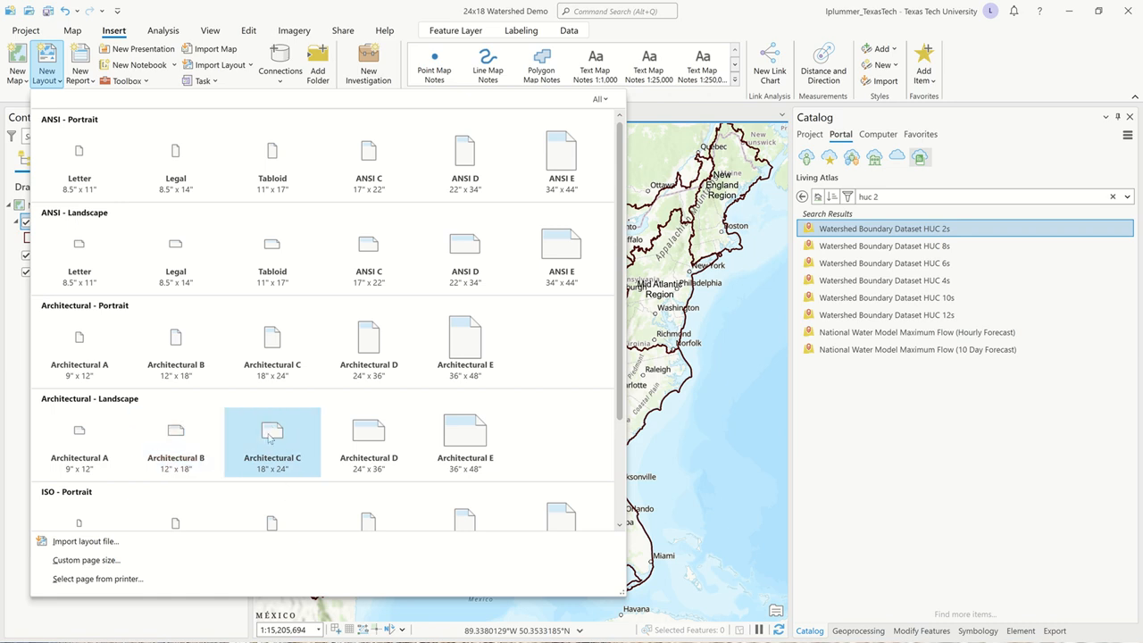
{"action": "left_click", "coordinate": [271, 434]}
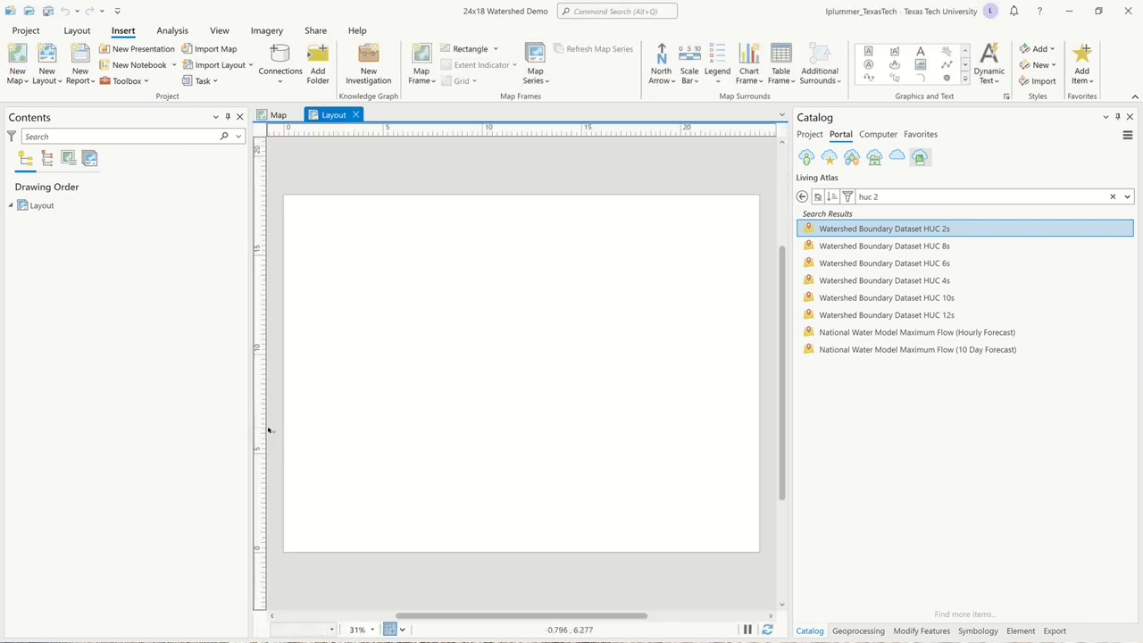
Rename the new layout as "Tennessee".
{"action": "left_click", "coordinate": [278, 116]}
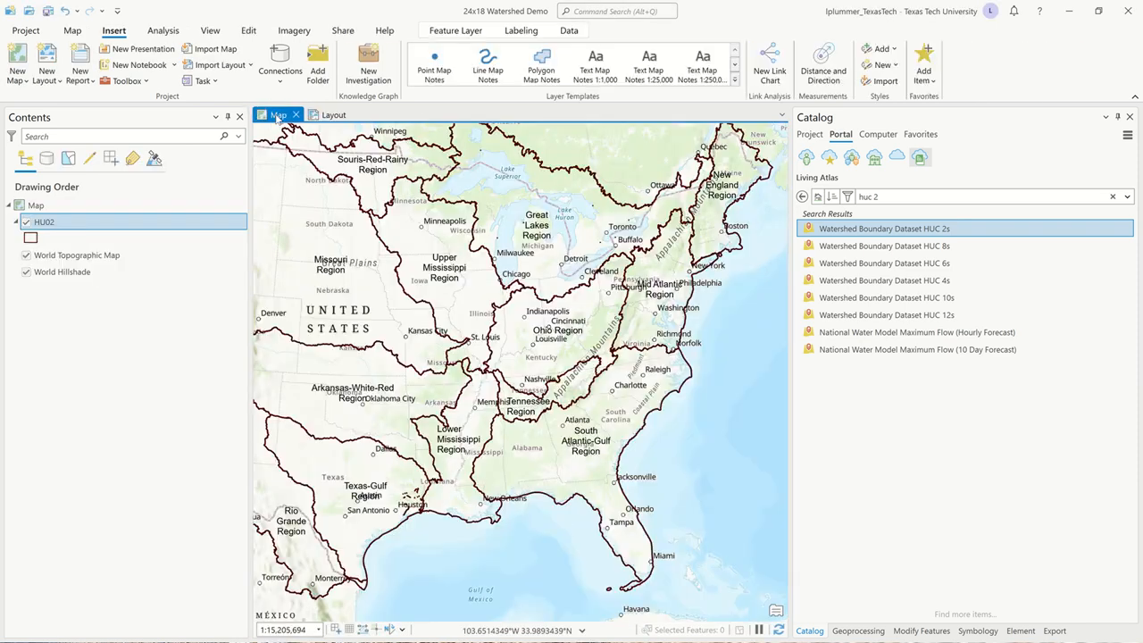
{"action": "left_click", "coordinate": [333, 115]}
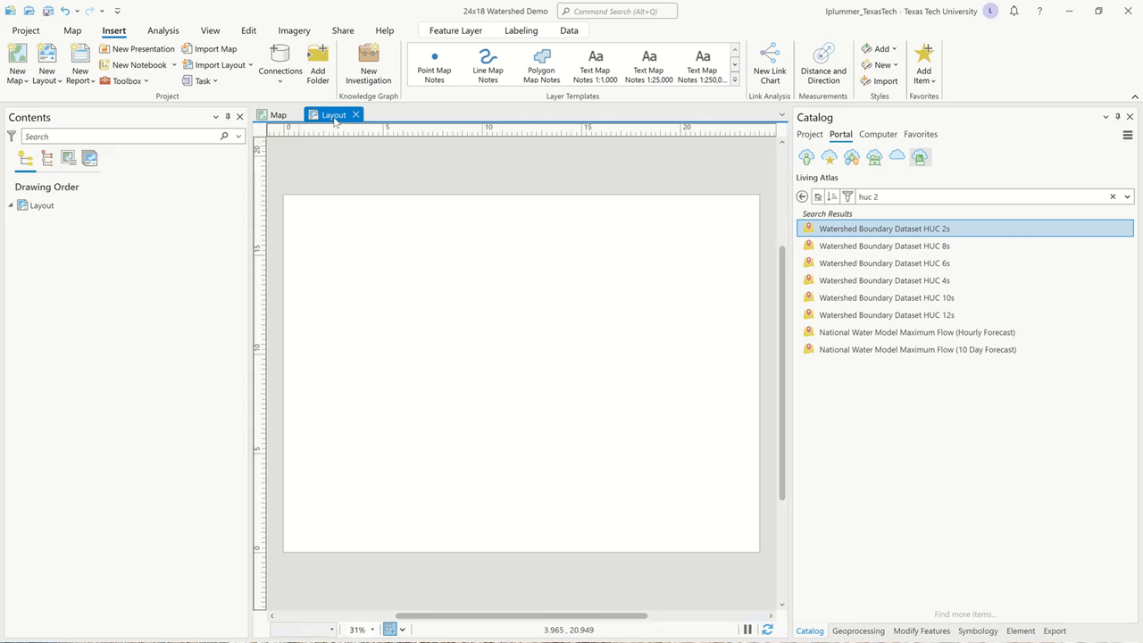
{"action": "left_click", "coordinate": [49, 210]}
{"action": "left_click", "coordinate": [49, 211]}
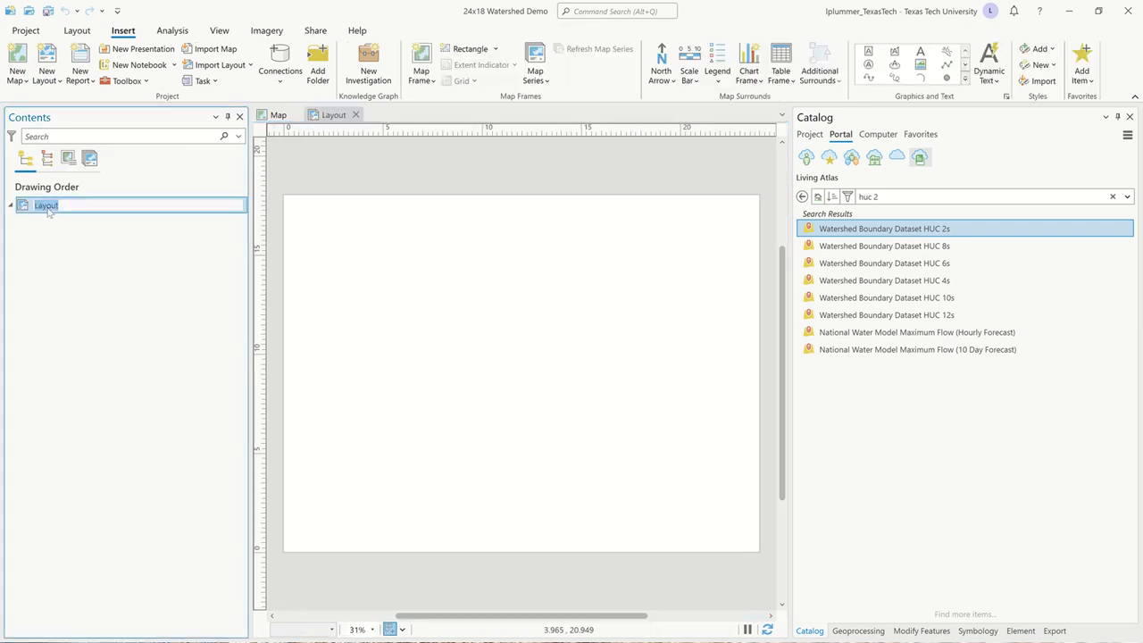
{"action": "type", "text": "Tennessee"}
{"action": "left_click", "coordinate": [278, 115]}
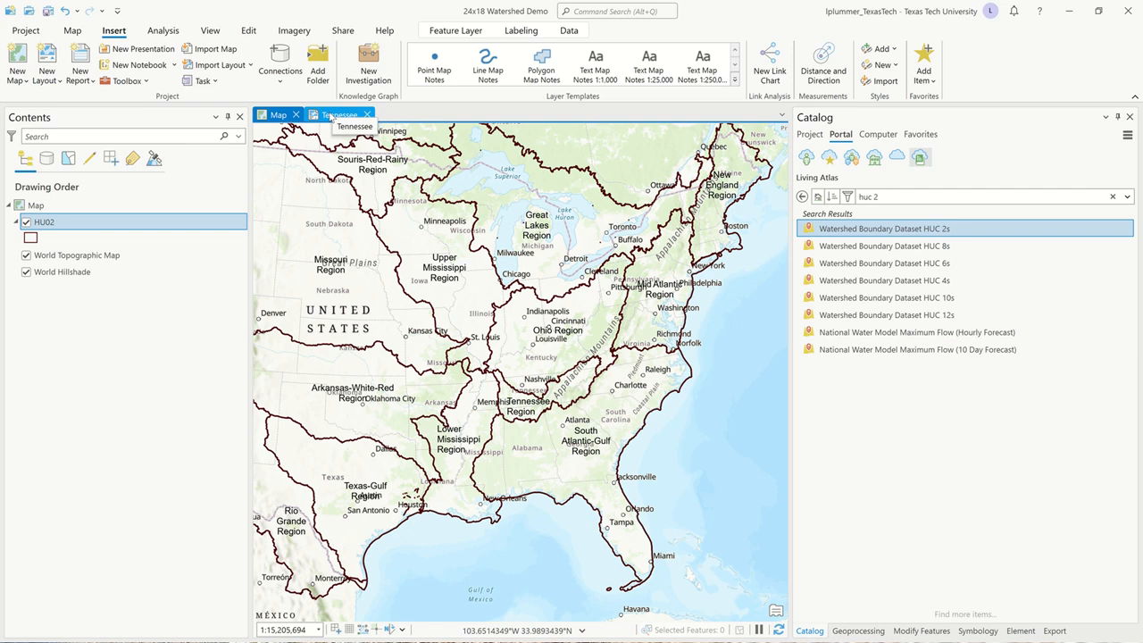
{"action": "left_click", "coordinate": [331, 116]}
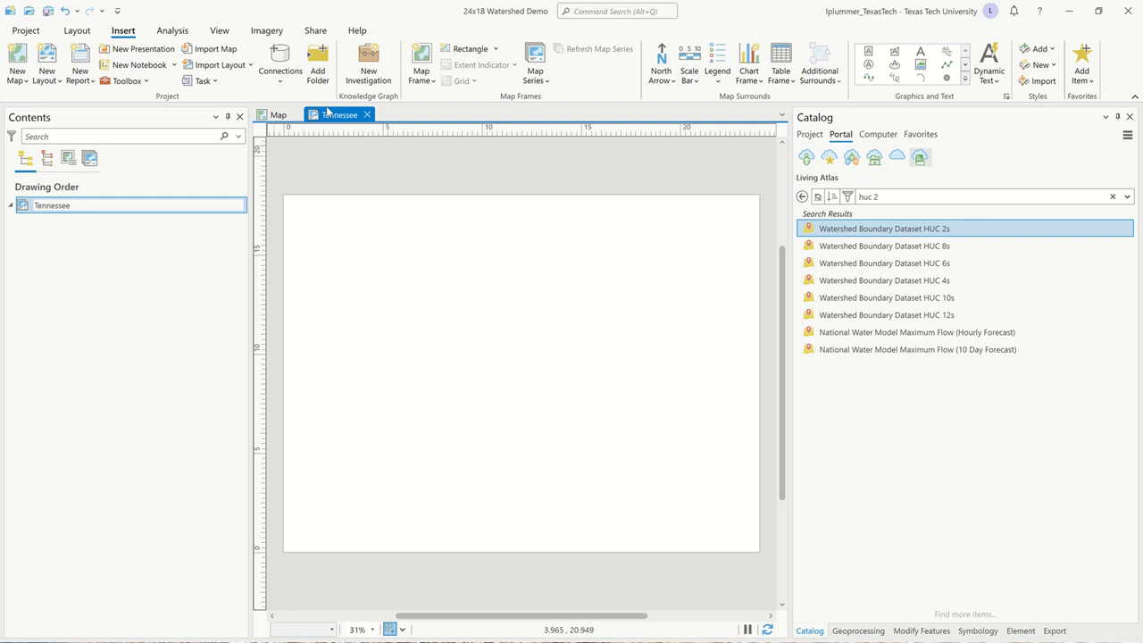
{"action": "left_click", "coordinate": [186, 236]}
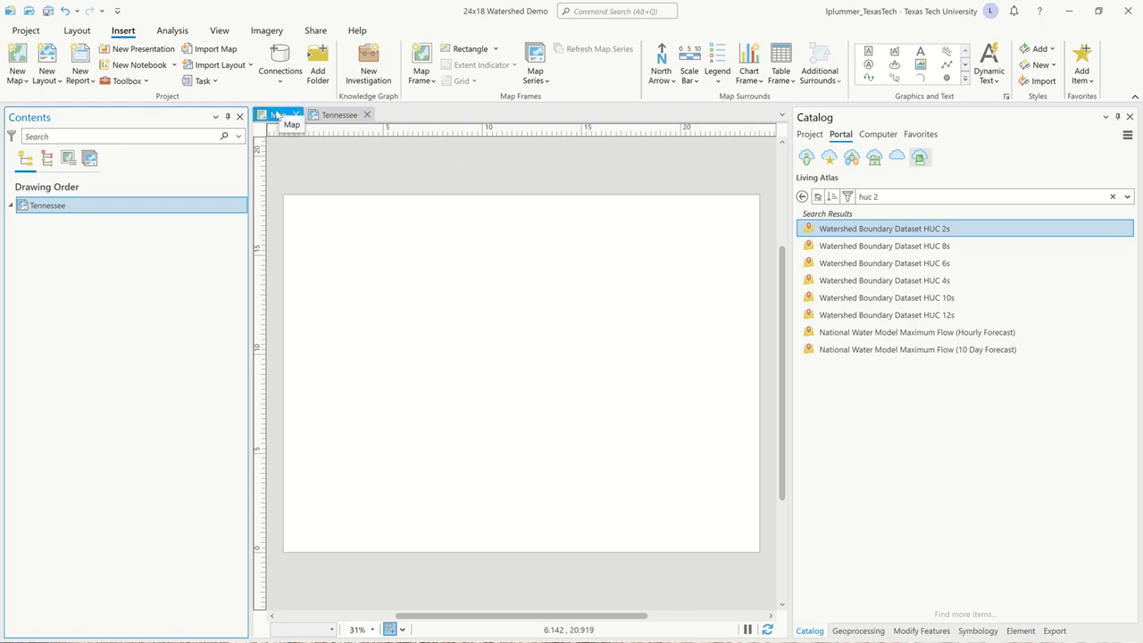
Insert a map frame of the current Map view, covering the whole page of the Tennessee layout.
{"action": "left_click", "coordinate": [430, 78]}
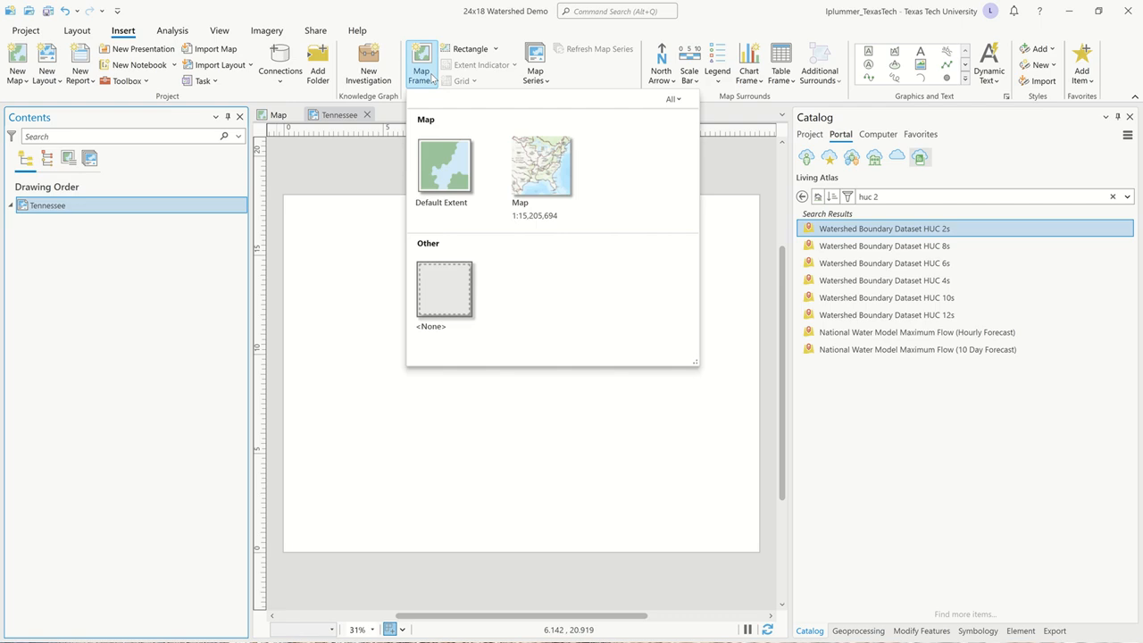
{"action": "left_click", "coordinate": [540, 179]}
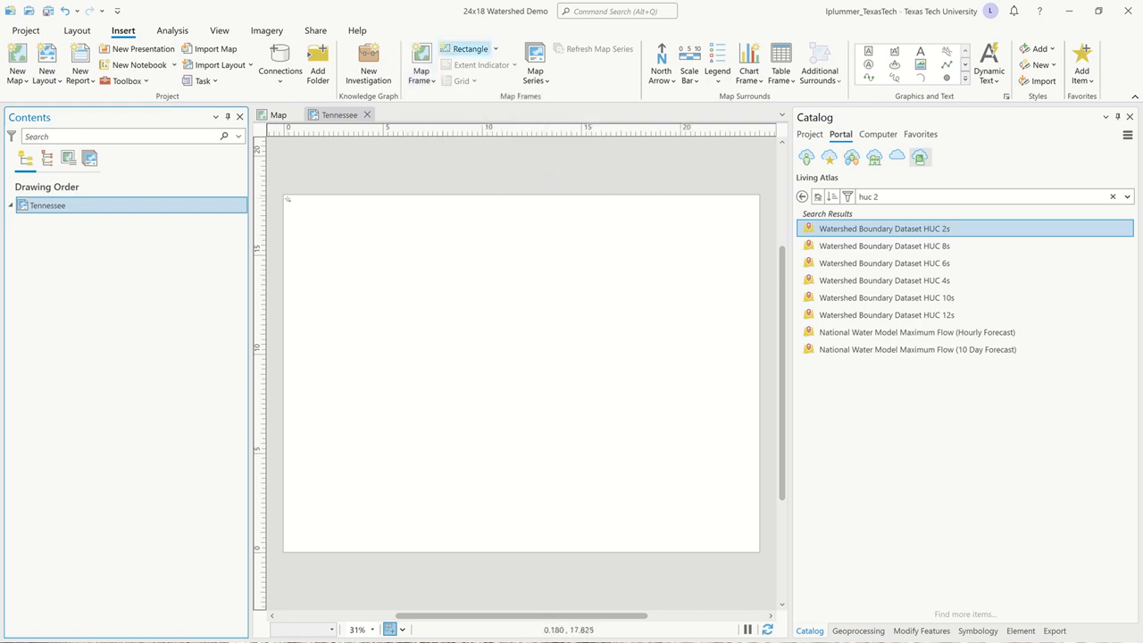
{"action": "mouse_move", "coordinate": [285, 196]}
{"action": "left_mouse_down"}
{"action": "mouse_move", "coordinate": [398, 316]}
{"action": "mouse_move", "coordinate": [706, 500]}
{"action": "mouse_move", "coordinate": [761, 552]}
{"action": "left_mouse_up"}
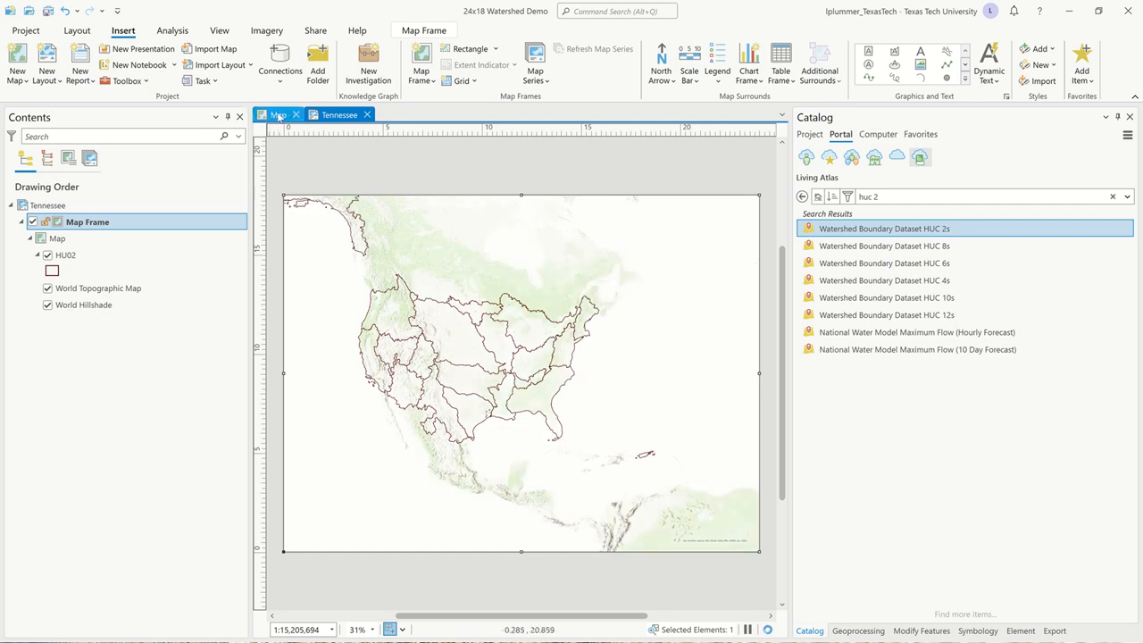
Return to the map and select the Tennessee Region watershed polygon in the HU02 layer.
{"action": "left_click", "coordinate": [278, 115]}
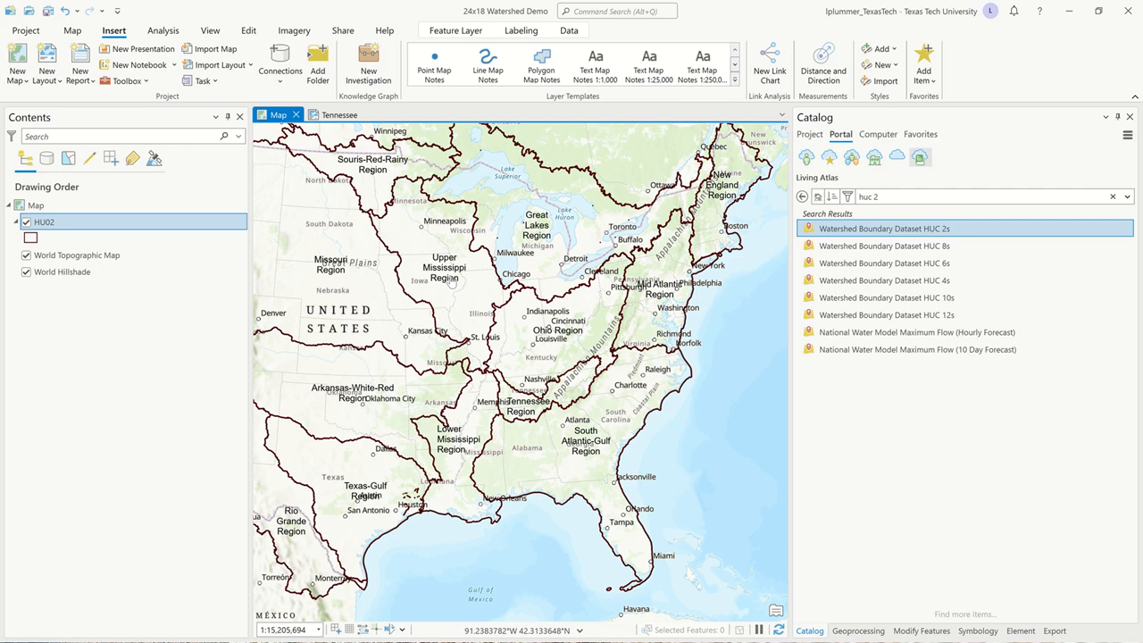
{"action": "left_click", "coordinate": [248, 33]}
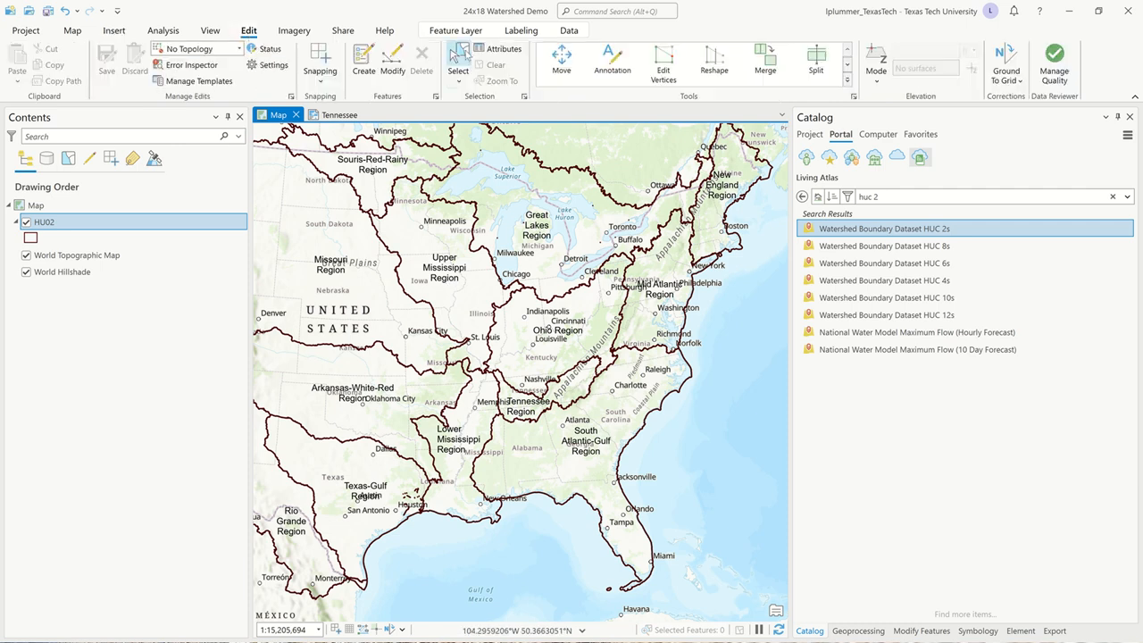
{"action": "left_click", "coordinate": [457, 59]}
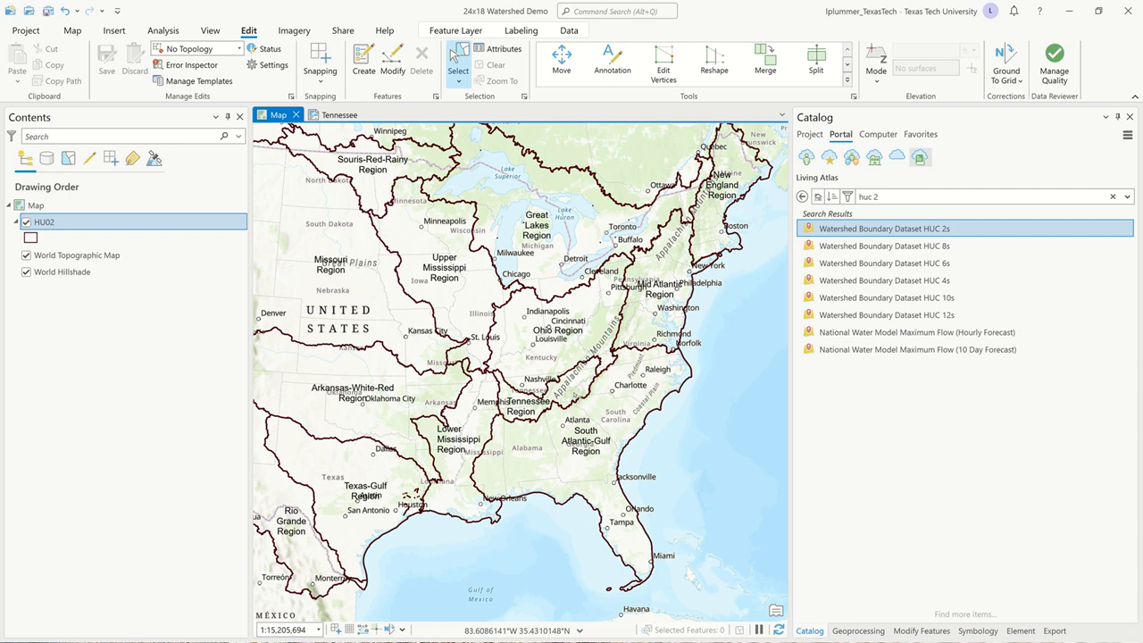
{"action": "left_click", "coordinate": [578, 391]}
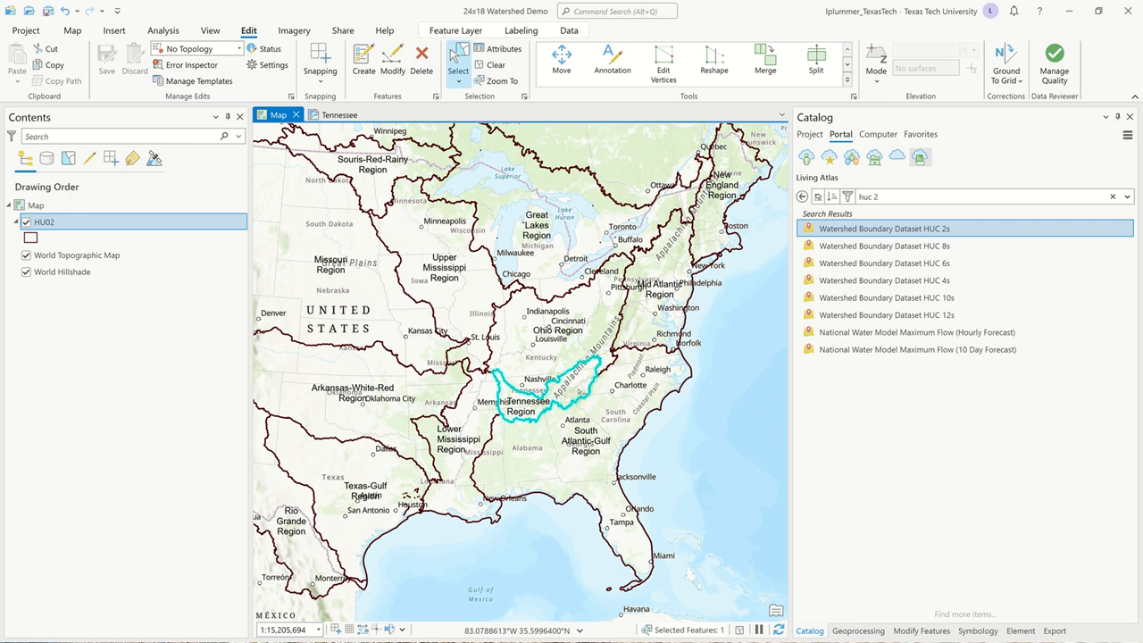
Export the selected HU02 watershed feature to a new feature class named TN_Region in the project geodatabase.
{"action": "right_click", "coordinate": [68, 225]}
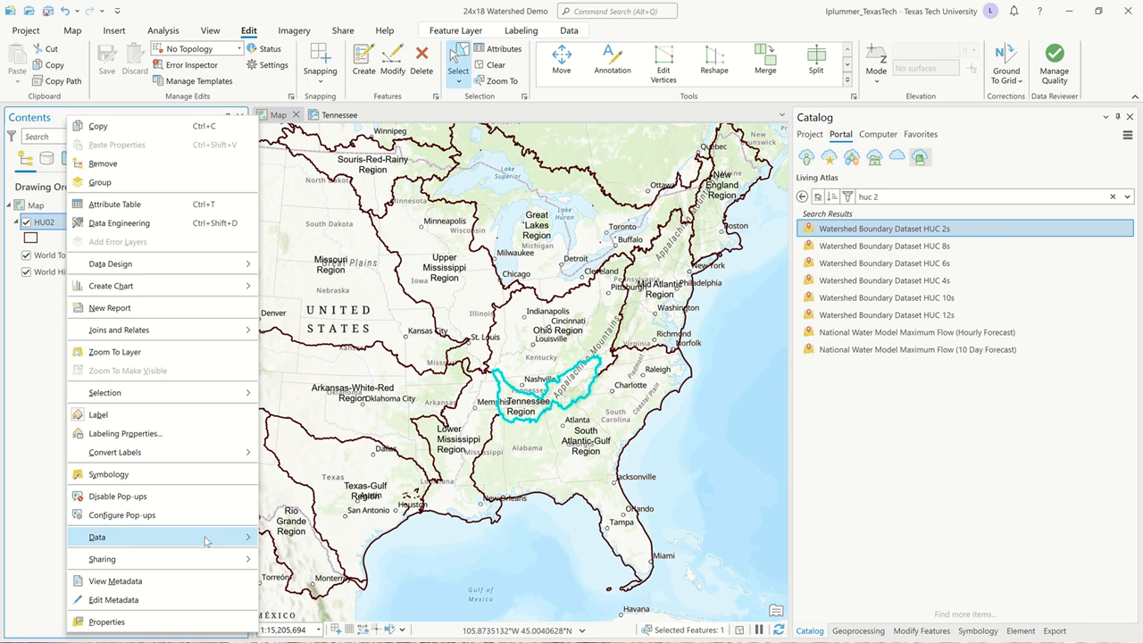
{"action": "mouse_move", "coordinate": [204, 540]}
{"action": "left_click", "coordinate": [323, 537]}
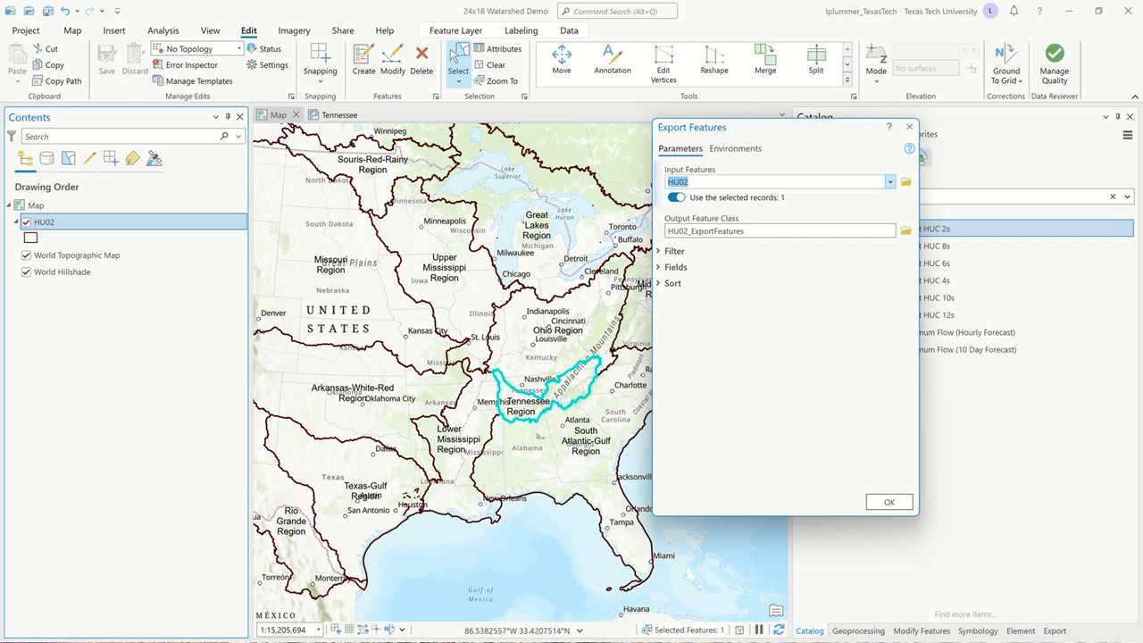
{"action": "left_click", "coordinate": [748, 230]}
{"action": "key", "text": "Left"}
{"action": "key", "text": "Left"}
{"action": "key", "text": "Left"}
{"action": "key", "text": "Left"}
{"action": "key", "text": "Left"}
{"action": "key", "text": "Left"}
{"action": "key", "text": "Left"}
{"action": "key", "text": "Left"}
{"action": "key", "text": "Left"}
{"action": "key", "text": "Left"}
{"action": "key", "text": "Left"}
{"action": "key", "text": "Left"}
{"action": "key", "text": "Left"}
{"action": "key", "text": "Left"}
{"action": "key", "text": "Left"}
{"action": "key", "text": "Left"}
{"action": "key", "text": "Left"}
{"action": "key", "text": "Left"}
{"action": "key", "text": "Left"}
{"action": "key", "text": "Left"}
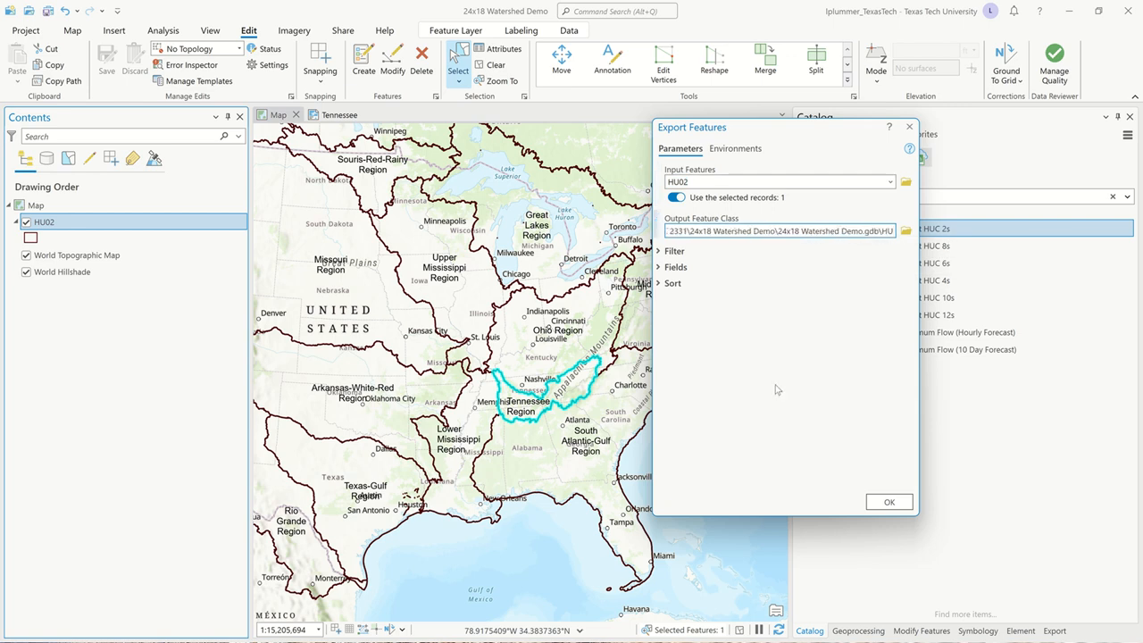
{"action": "key", "text": "Left"}
{"action": "key", "text": "Left"}
{"action": "key", "text": "Left"}
{"action": "key", "text": "Left"}
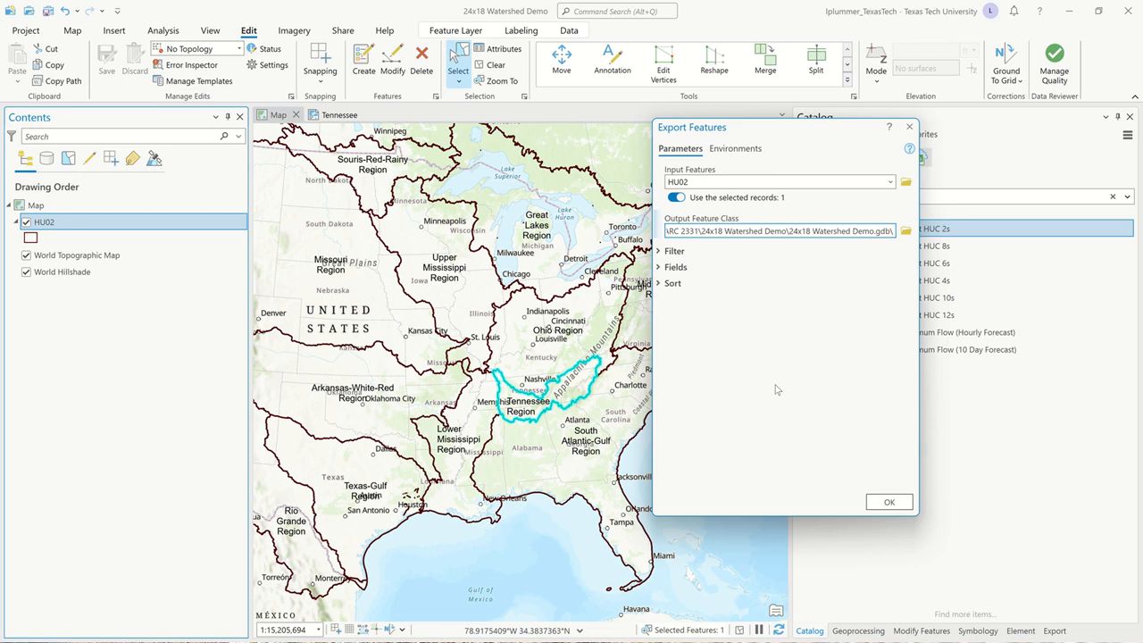
{"action": "type", "text": "TN_R"}
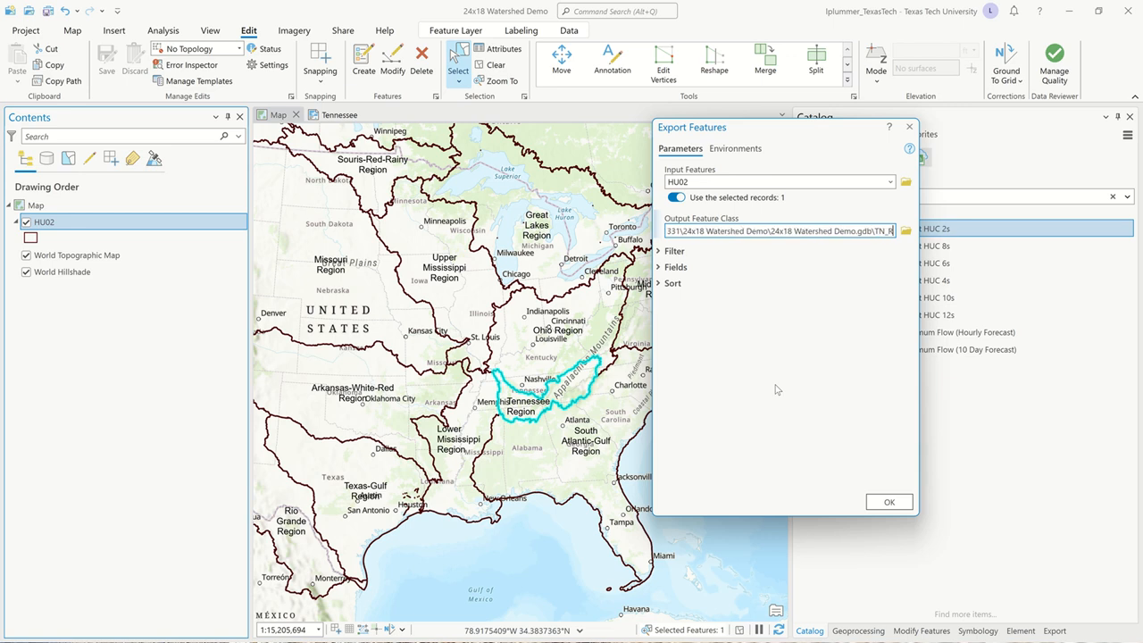
{"action": "type", "text": "egion"}
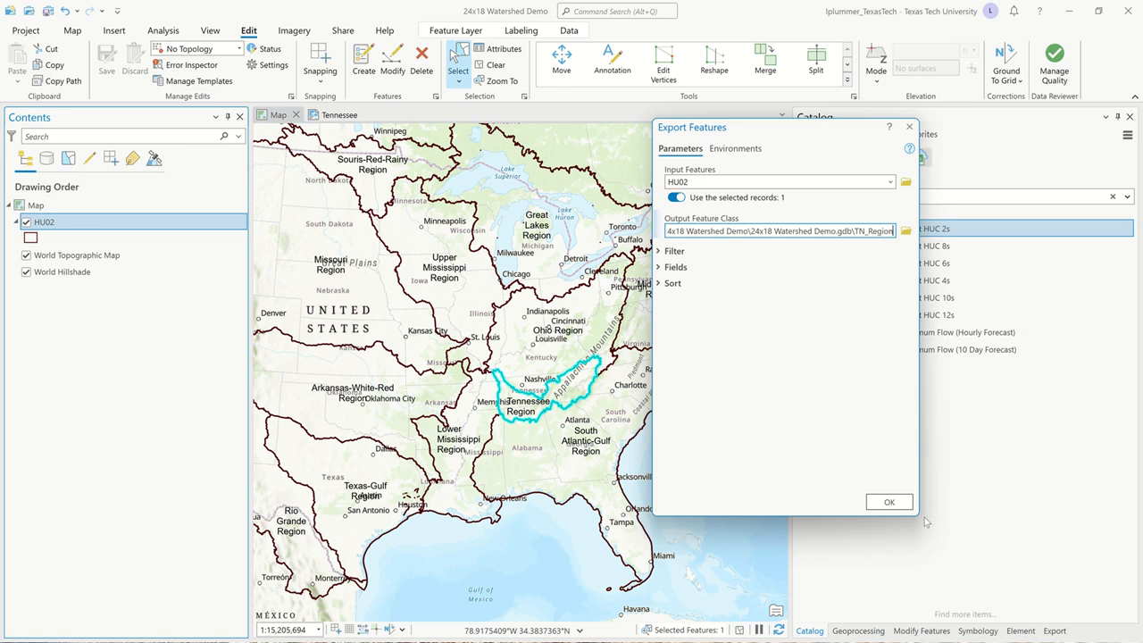
{"action": "left_click", "coordinate": [890, 503]}
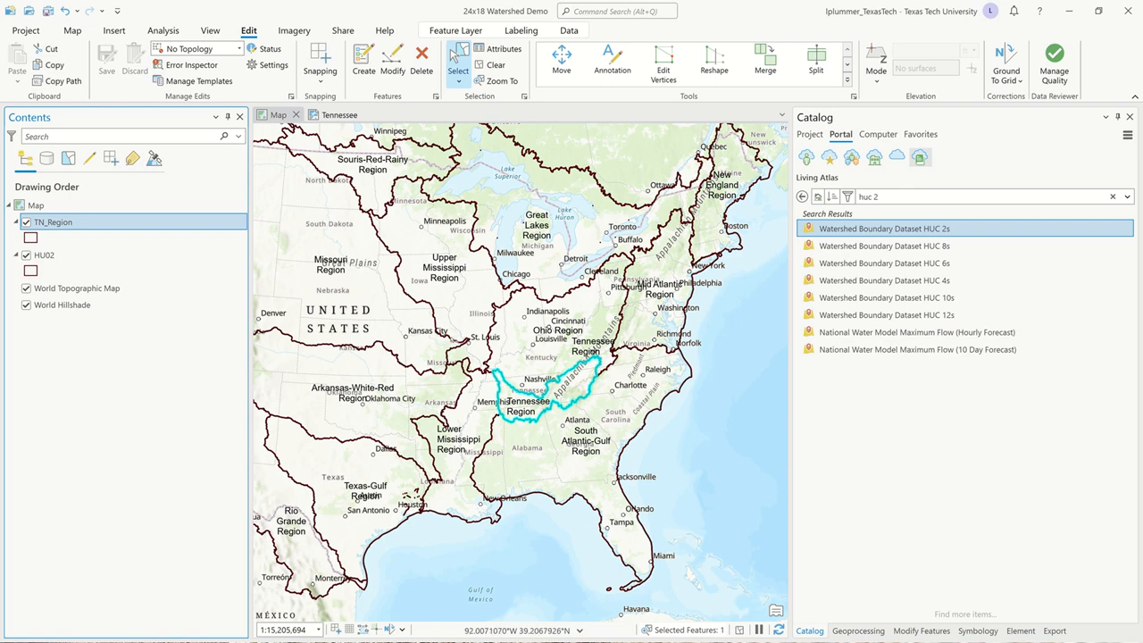
Review the map's coordinate system settings, browsing the NAD 1983 (2011) (Meters) State Plane systems while keeping USA Contiguous Albers Equal Area Conic.
{"action": "scroll", "coordinate": [458, 251], "scroll_direction": "down", "scroll_amount": 3}
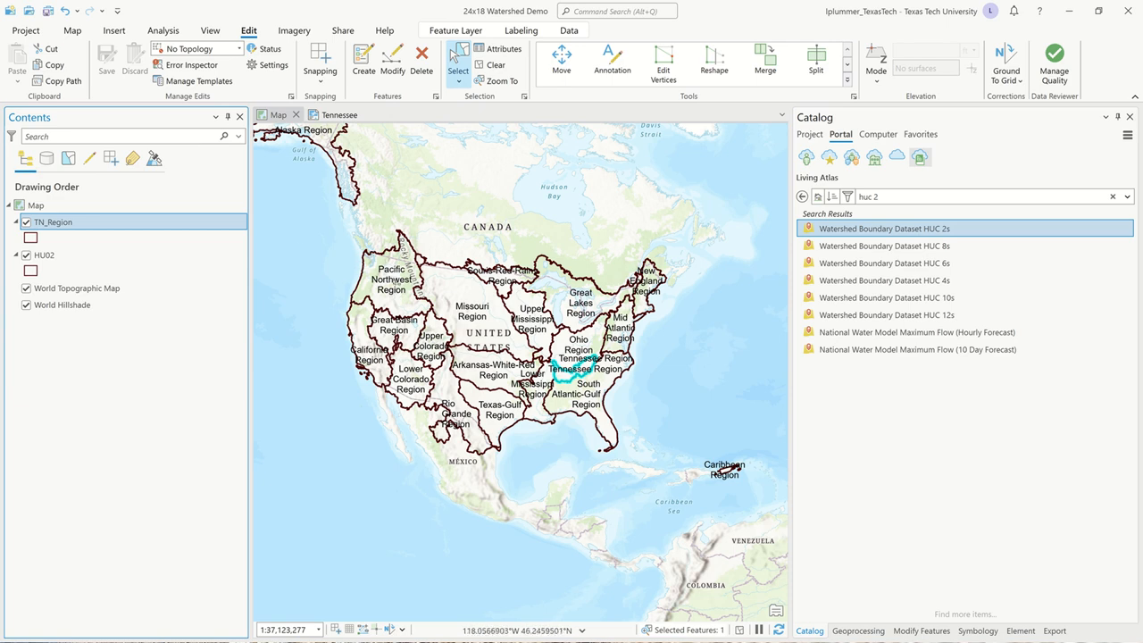
{"action": "left_click", "coordinate": [41, 205]}
{"action": "double_click", "coordinate": [52, 207]}
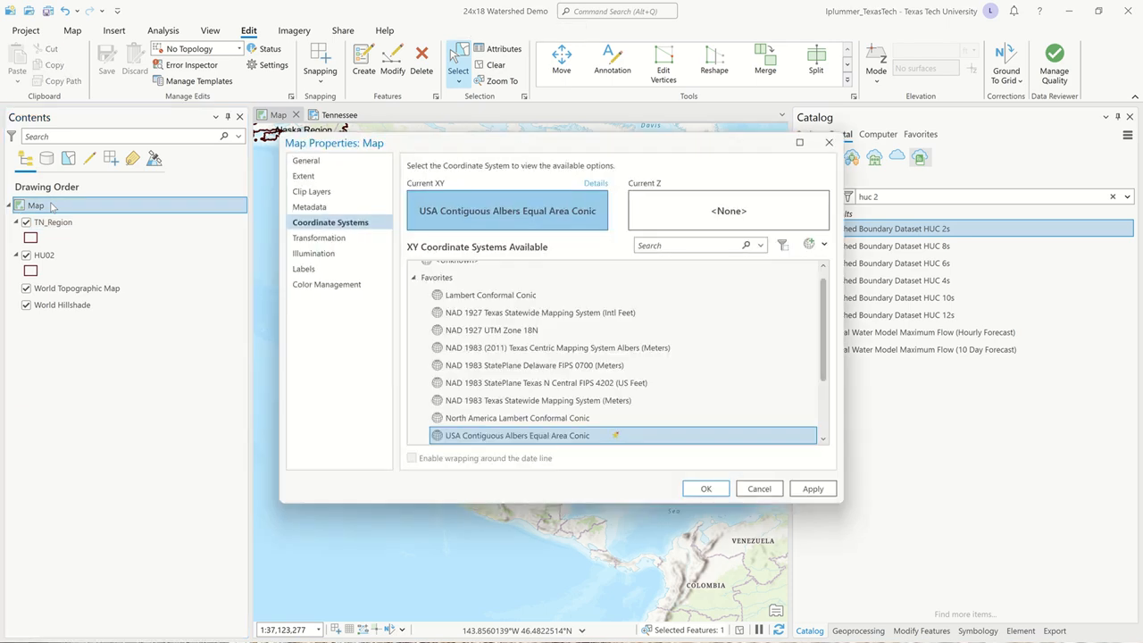
{"action": "left_click", "coordinate": [415, 280]}
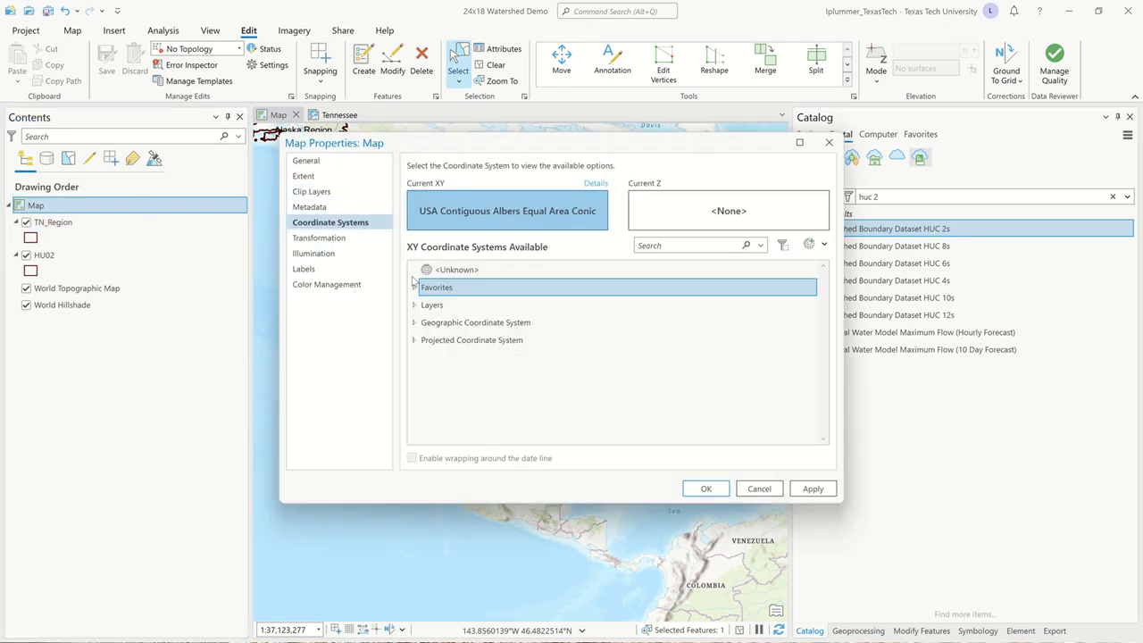
{"action": "left_click", "coordinate": [413, 340]}
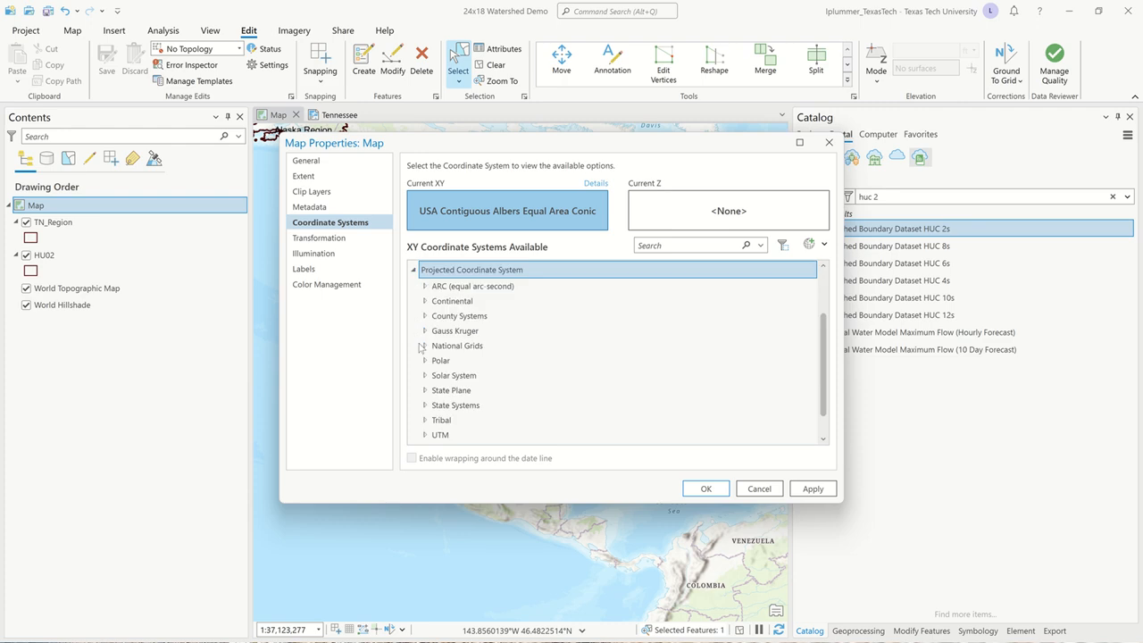
{"action": "left_click", "coordinate": [426, 390]}
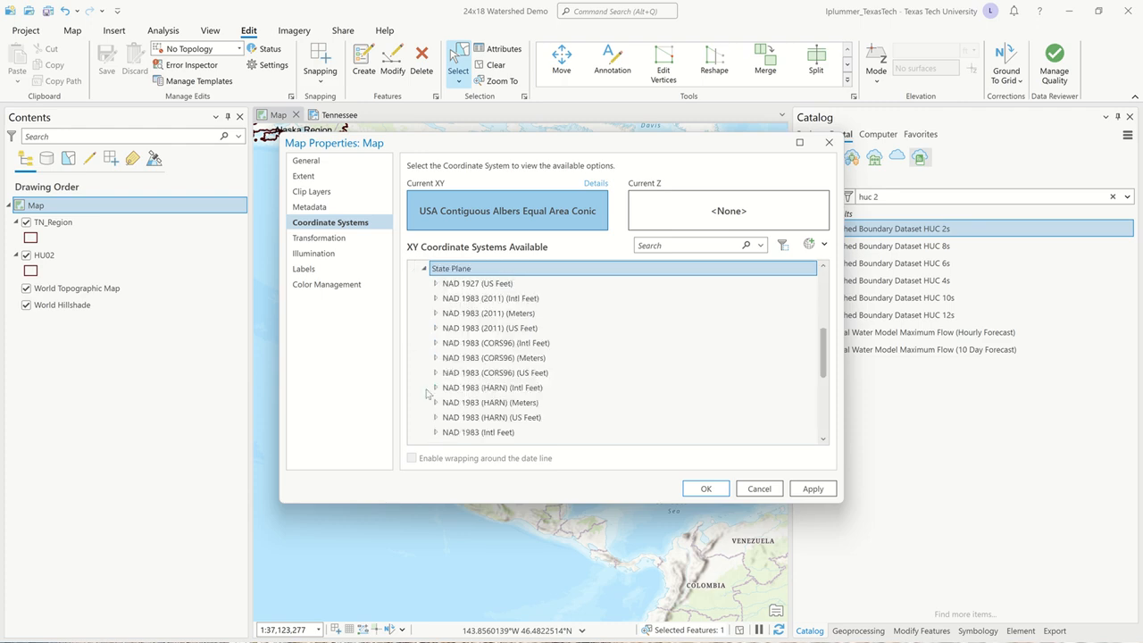
{"action": "left_click", "coordinate": [435, 313]}
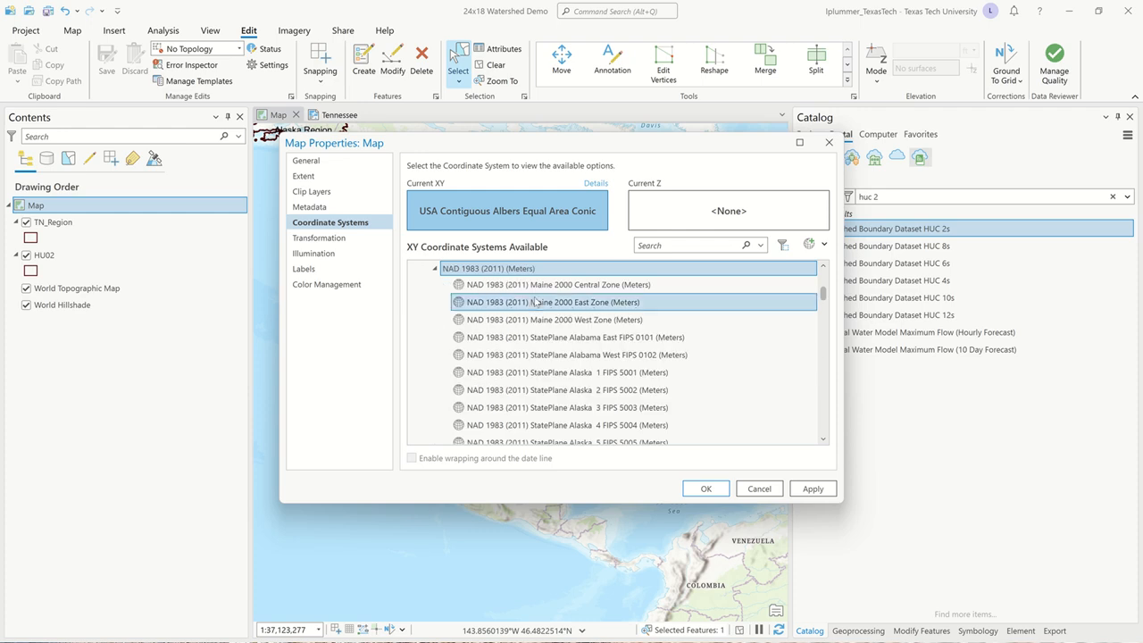
{"action": "scroll", "coordinate": [536, 299], "scroll_direction": "up", "scroll_amount": 2}
{"action": "scroll", "coordinate": [539, 297], "scroll_direction": "down", "scroll_amount": 2}
{"action": "scroll", "coordinate": [540, 304], "scroll_direction": "down", "scroll_amount": 4}
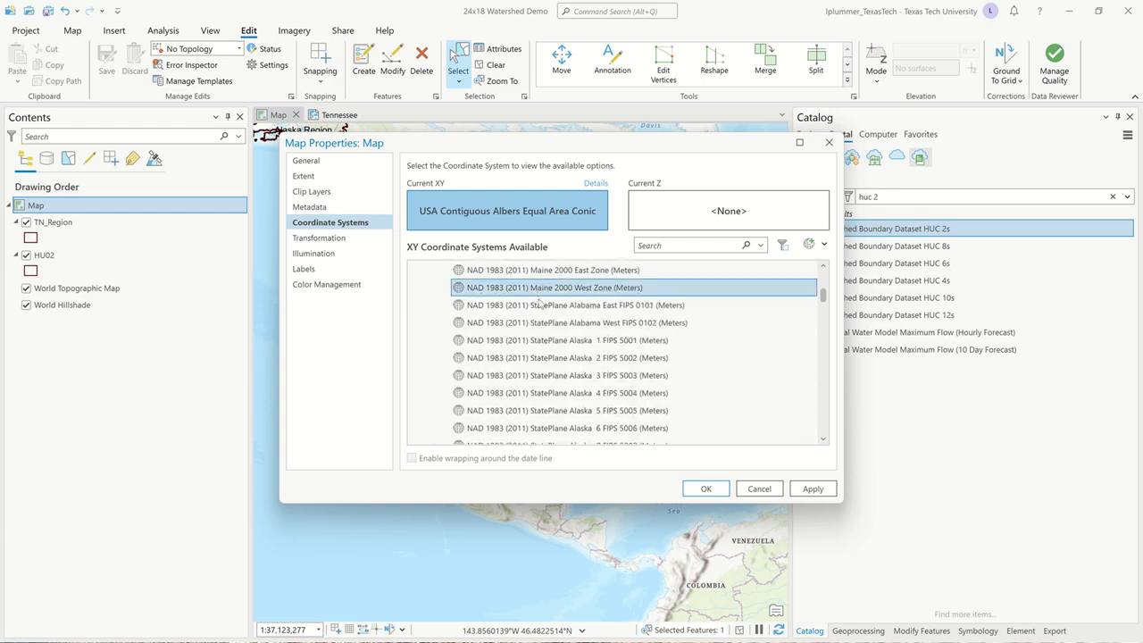
{"action": "scroll", "coordinate": [545, 331], "scroll_direction": "down", "scroll_amount": 7}
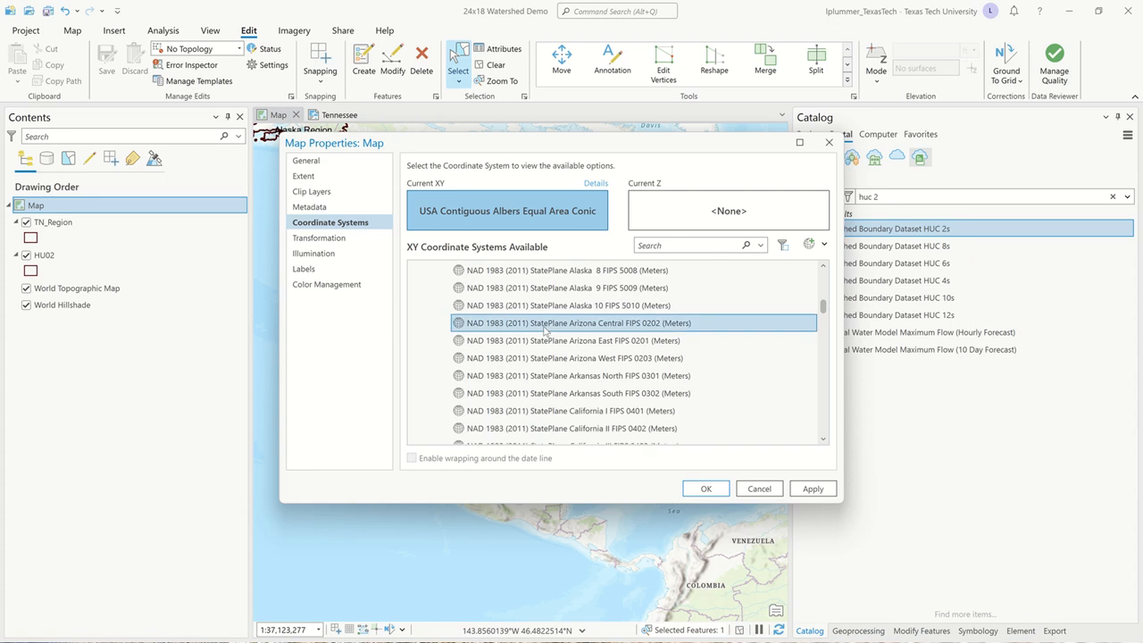
{"action": "scroll", "coordinate": [549, 335], "scroll_direction": "down", "scroll_amount": 1}
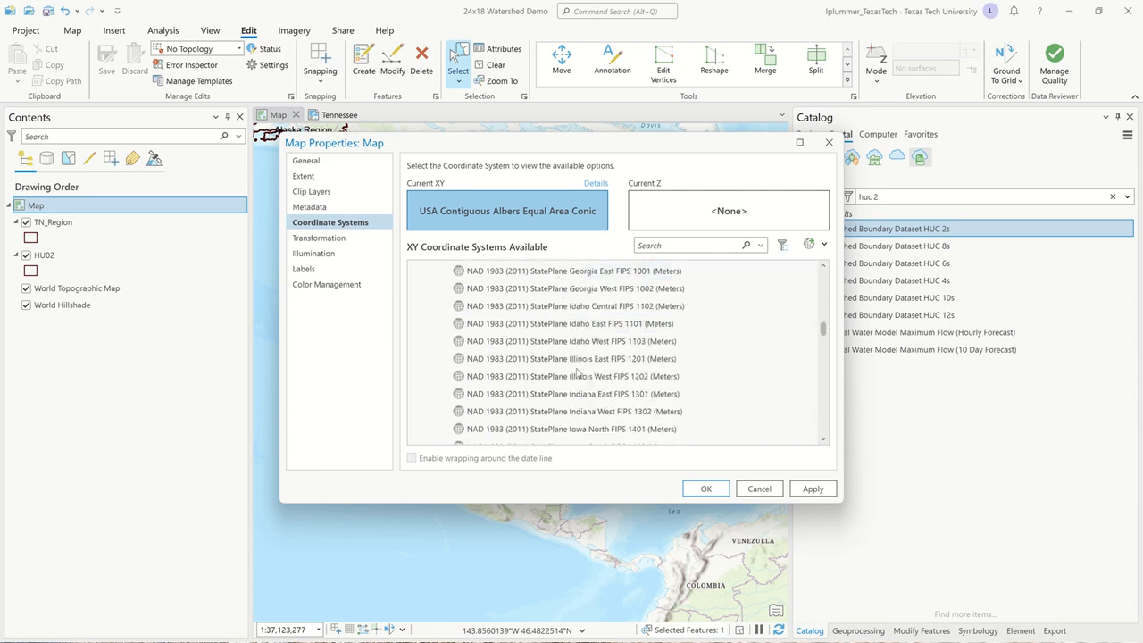
{"action": "left_click", "coordinate": [705, 488]}
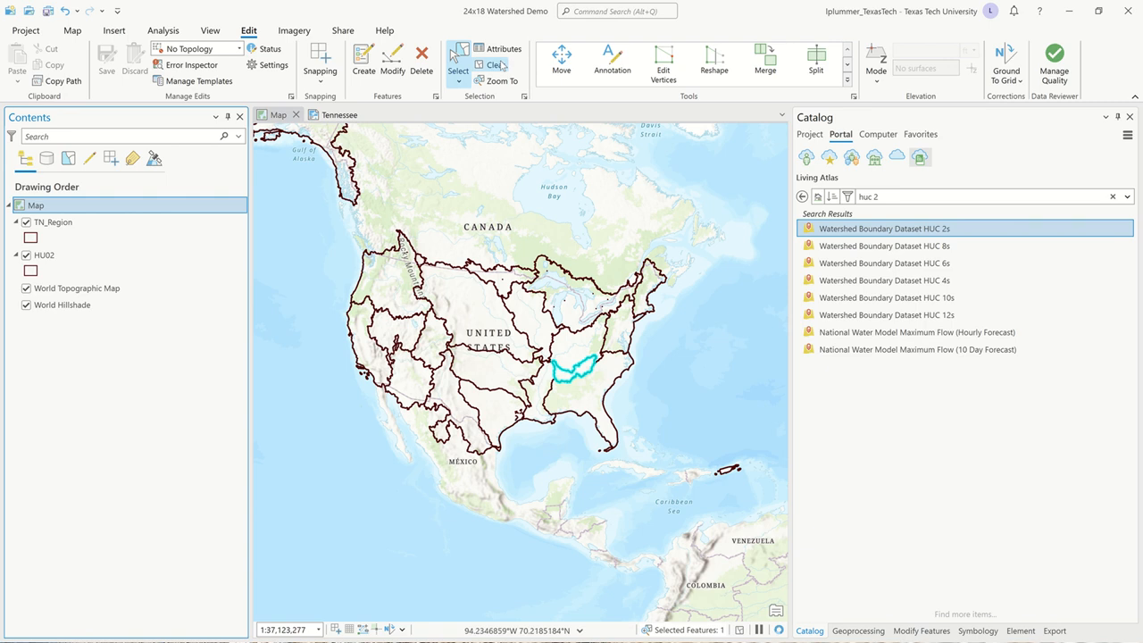
Clear the feature selection and remove the HU02 layer from the map.
{"action": "left_click", "coordinate": [499, 66]}
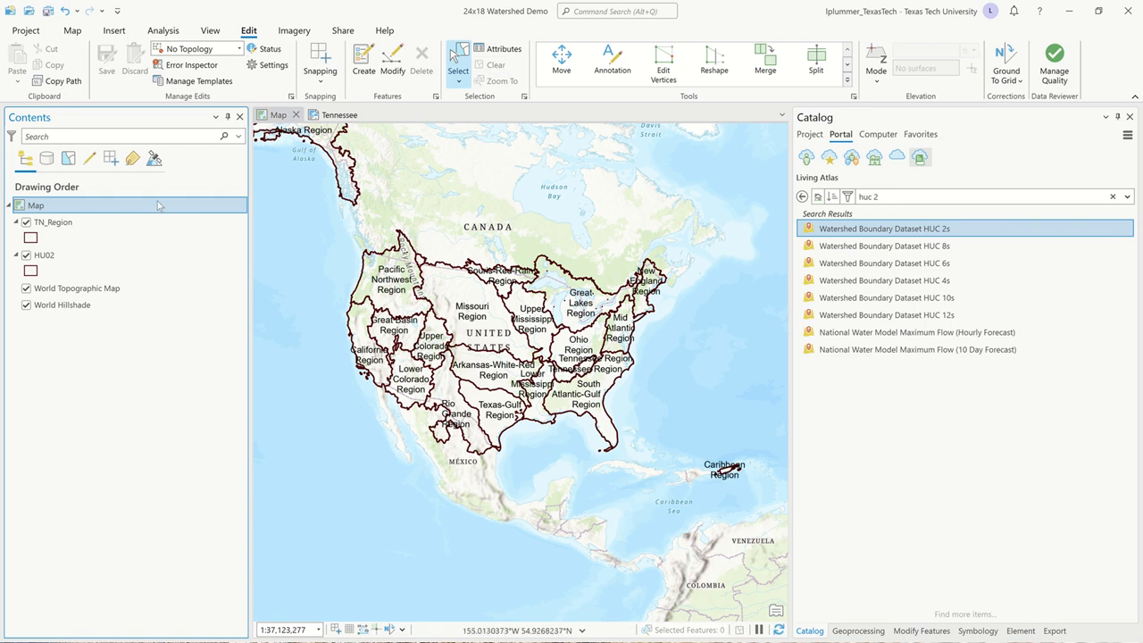
{"action": "left_click", "coordinate": [88, 224]}
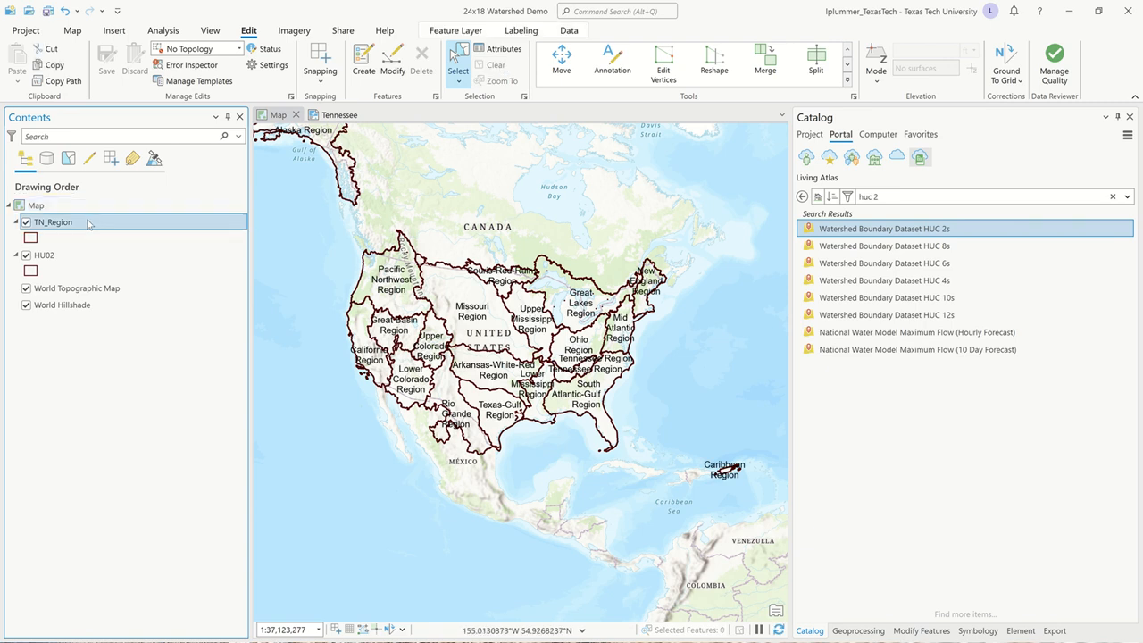
{"action": "left_click", "coordinate": [54, 258]}
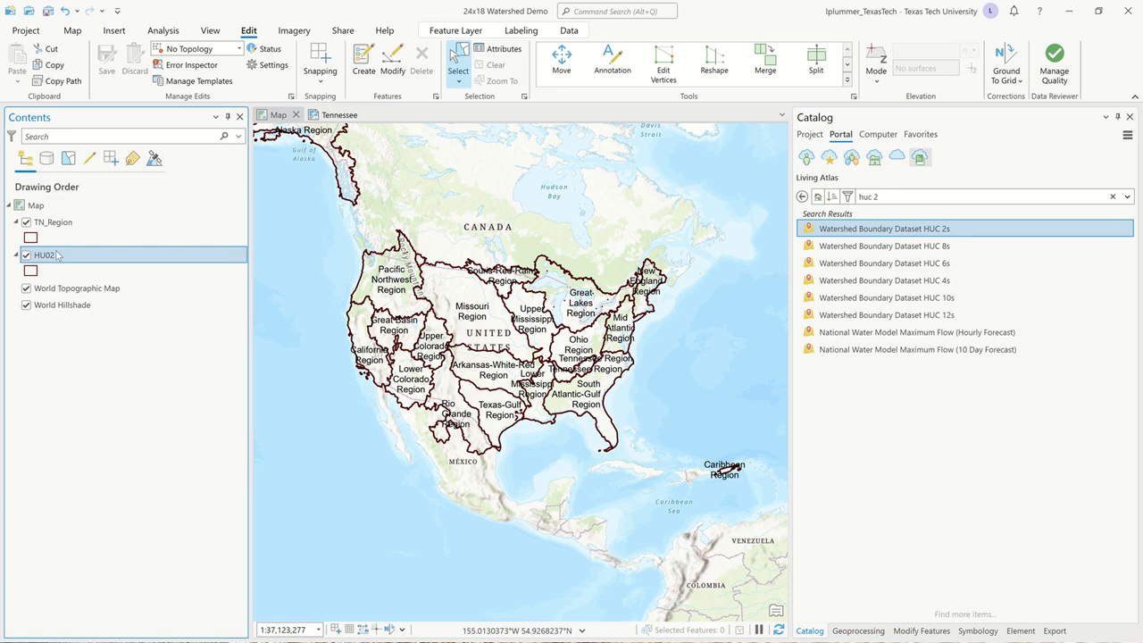
{"action": "right_click", "coordinate": [57, 256]}
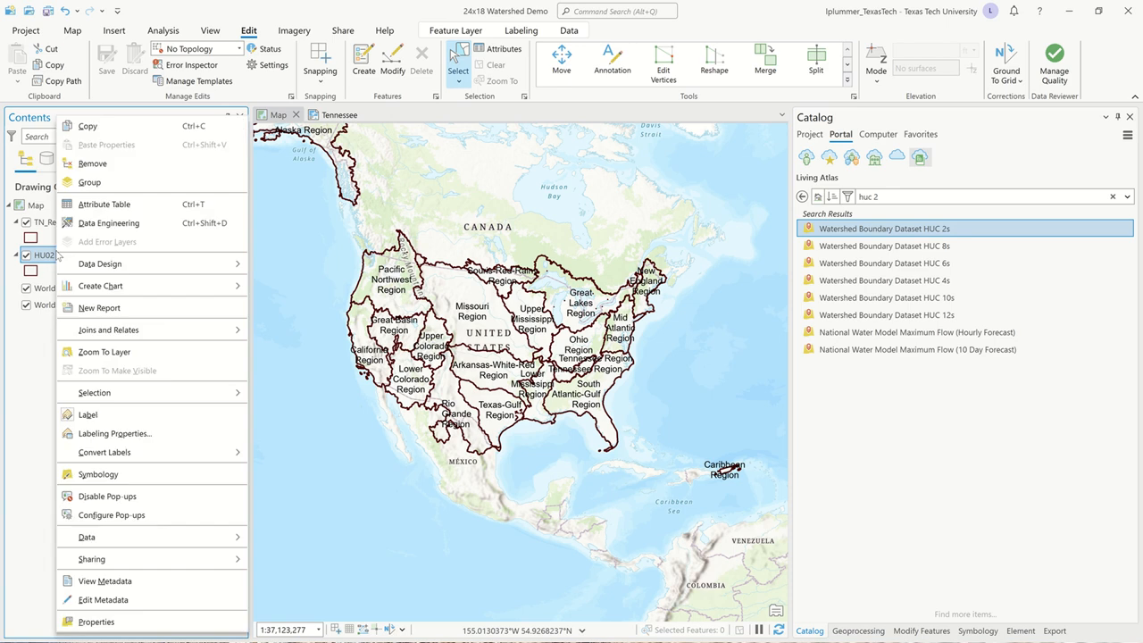
{"action": "left_click", "coordinate": [105, 166]}
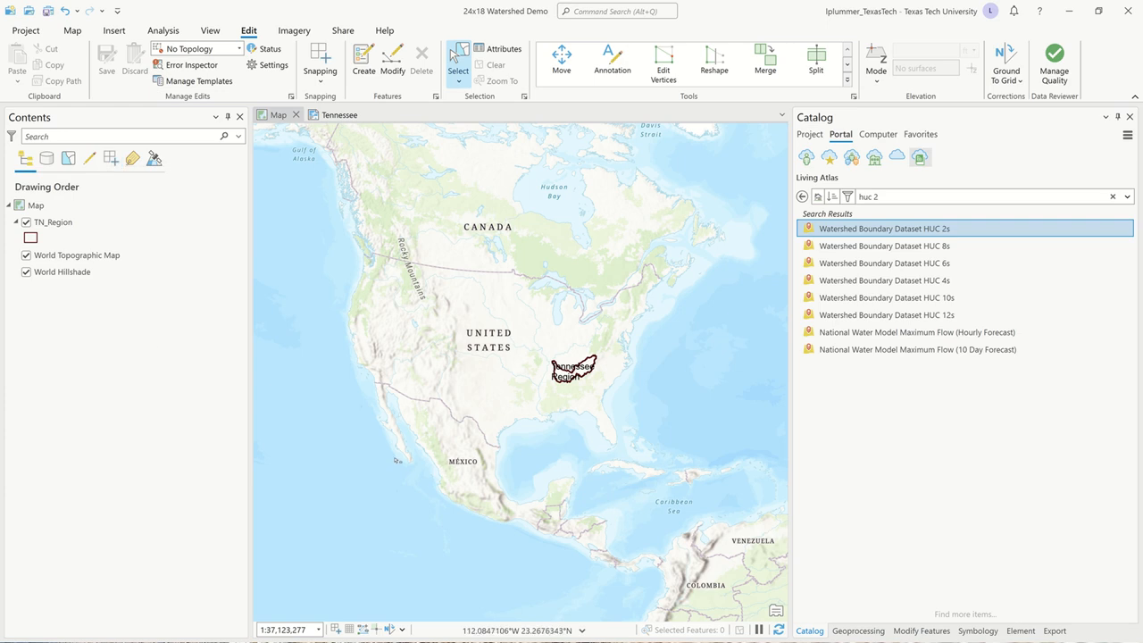
Save the project and turn off labels for the TN_Region layer.
{"action": "key", "text": "ctrl+s"}
{"action": "left_click", "coordinate": [80, 222]}
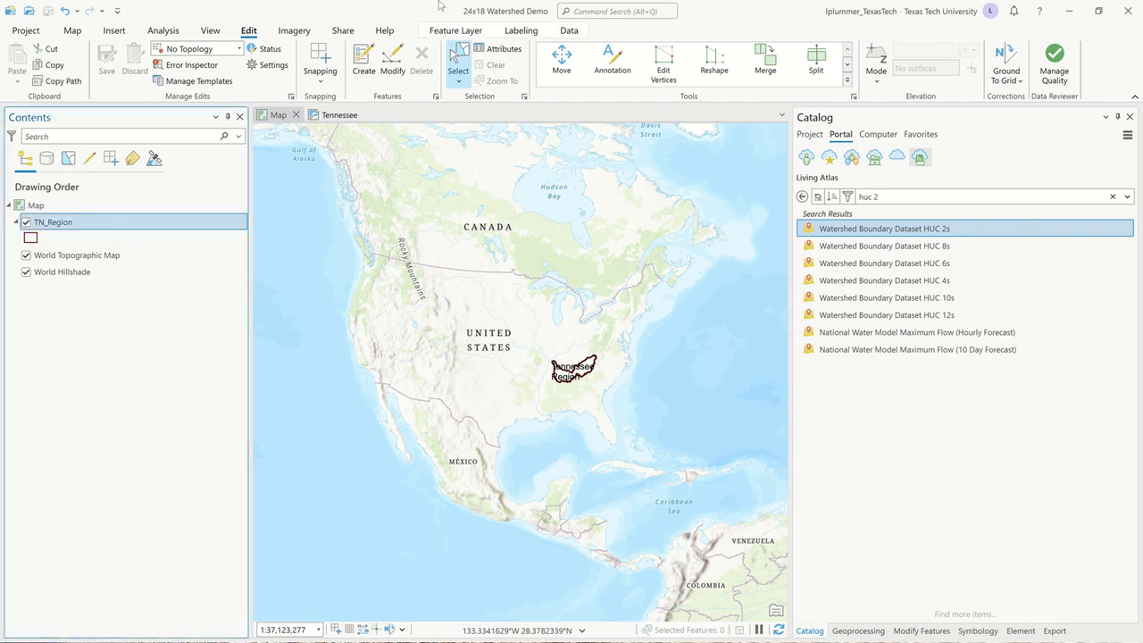
{"action": "mouse_move", "coordinate": [534, 25]}
{"action": "left_click", "coordinate": [515, 31]}
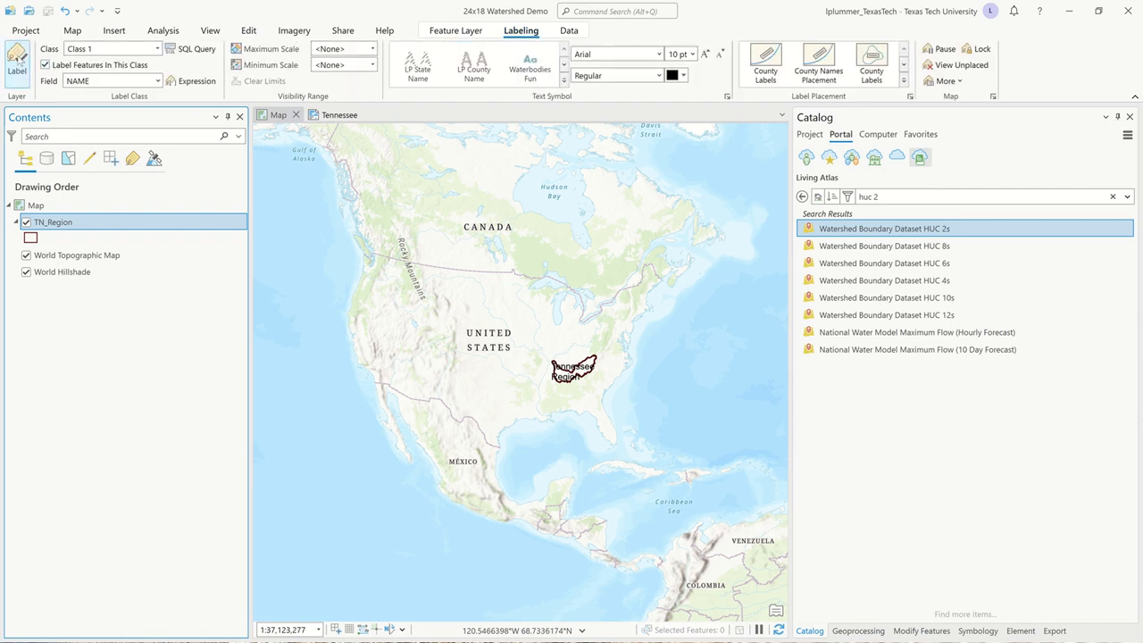
{"action": "left_click", "coordinate": [17, 60]}
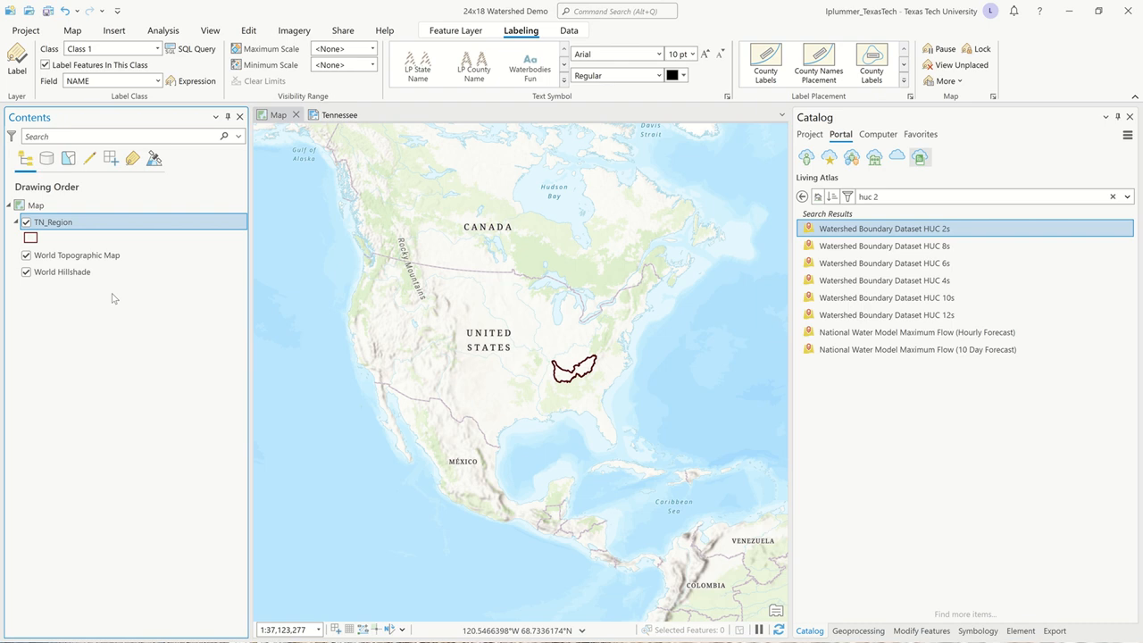
Remove the World Topographic Map and World Hillshade basemap layers from the map.
{"action": "left_click", "coordinate": [124, 254]}
{"action": "left_click", "coordinate": [100, 273], "text": "shift"}
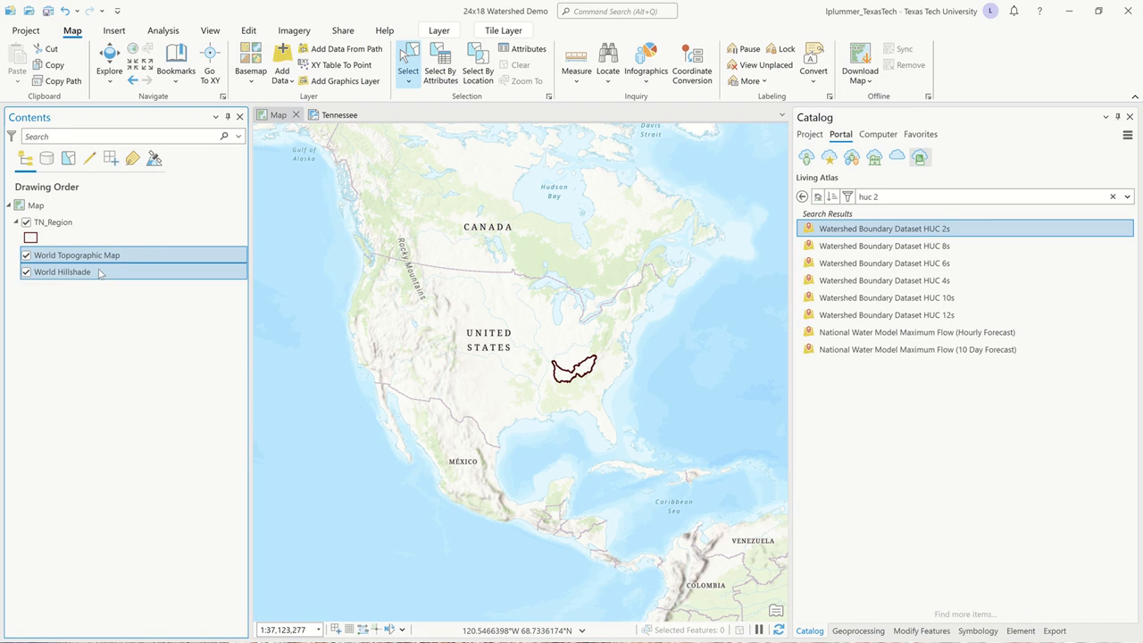
{"action": "right_click", "coordinate": [100, 272]}
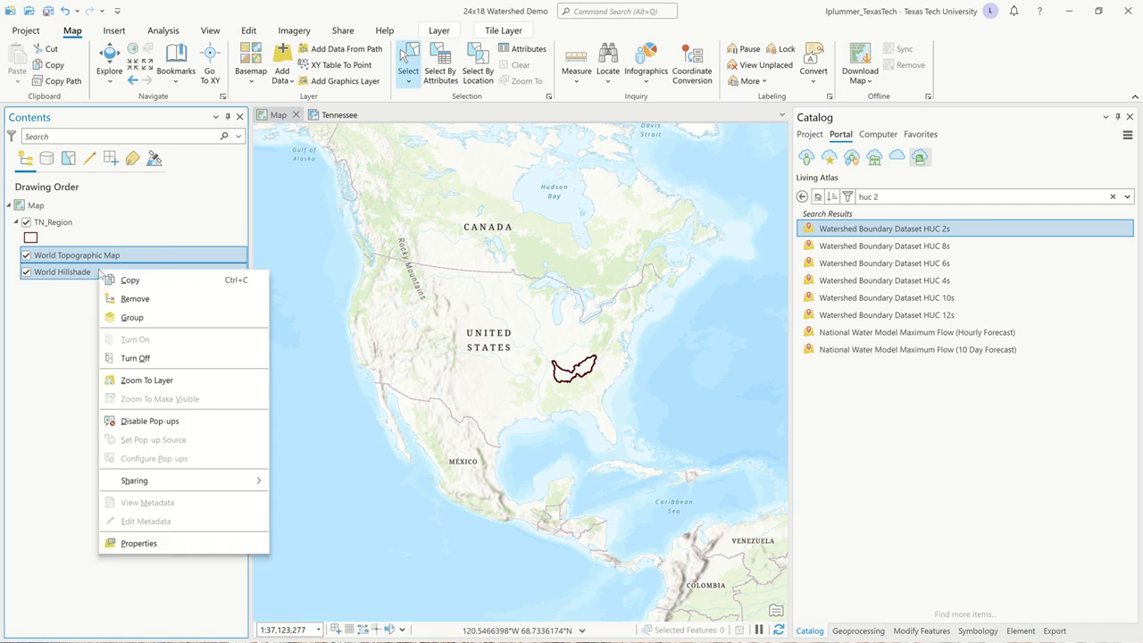
{"action": "left_click", "coordinate": [135, 299]}
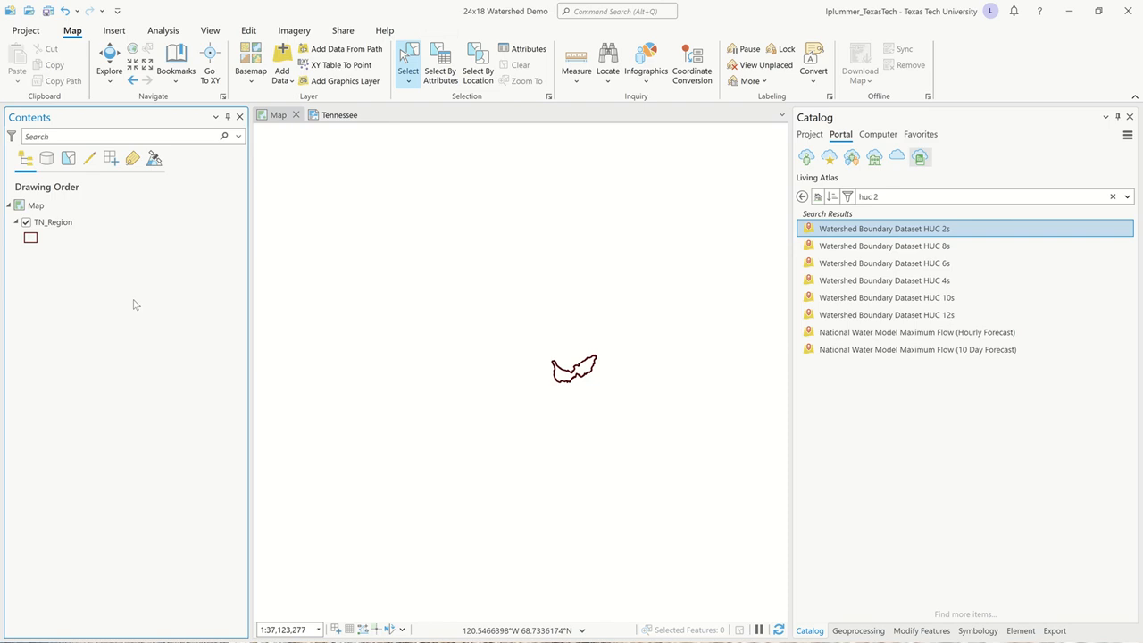
Switch to the Tennessee layout and zoom its map frame to the extent of the TN_Region layer.
{"action": "left_click", "coordinate": [337, 117]}
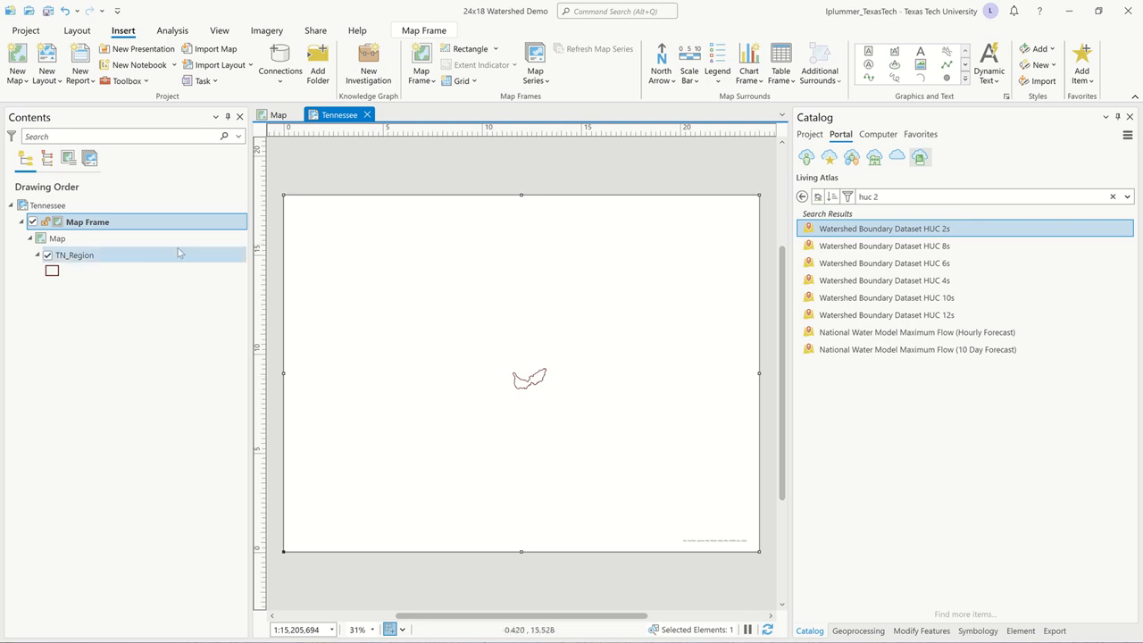
{"action": "right_click", "coordinate": [89, 259]}
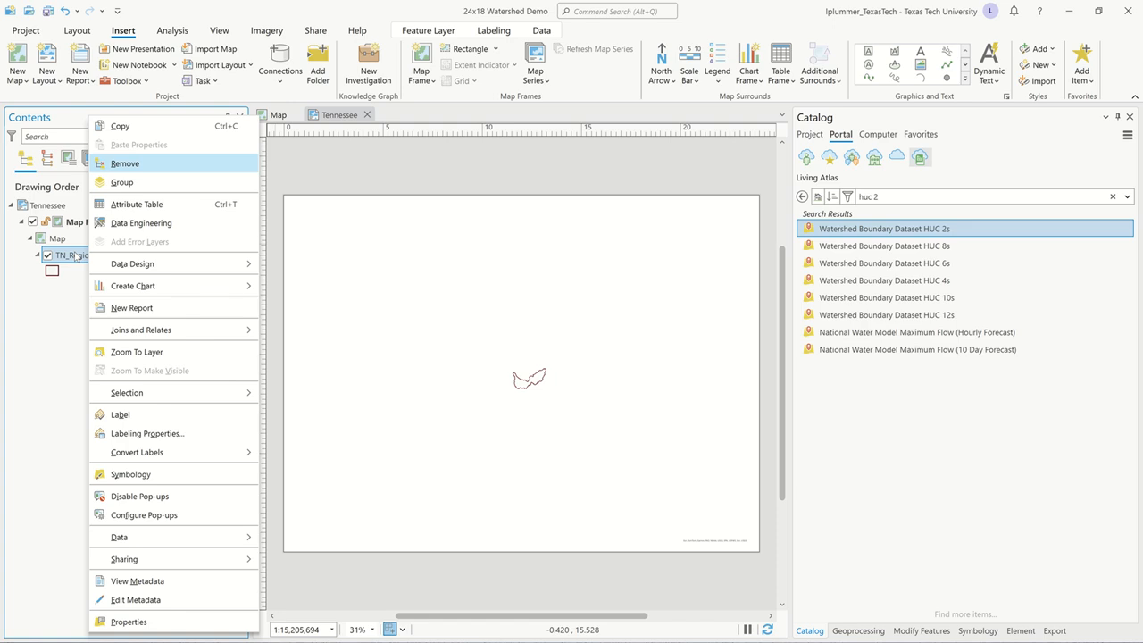
{"action": "left_click", "coordinate": [142, 353]}
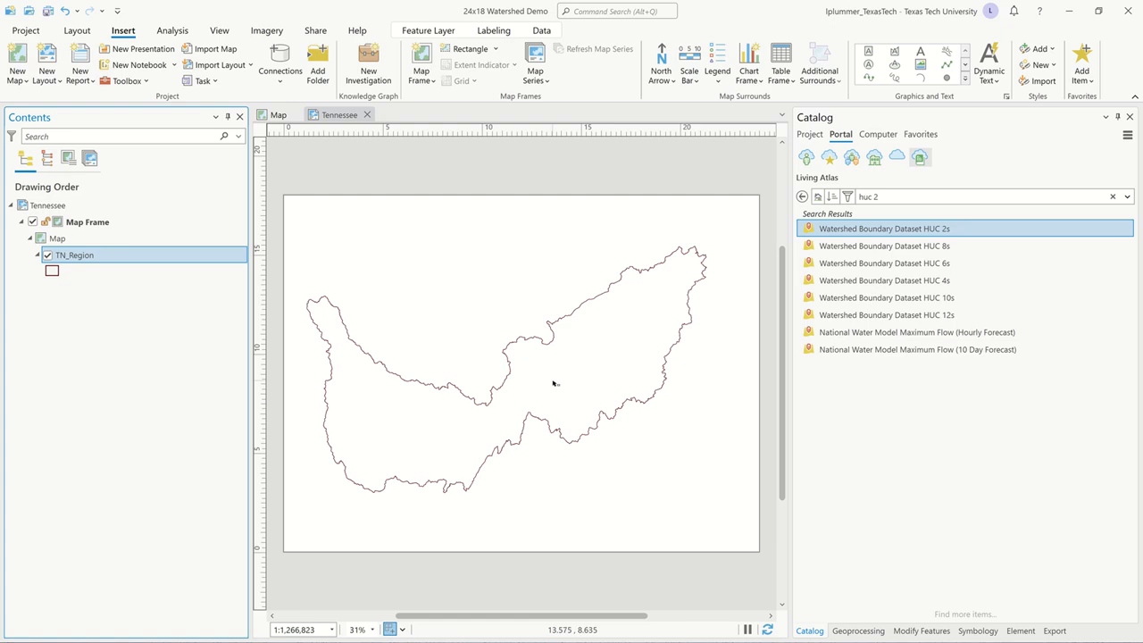
Set the layout map frame's scale to 1:1,250,000.
{"action": "left_click", "coordinate": [316, 629]}
{"action": "left_click", "coordinate": [316, 628]}
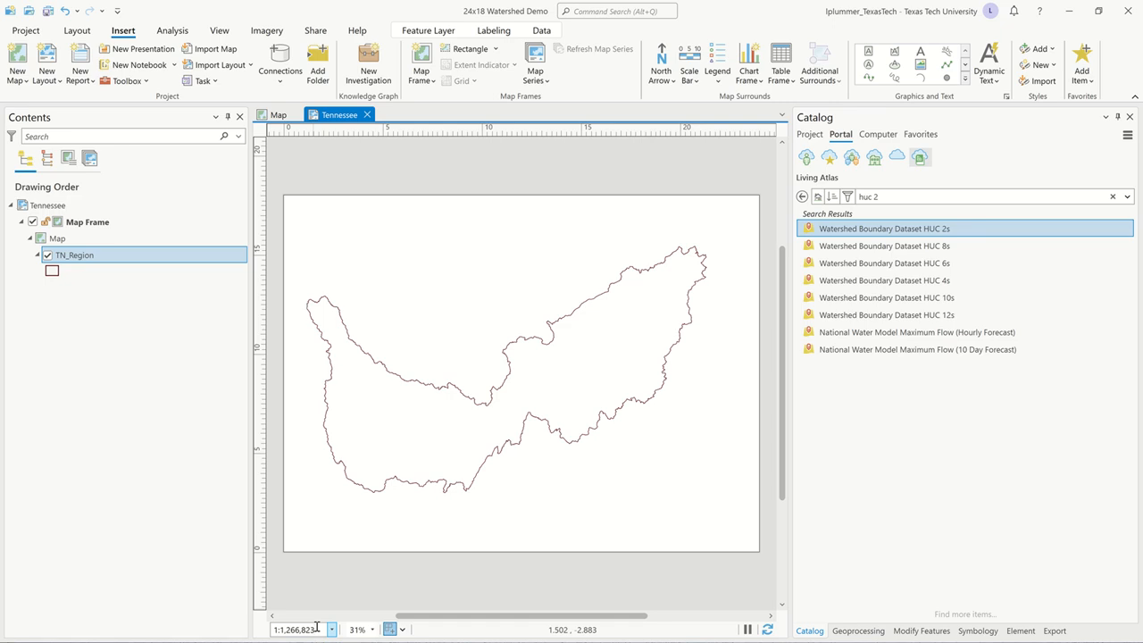
{"action": "key", "text": "BackSpace"}
{"action": "key", "text": "BackSpace"}
{"action": "key", "text": "BackSpace"}
{"action": "key", "text": "BackSpace"}
{"action": "key", "text": "BackSpace"}
{"action": "key", "text": "BackSpace"}
{"action": "type", "text": "50,000"}
{"action": "key", "text": "Return"}
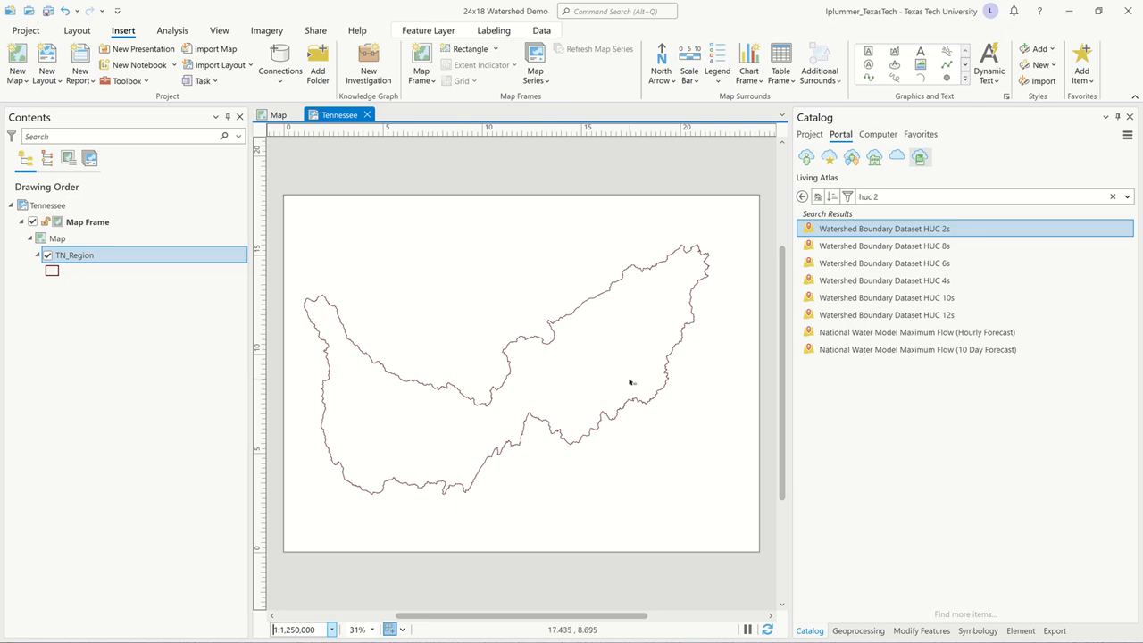
Activate the map frame, shift the map slightly east to center the Tennessee region on the page, and return to the layout.
{"action": "right_click", "coordinate": [519, 304]}
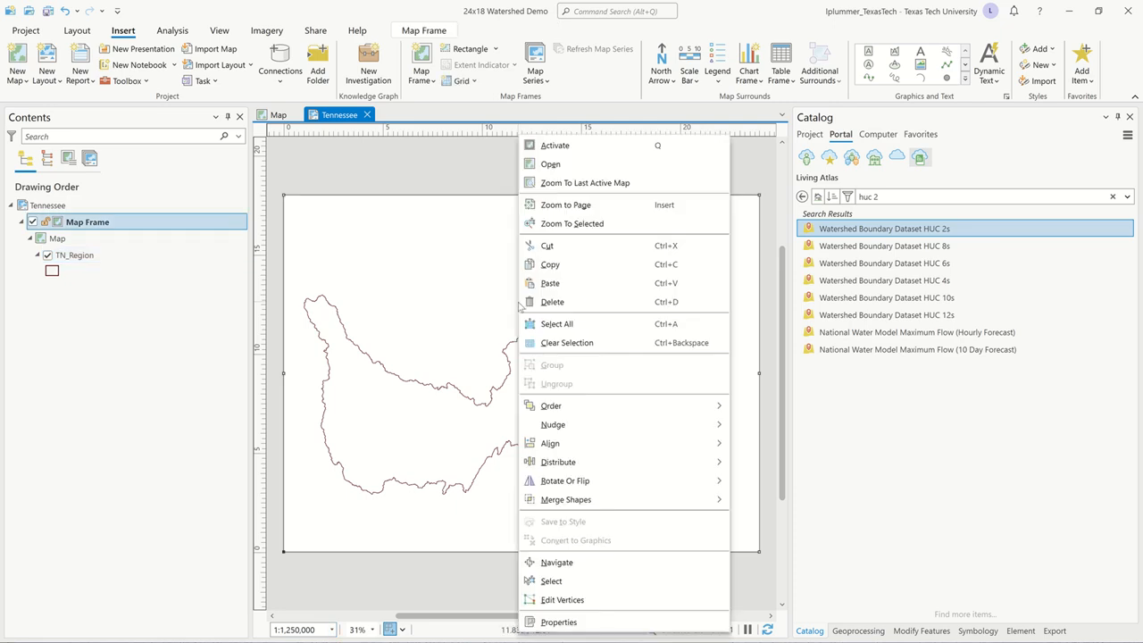
{"action": "left_click", "coordinate": [570, 147]}
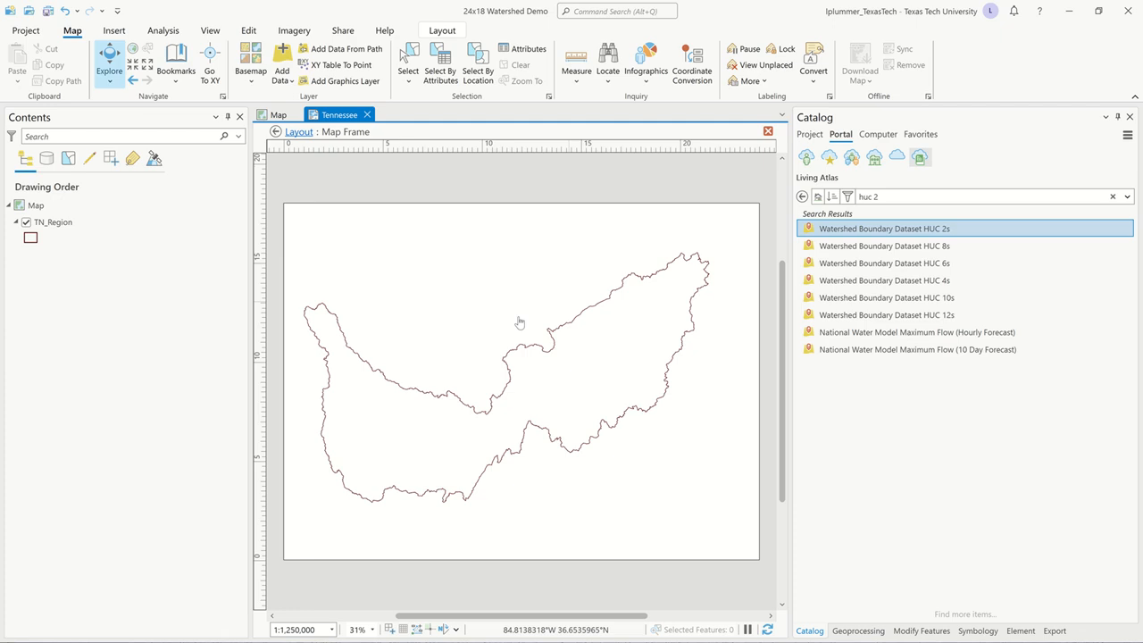
{"action": "left_click_drag", "start_coordinate": [520, 322], "coordinate": [537, 323]}
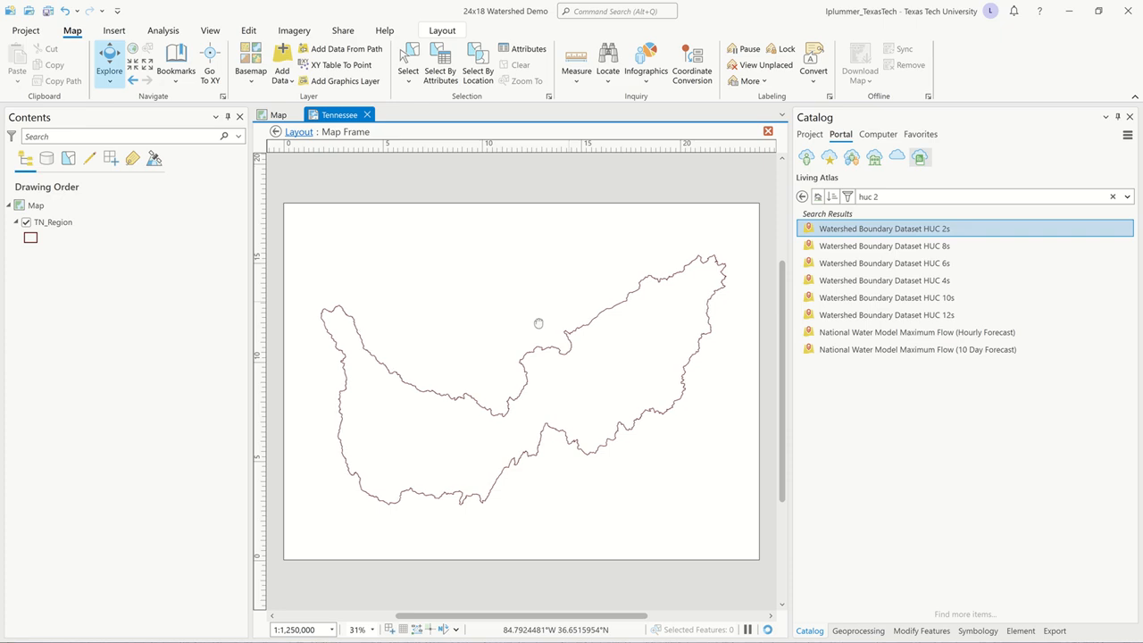
{"action": "left_click_drag", "start_coordinate": [538, 325], "coordinate": [538, 321]}
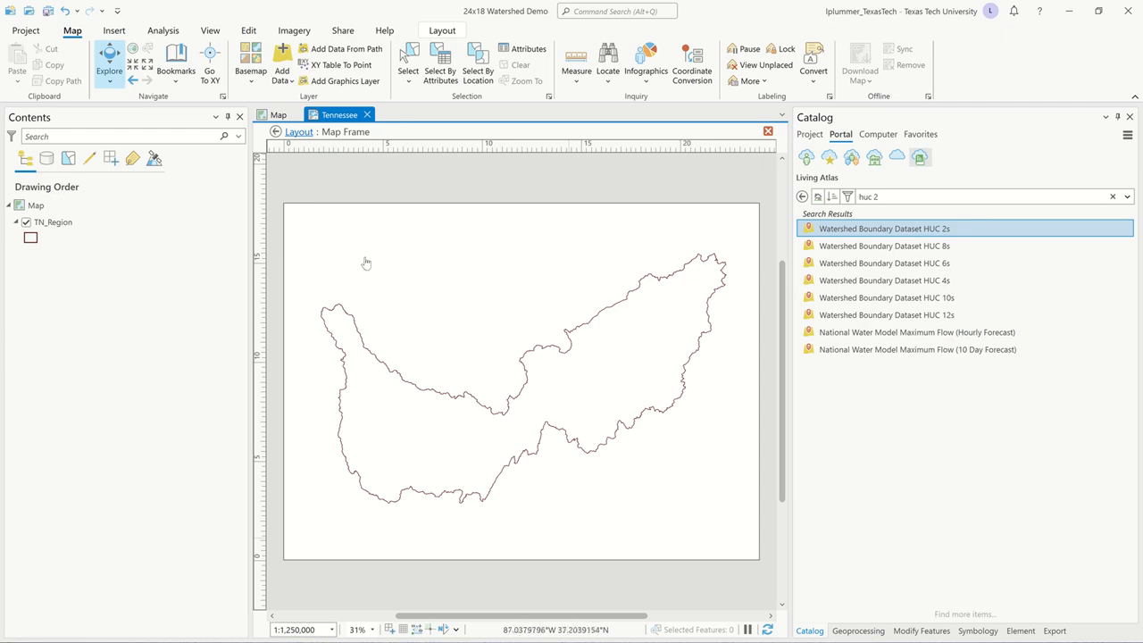
{"action": "left_click", "coordinate": [299, 133]}
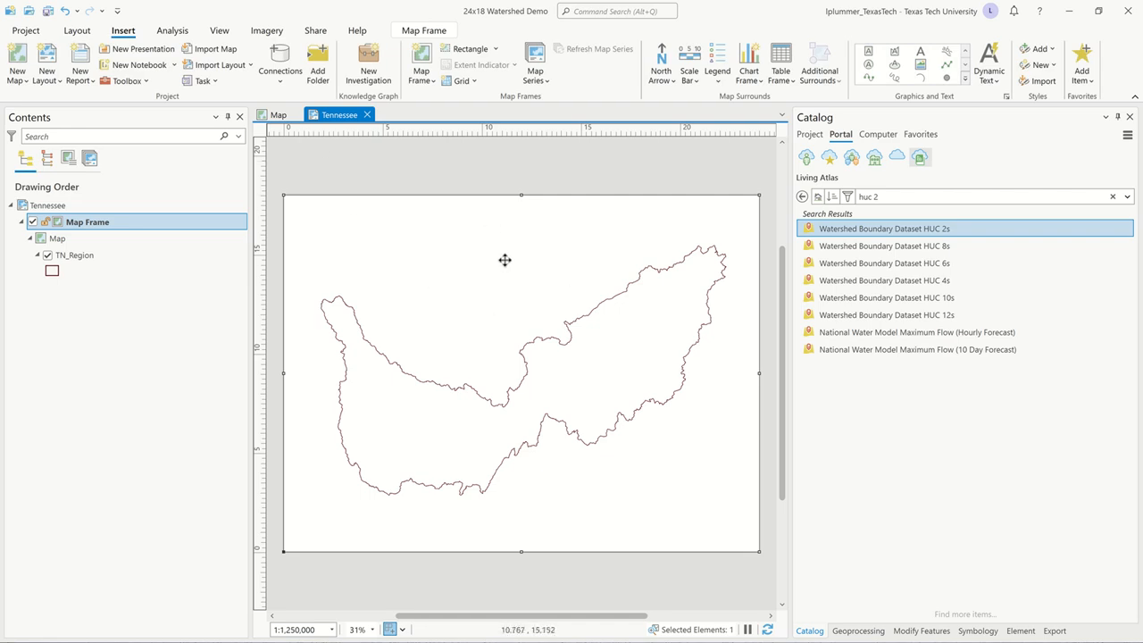
Remove the map frame's border by setting its width to 0 pt and its symbol color to no color.
{"action": "double_click", "coordinate": [60, 223]}
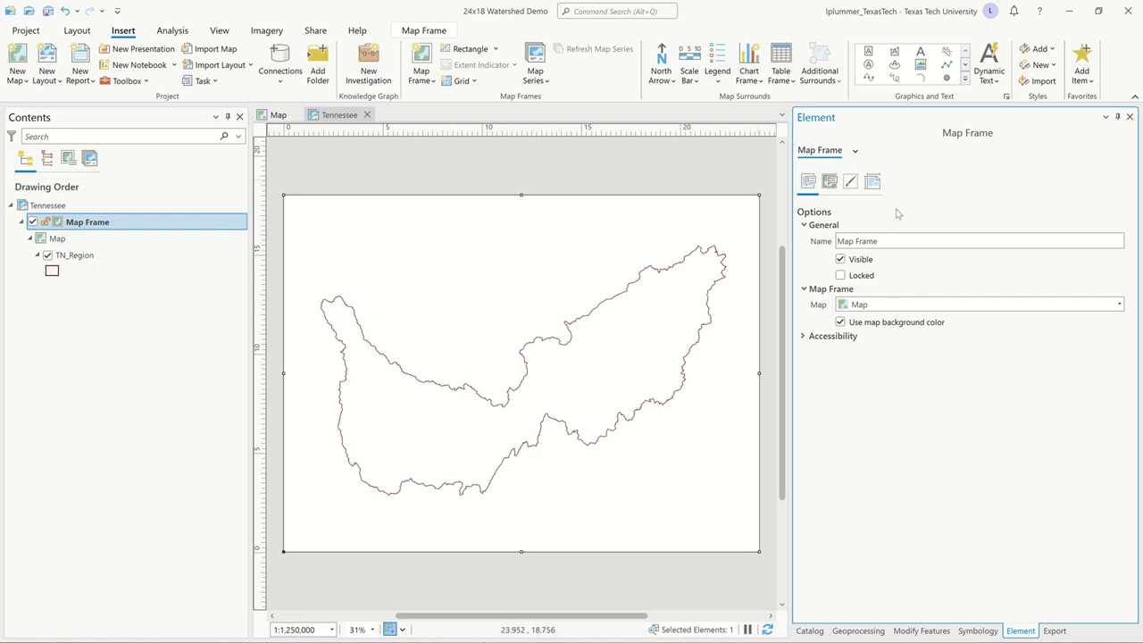
{"action": "left_click", "coordinate": [873, 182]}
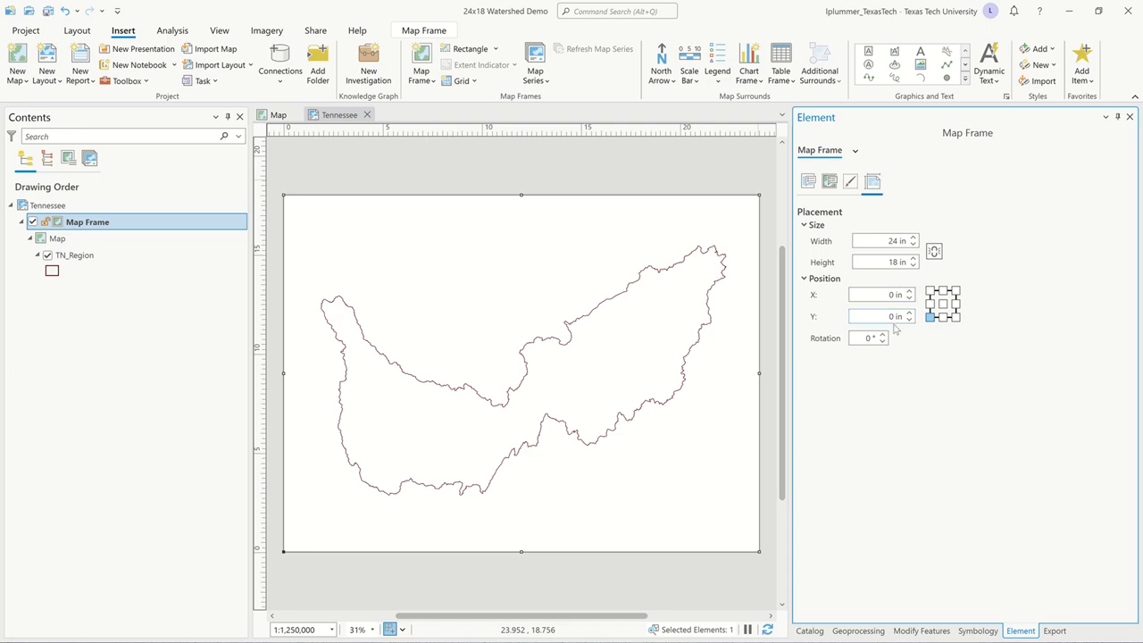
{"action": "left_click", "coordinate": [850, 181]}
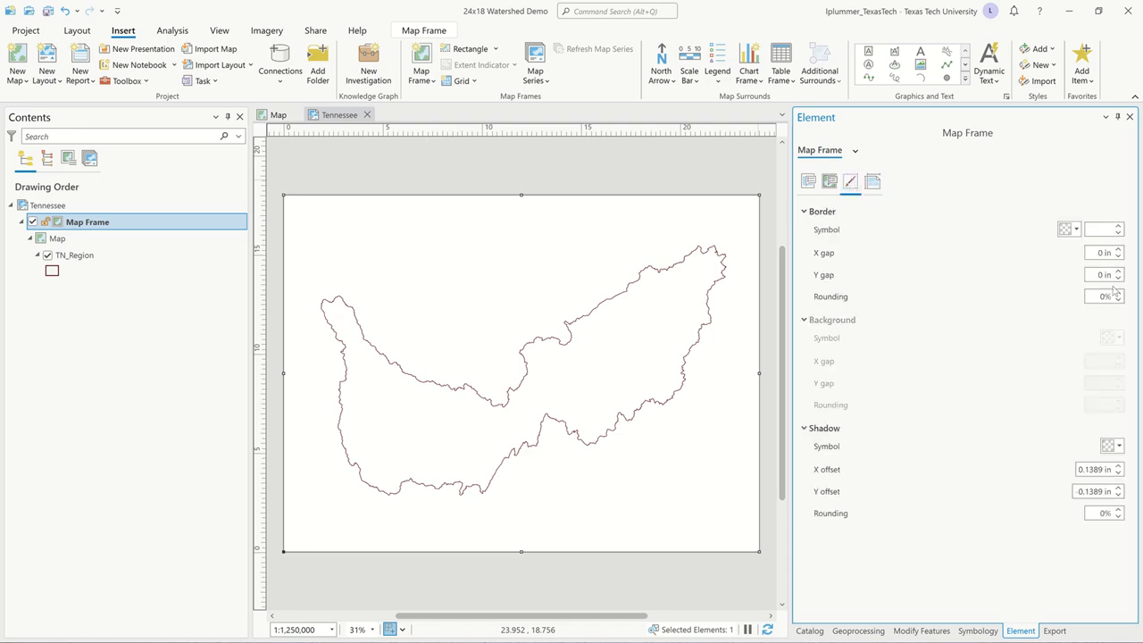
{"action": "left_click", "coordinate": [1119, 233]}
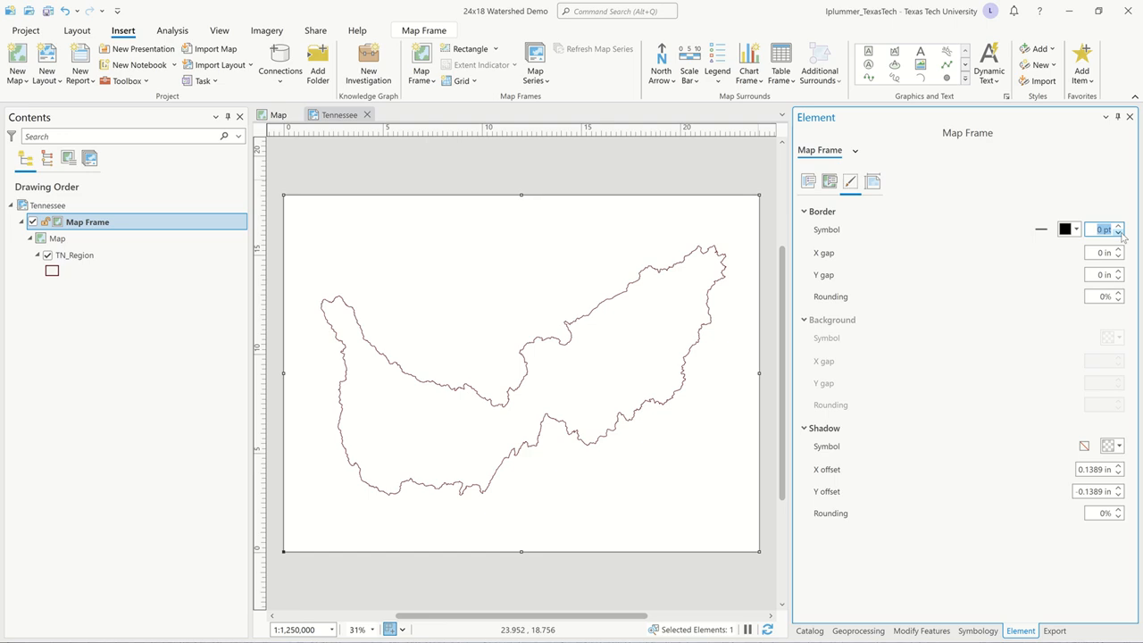
{"action": "left_click", "coordinate": [1076, 230]}
{"action": "left_click", "coordinate": [1000, 247]}
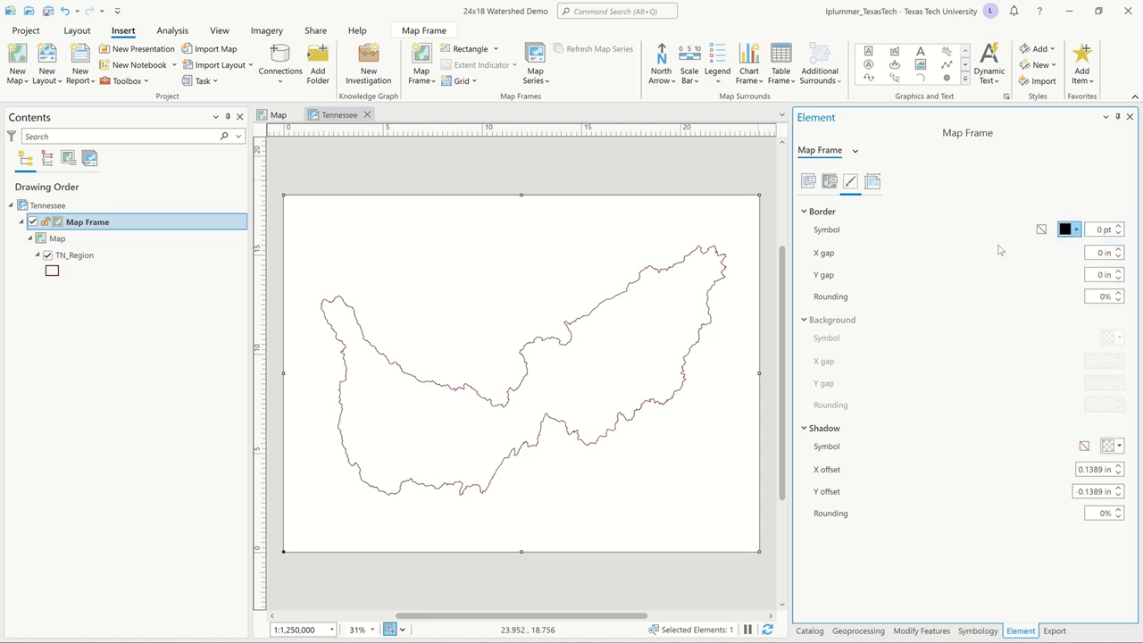
Constrain the map frame's display to Fixed center and scale, and save the project.
{"action": "left_click", "coordinate": [829, 182]}
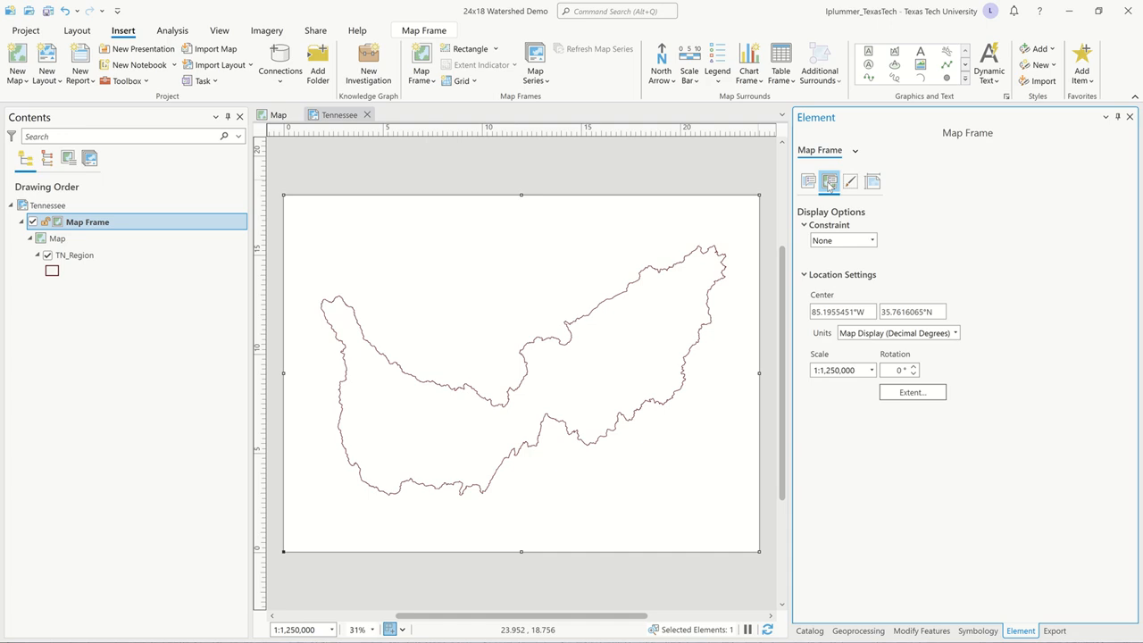
{"action": "left_click", "coordinate": [872, 241]}
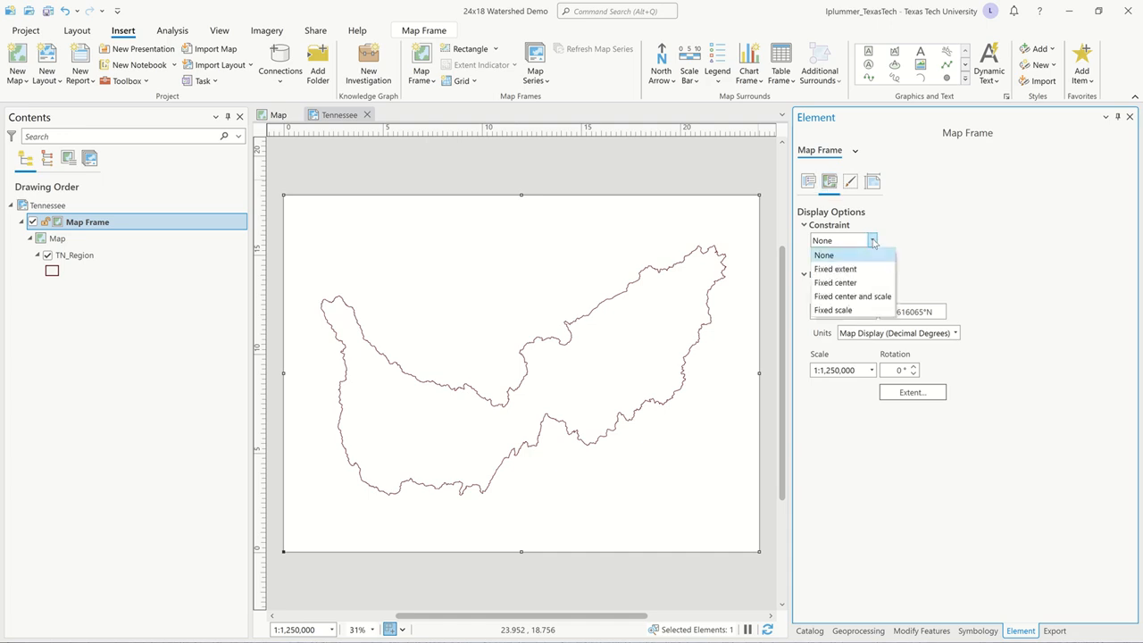
{"action": "left_click", "coordinate": [878, 296]}
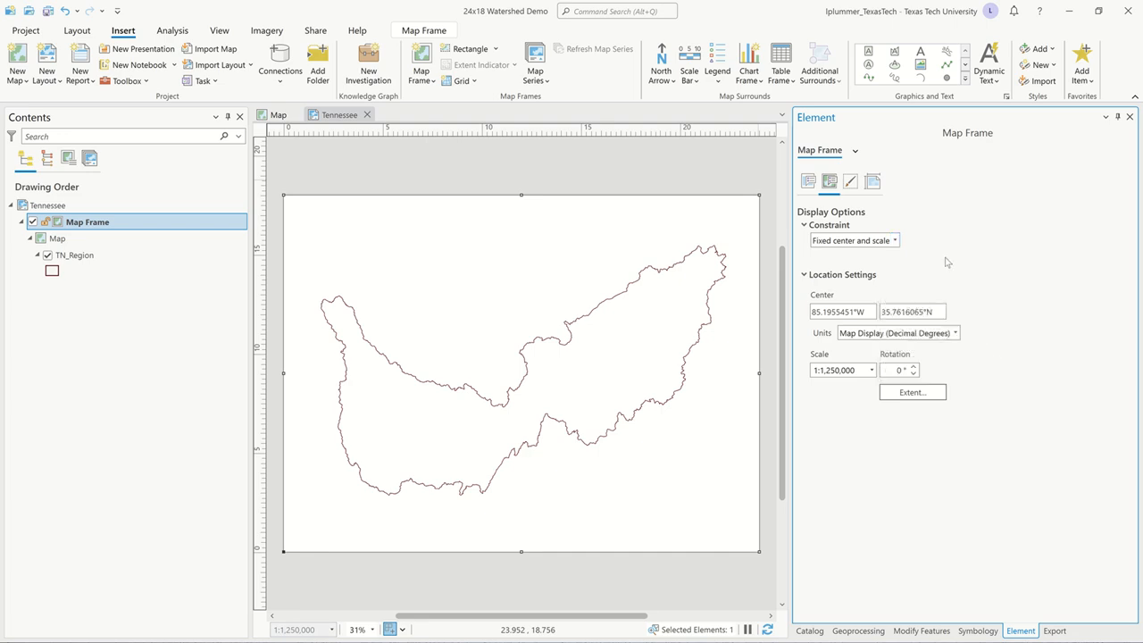
{"action": "left_click", "coordinate": [809, 182]}
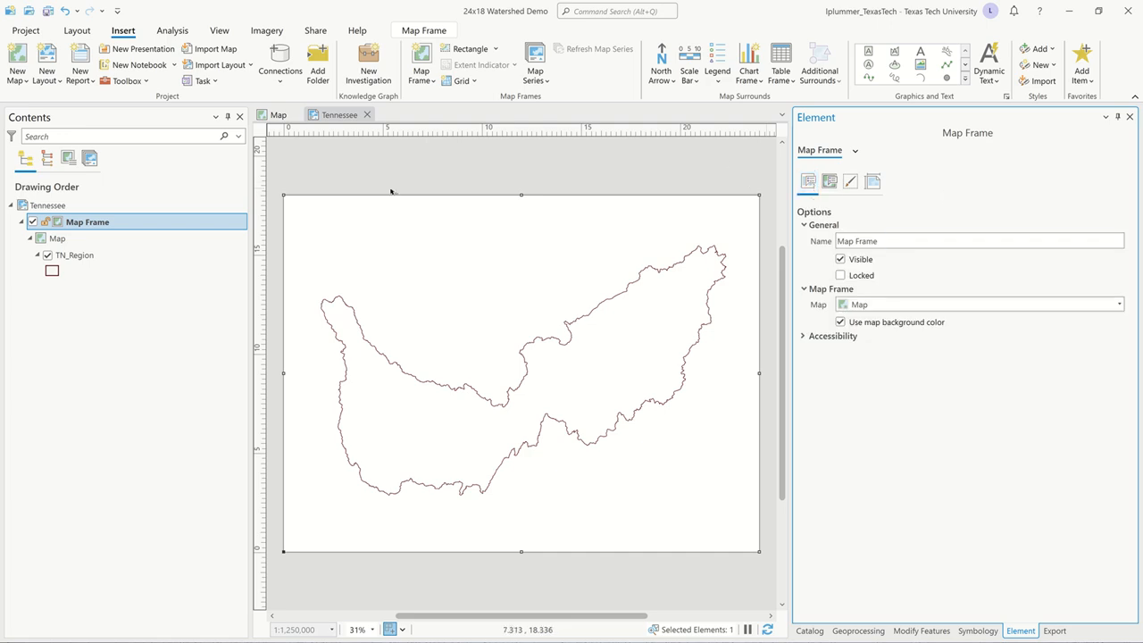
{"action": "left_click", "coordinate": [146, 331]}
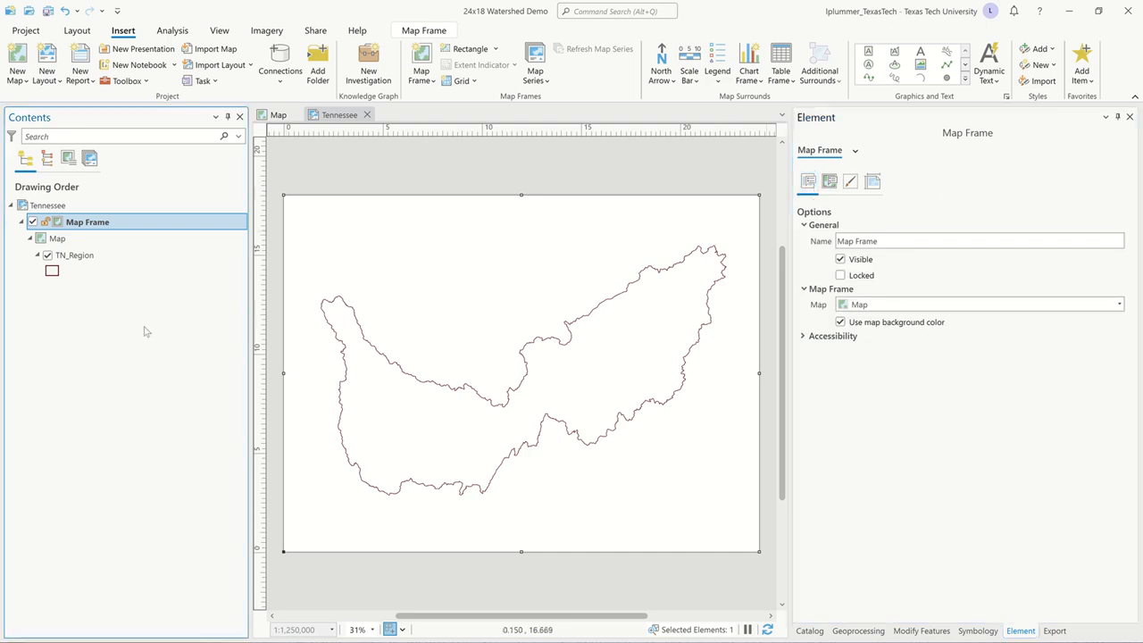
{"action": "key", "text": "ctrl+s"}
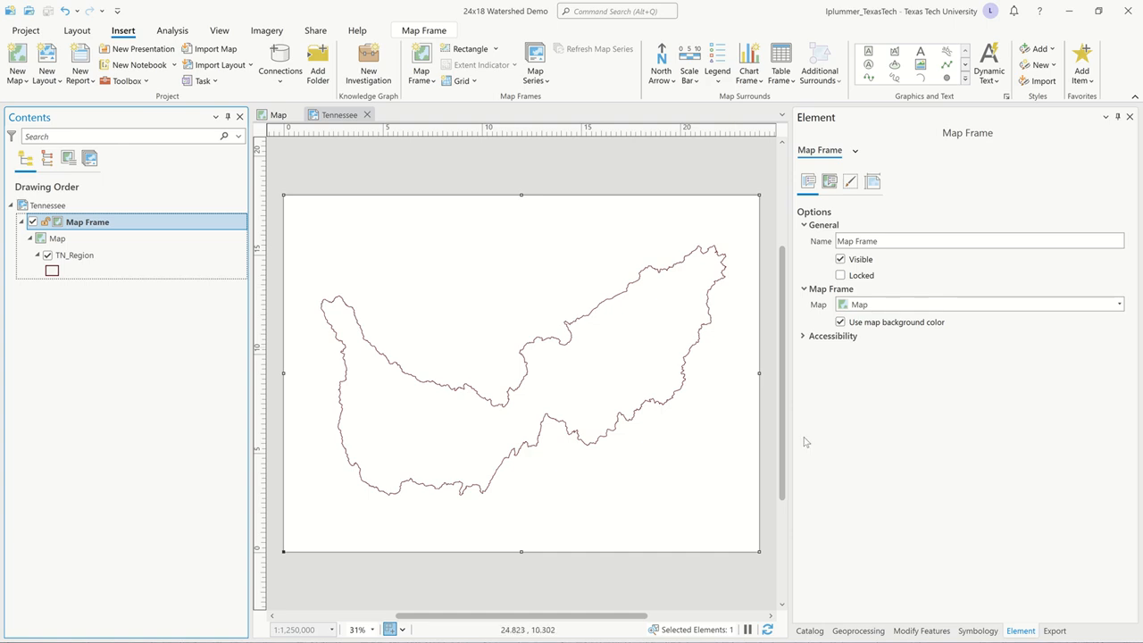
Search the Living Atlas for "US Boundary" and add United States State Boundaries to the map above TN_Region.
{"action": "left_click", "coordinate": [810, 632]}
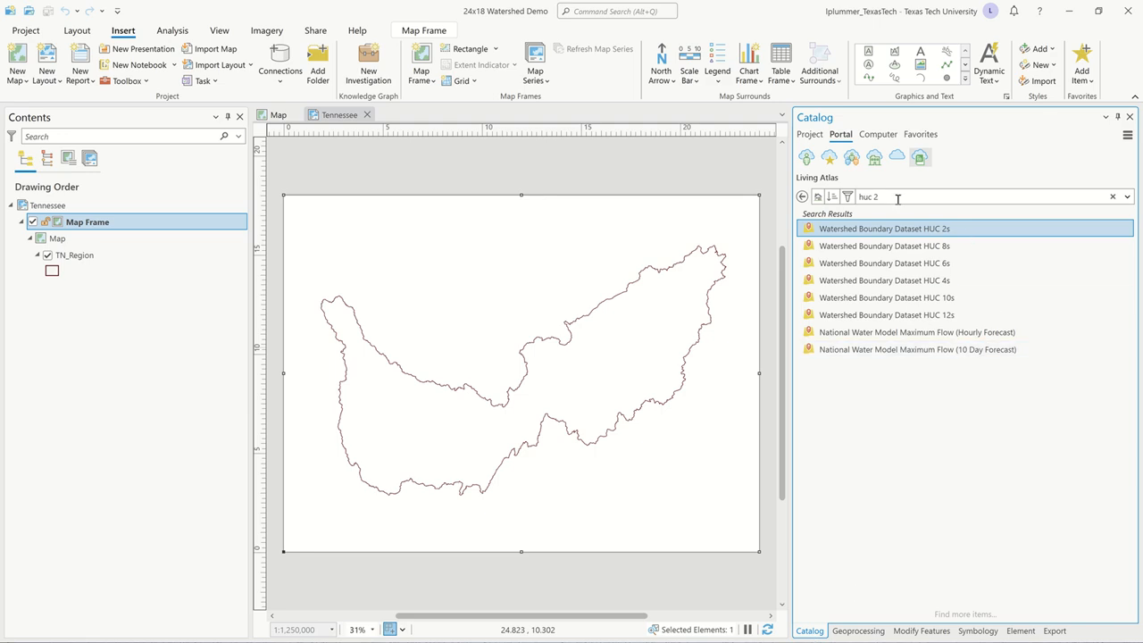
{"action": "left_click_drag", "start_coordinate": [896, 197], "coordinate": [822, 201]}
{"action": "type", "text": "US Boundary"}
{"action": "key", "text": "Return"}
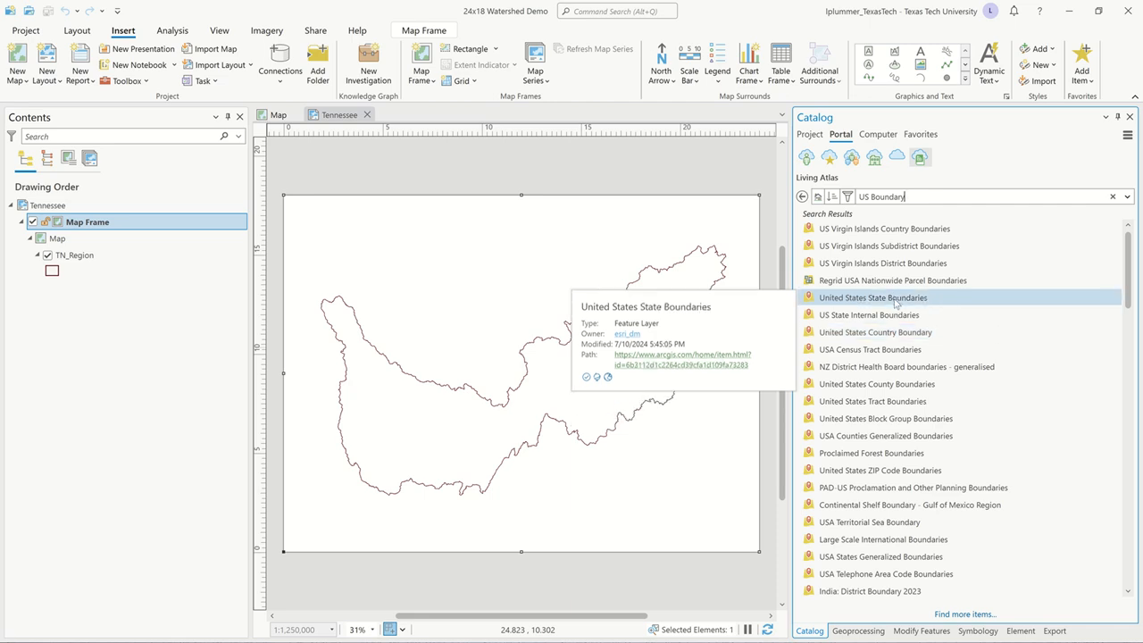
{"action": "left_click_drag", "start_coordinate": [896, 304], "coordinate": [176, 255]}
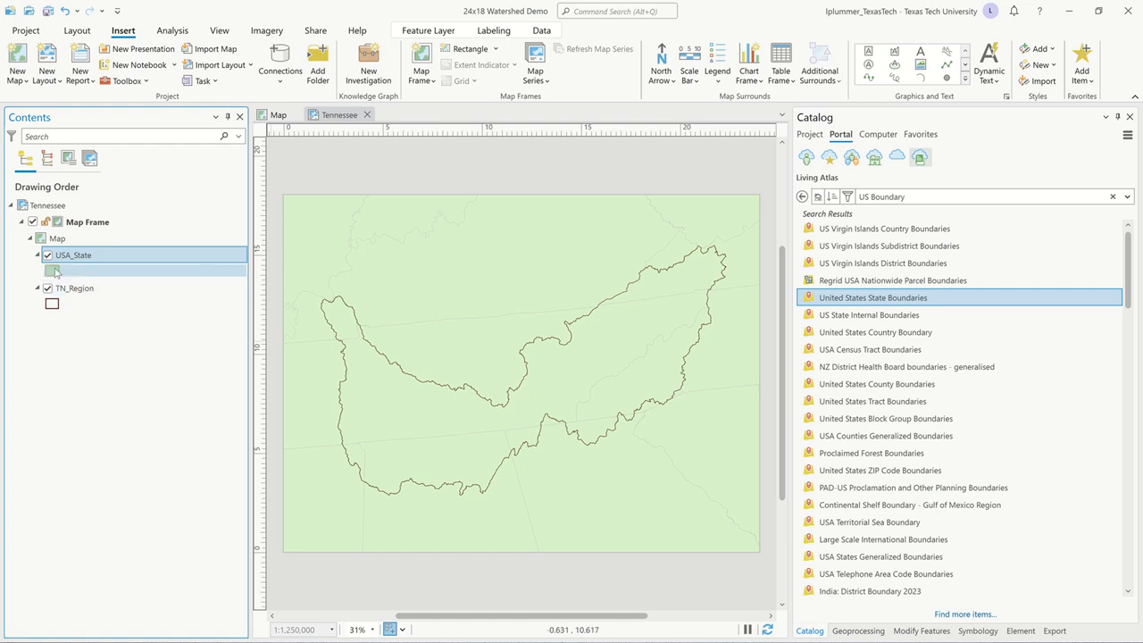
Symbolize the USA_State layer with the ArcGIS 2D dashed black outline and set its stroke width to 2 pt.
{"action": "left_click", "coordinate": [53, 272]}
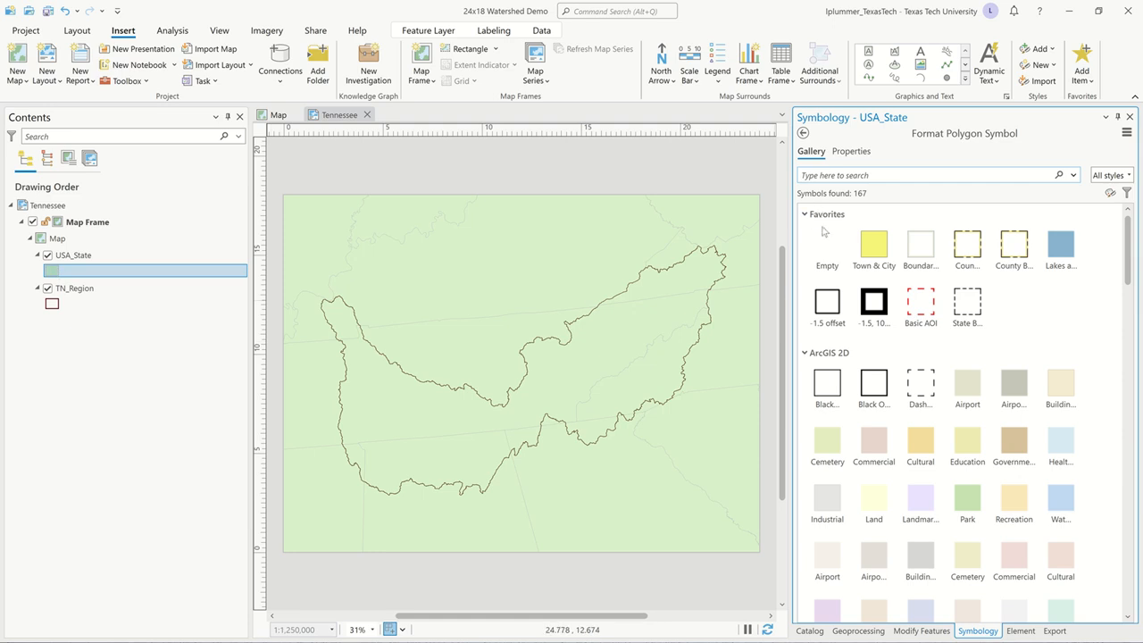
{"action": "left_click", "coordinate": [921, 378]}
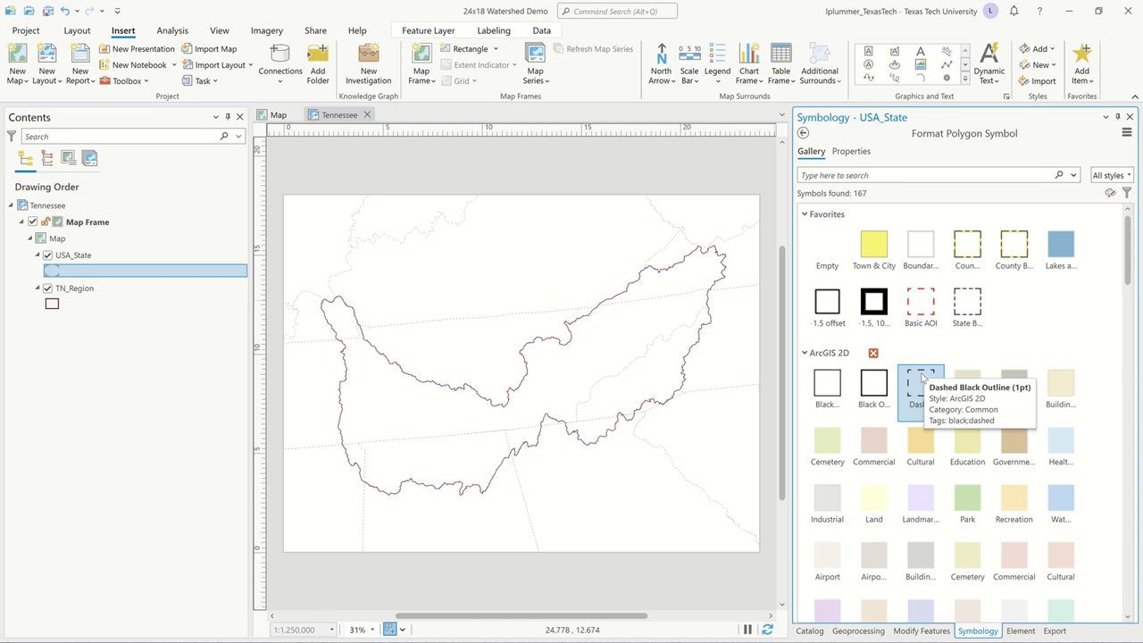
{"action": "left_click", "coordinate": [850, 151]}
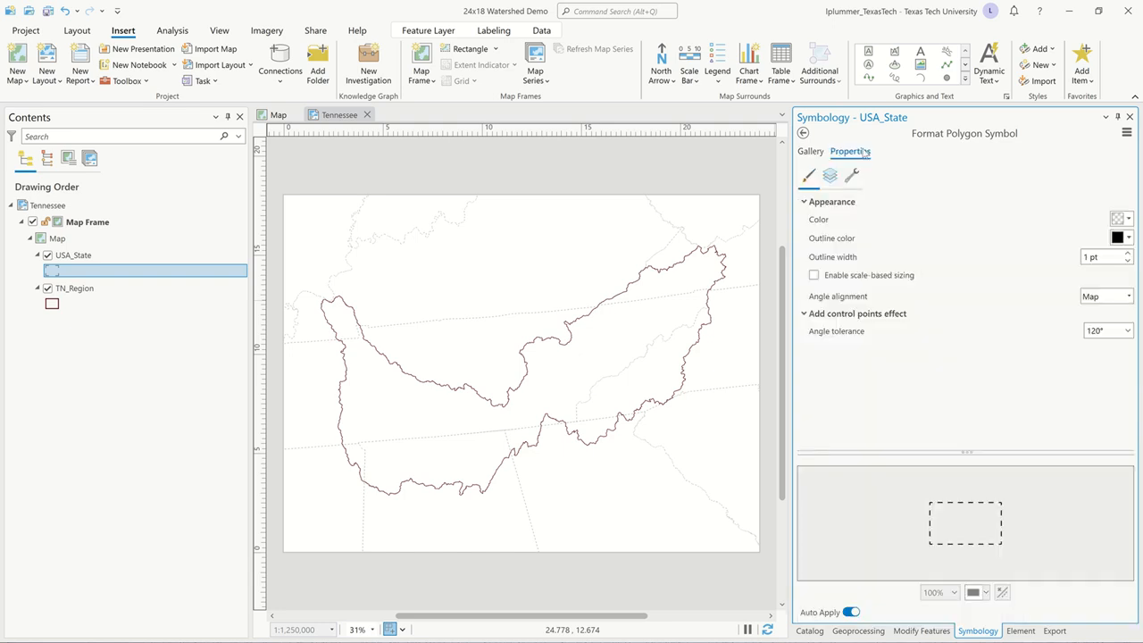
{"action": "left_click", "coordinate": [830, 176]}
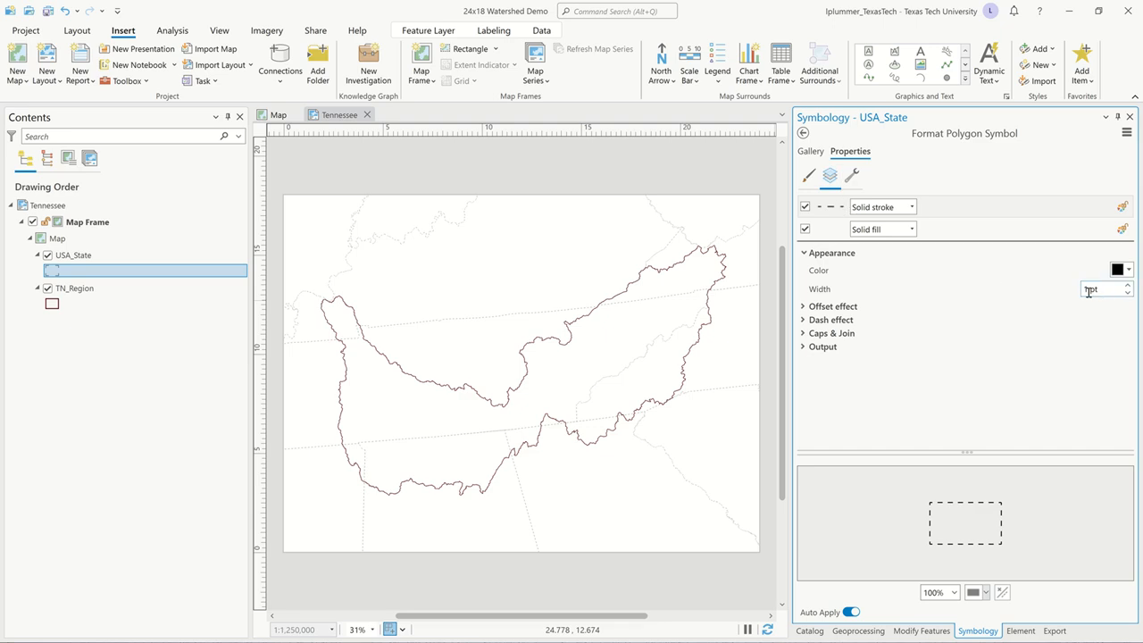
{"action": "left_click", "coordinate": [1127, 285]}
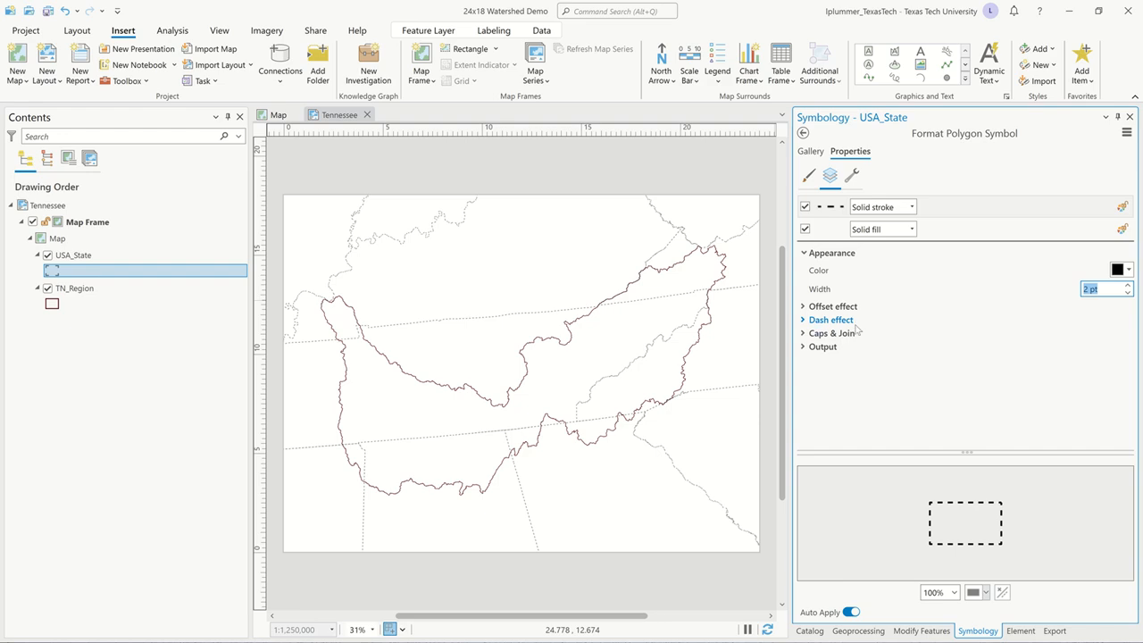
Apply the dash-dot-dot dash type, template 8 4 4 4 4 4, to the USA_State outline and return to its primary symbology.
{"action": "left_click", "coordinate": [804, 321]}
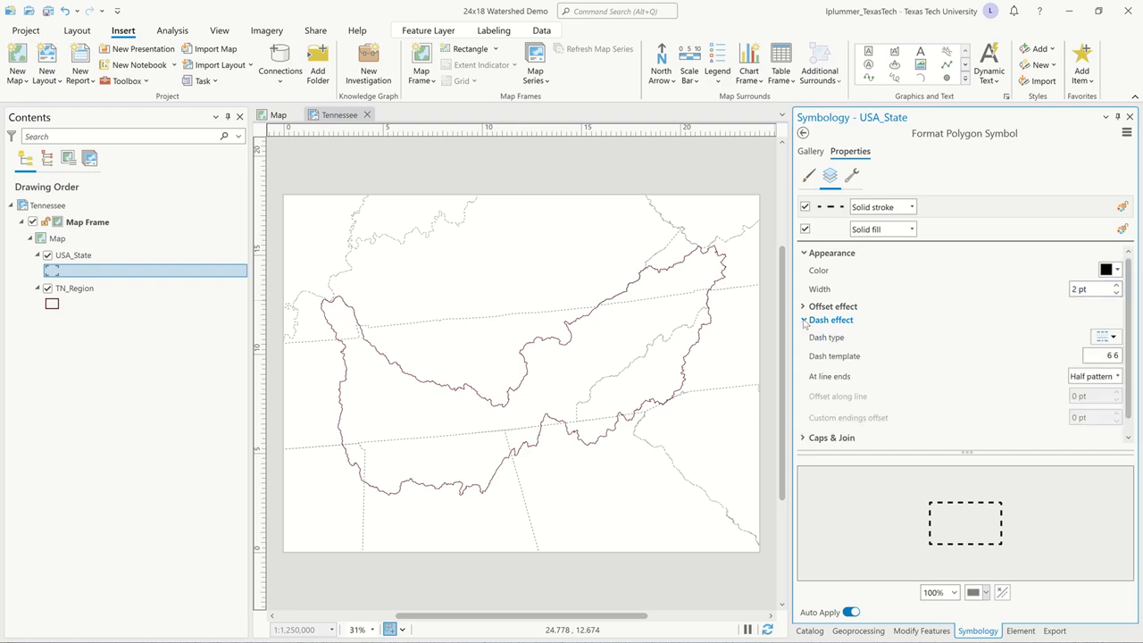
{"action": "left_click", "coordinate": [1114, 338]}
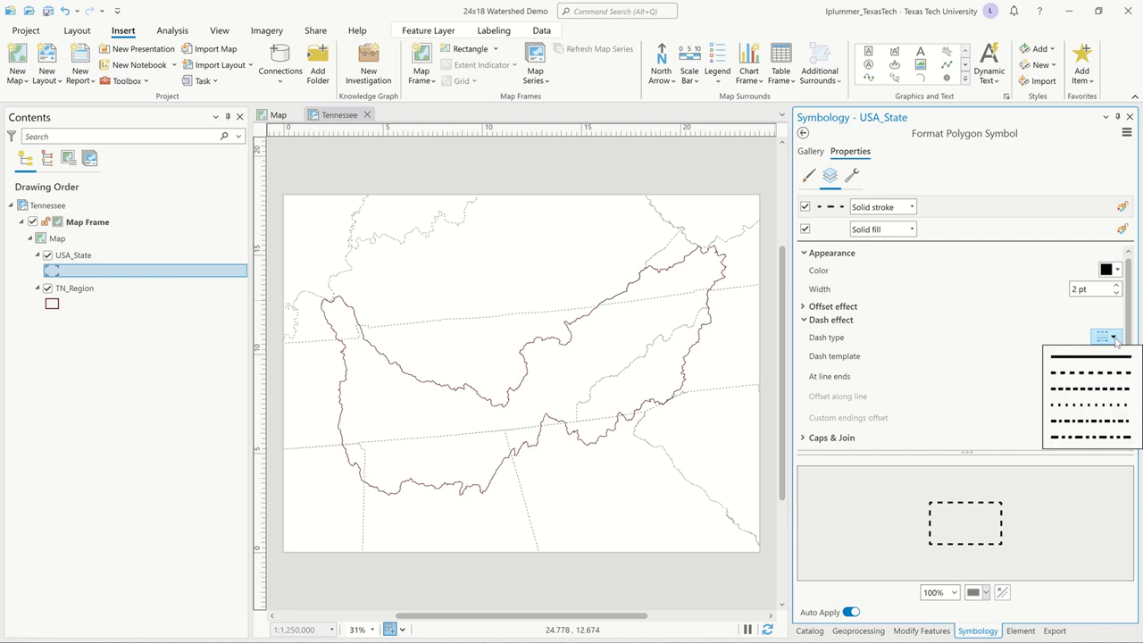
{"action": "left_click", "coordinate": [1093, 437]}
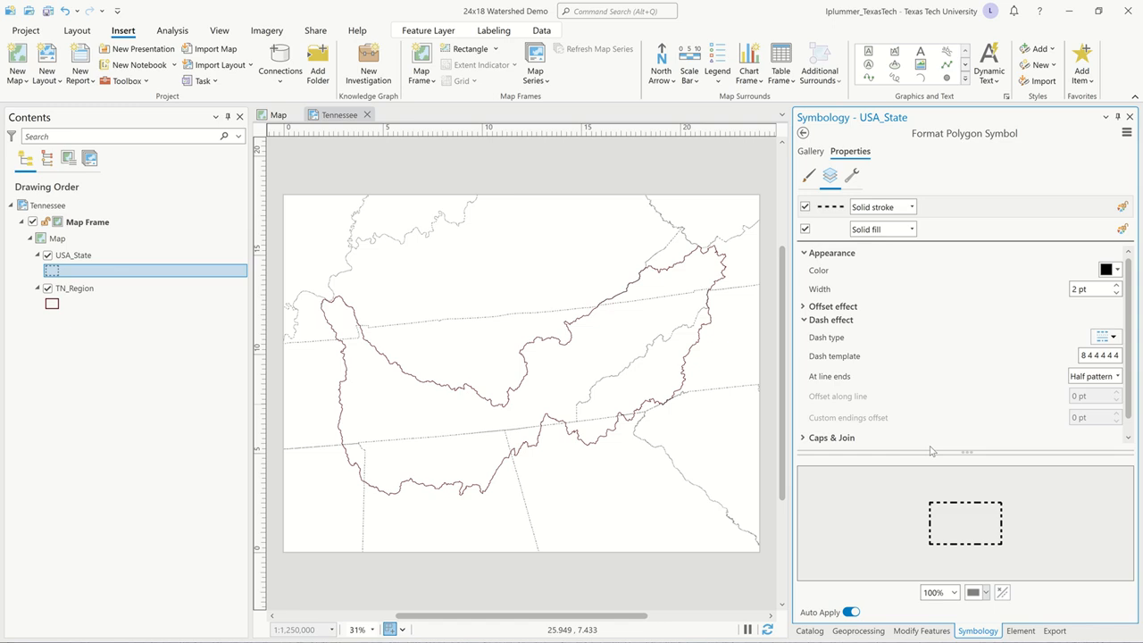
{"action": "left_click", "coordinate": [803, 133]}
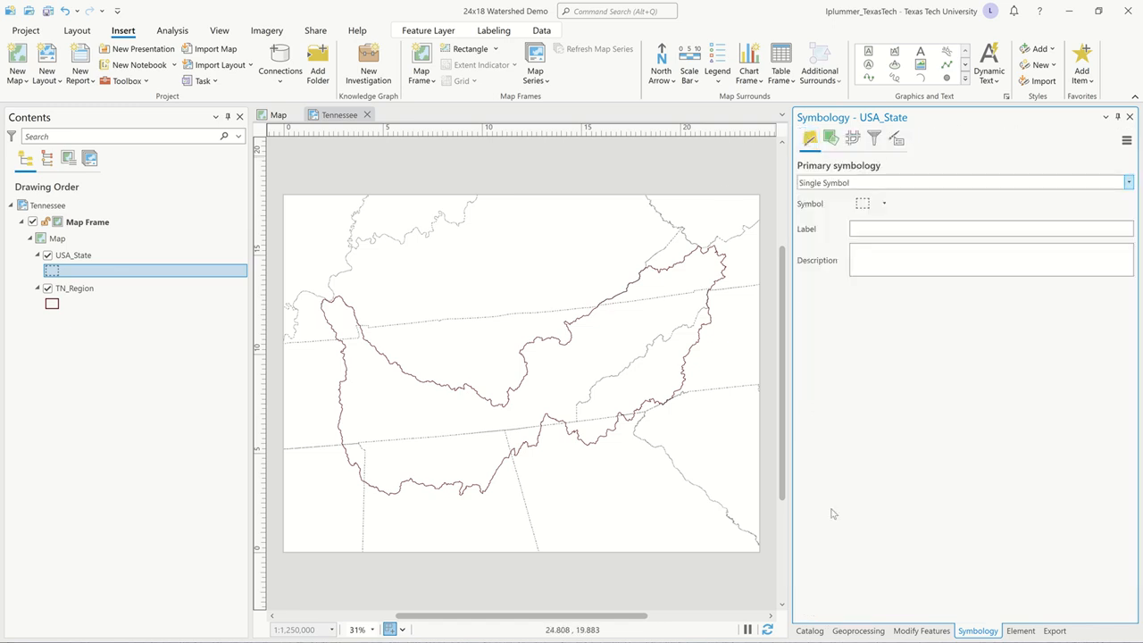
{"action": "left_click", "coordinate": [808, 630]}
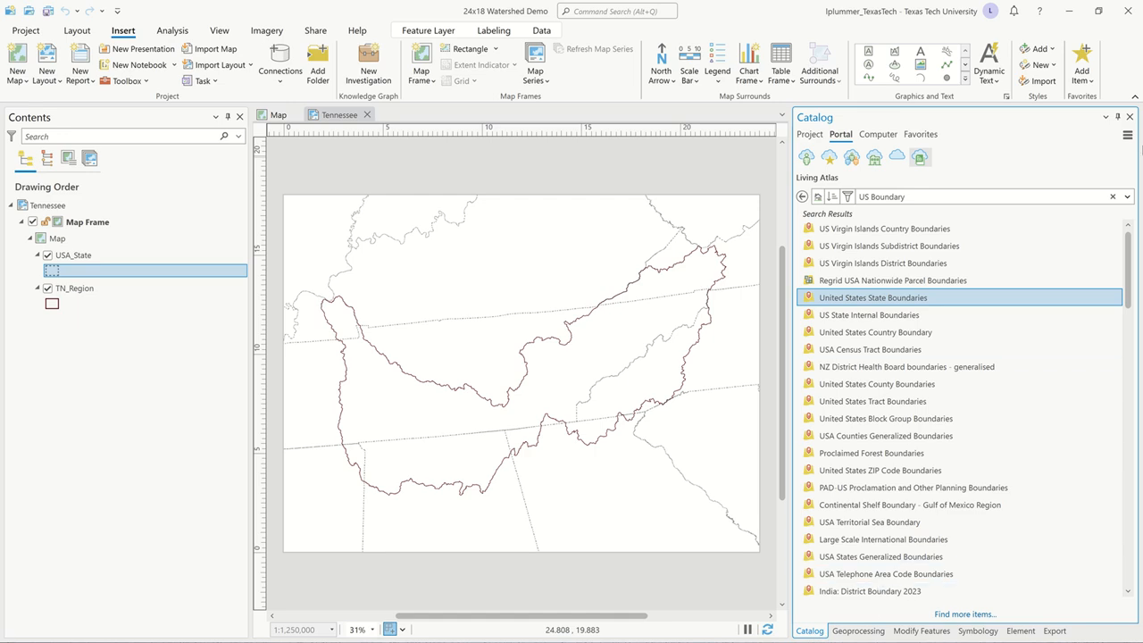
{"action": "left_click", "coordinate": [811, 135]}
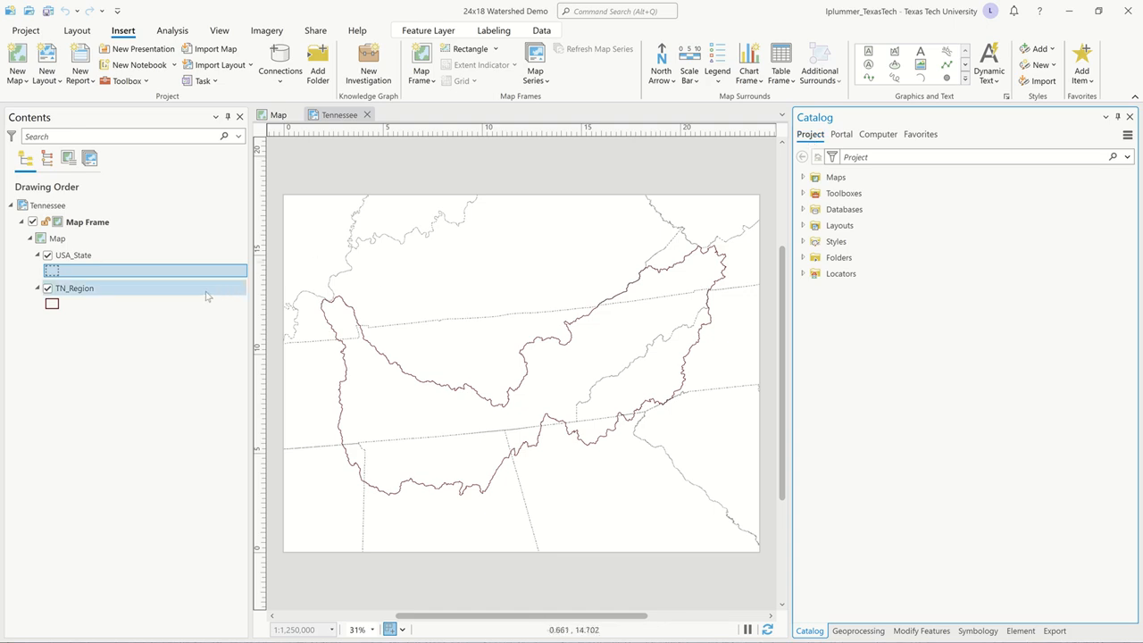
Set the map frame's display constraint to None.
{"action": "left_click", "coordinate": [98, 225]}
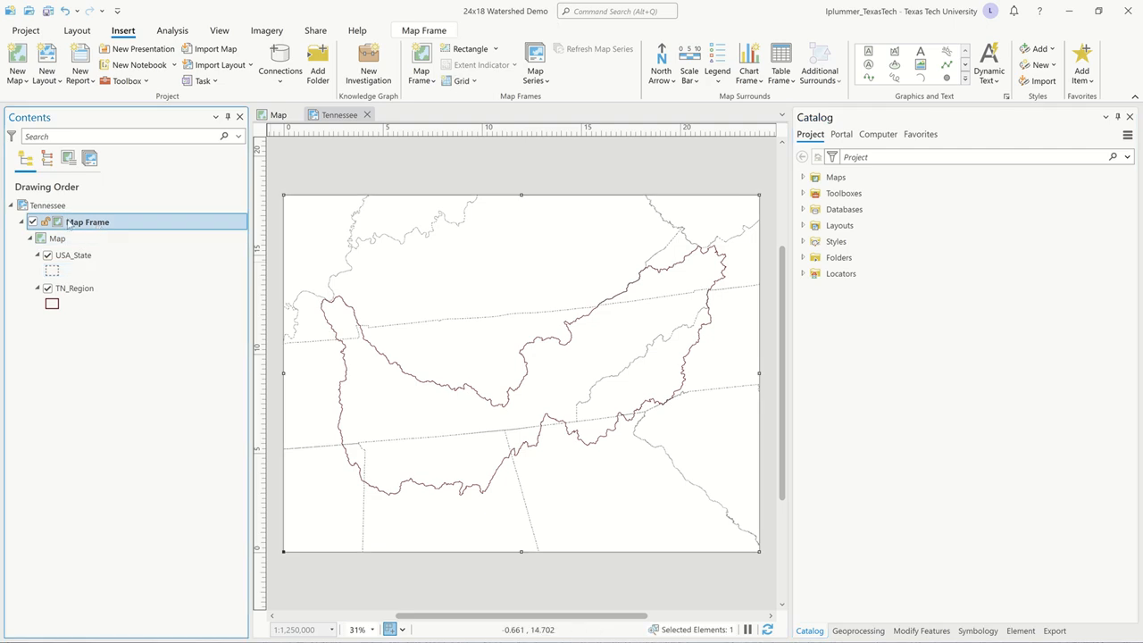
{"action": "double_click", "coordinate": [68, 222]}
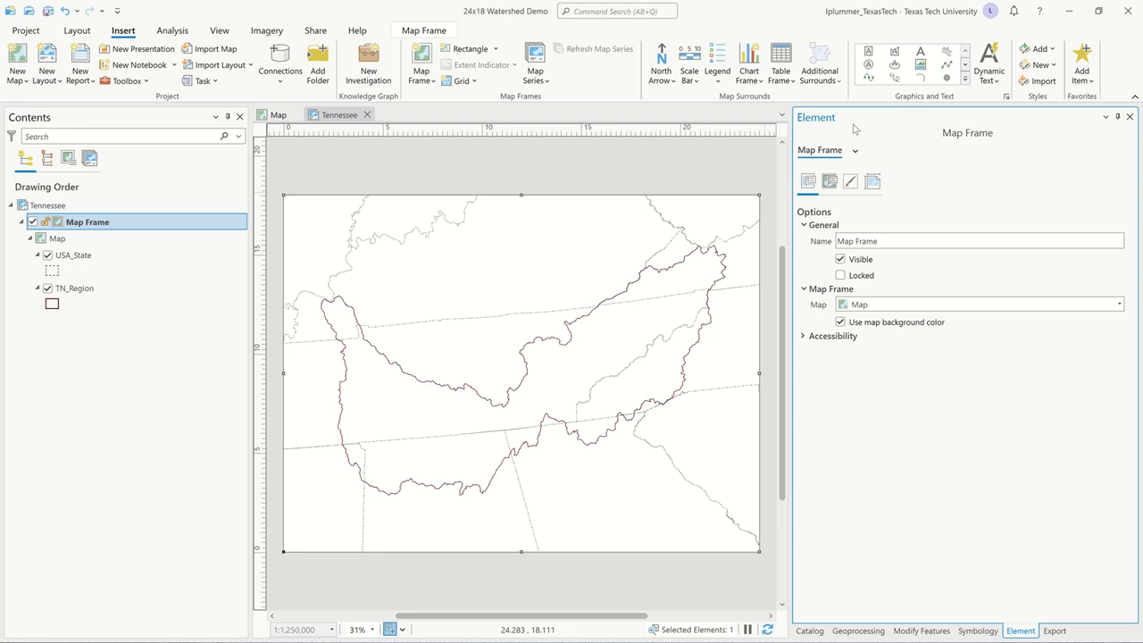
{"action": "left_click", "coordinate": [830, 182]}
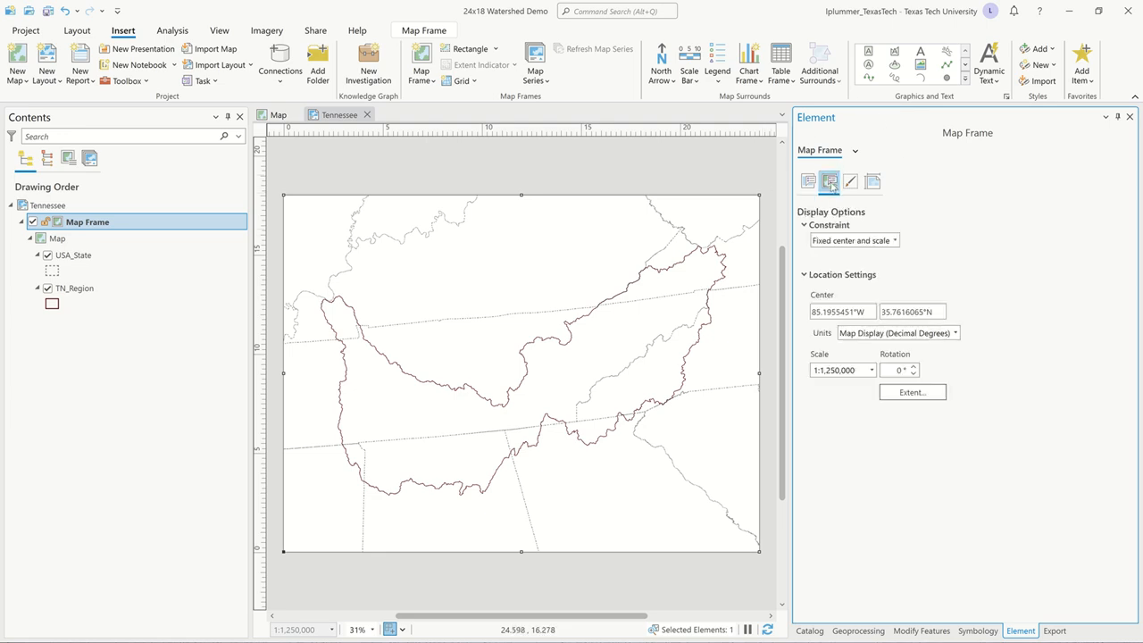
{"action": "left_click", "coordinate": [893, 241]}
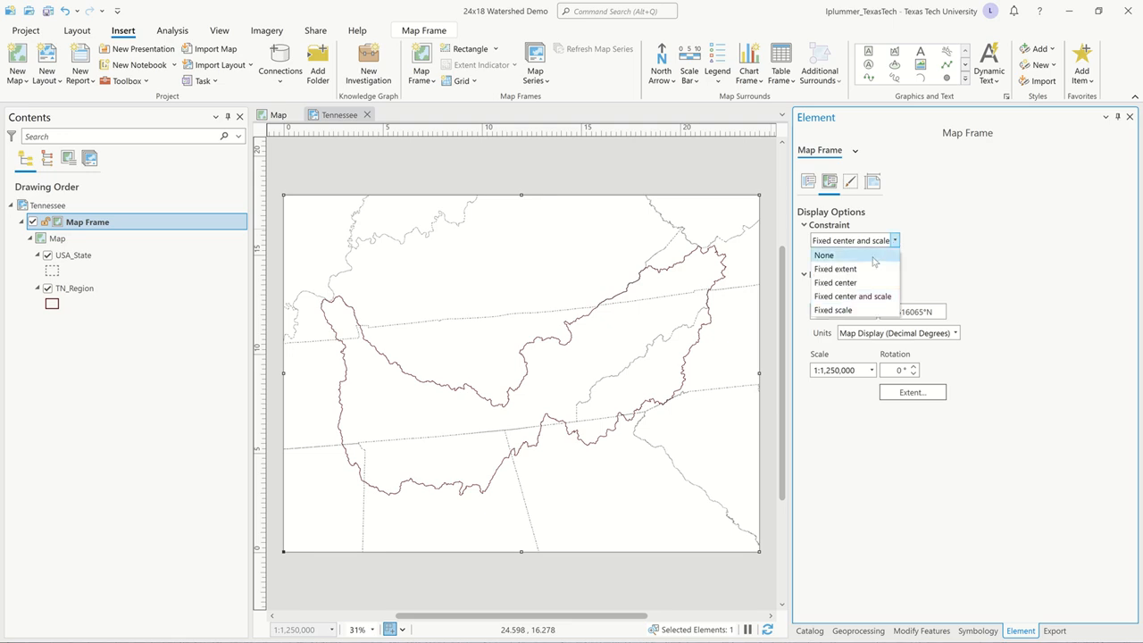
{"action": "left_click", "coordinate": [874, 258]}
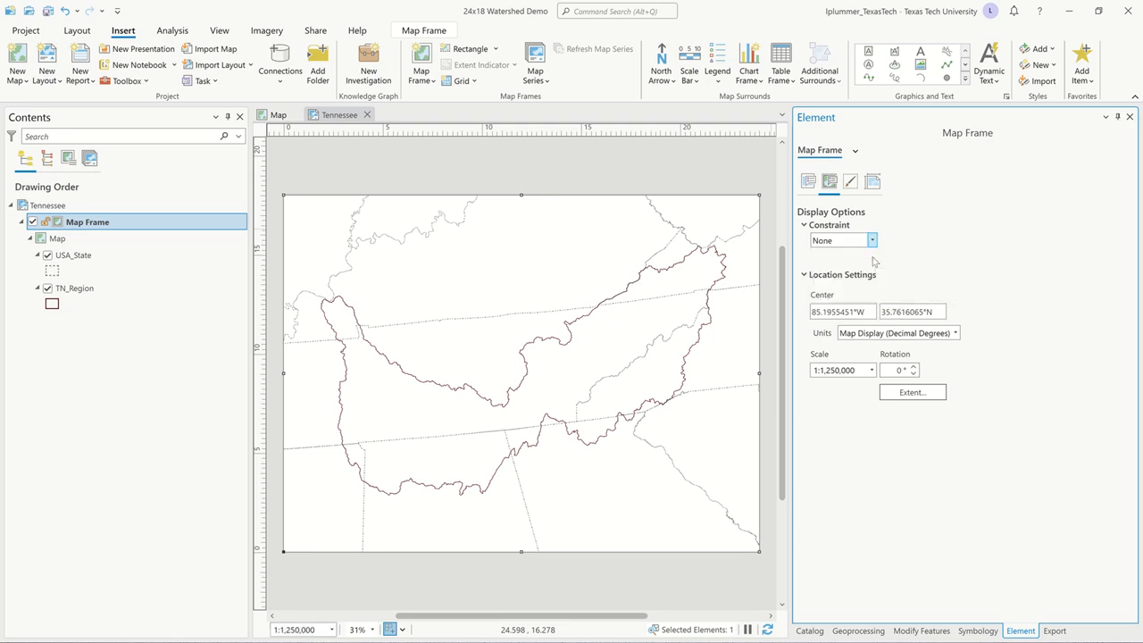
Try rotating the map within the frame as far as -5°, and reset the rotation to 0°.
{"action": "left_click", "coordinate": [913, 367]}
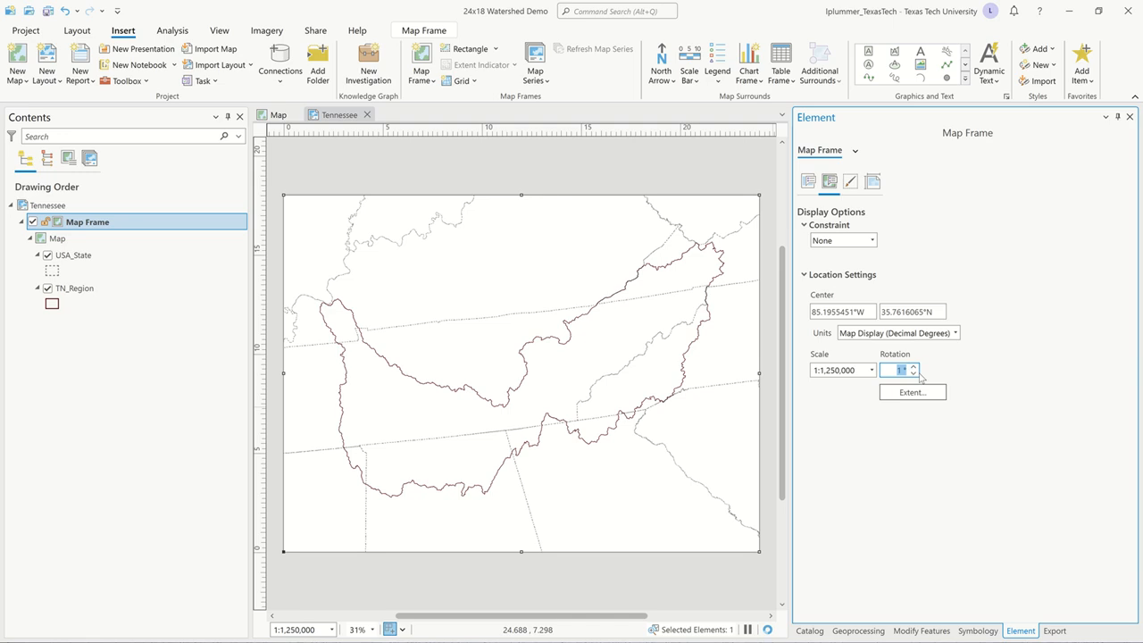
{"action": "left_click", "coordinate": [914, 368]}
{"action": "left_click", "coordinate": [914, 367]}
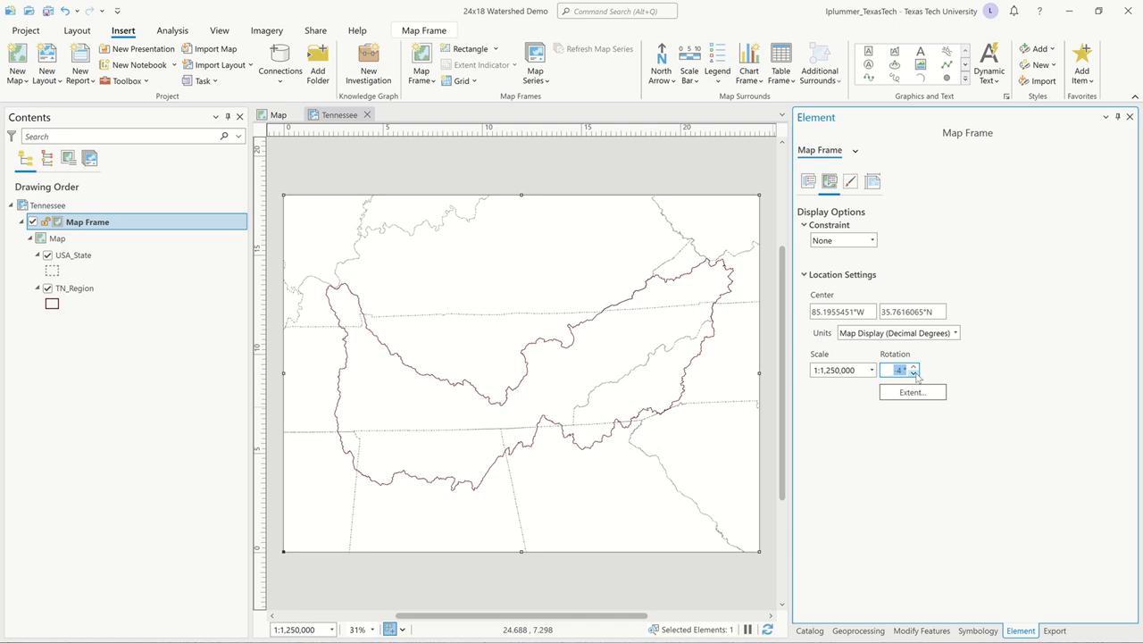
{"action": "left_click", "coordinate": [914, 369]}
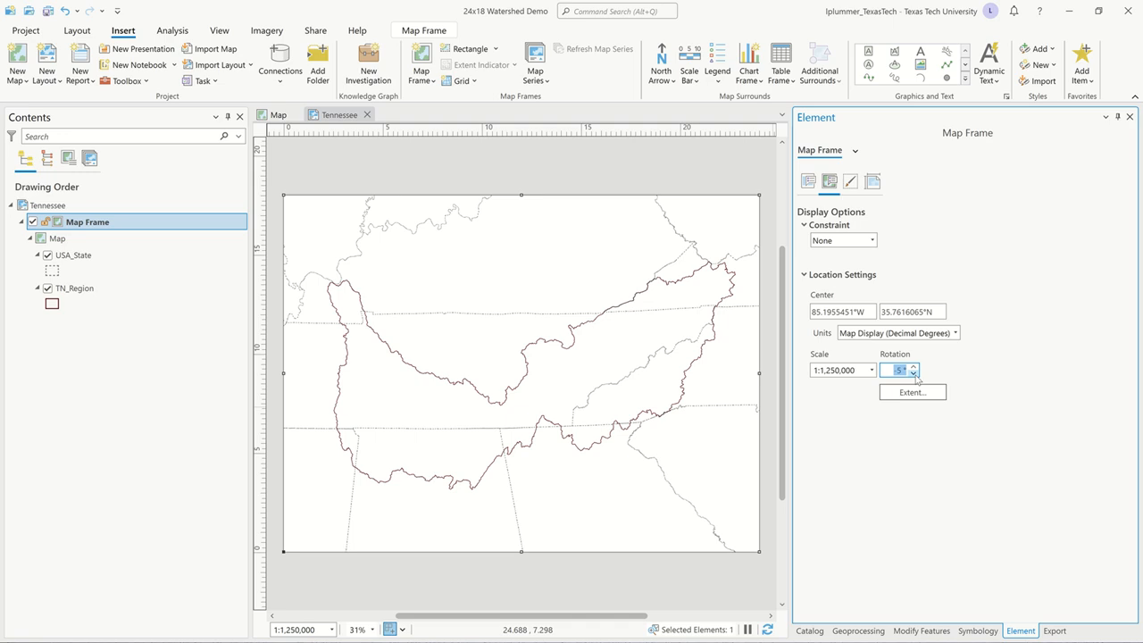
{"action": "type", "text": "0"}
{"action": "key", "text": "Tab"}
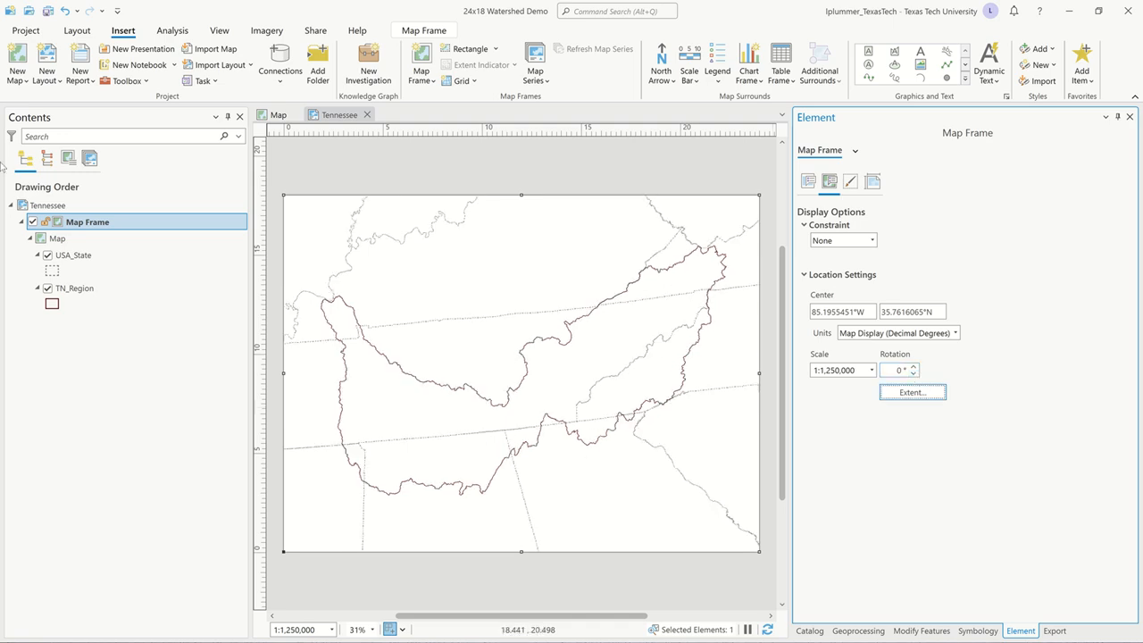
Open the map's coordinate system properties and expand the projected State Plane systems to NAD 1983 (2011) (Meters).
{"action": "double_click", "coordinate": [46, 239]}
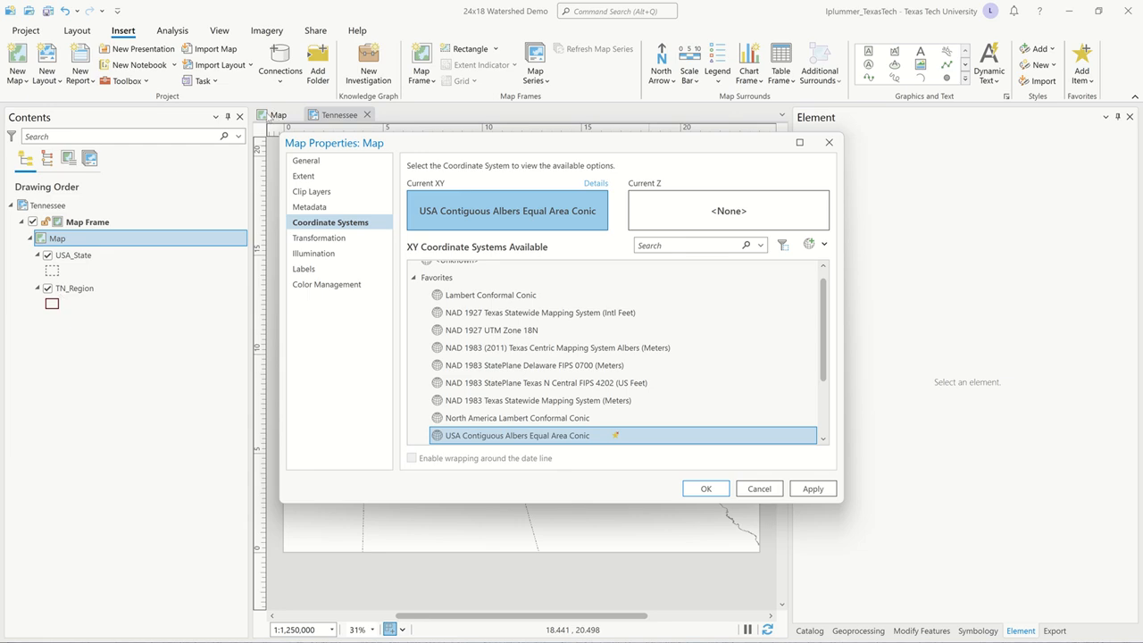
{"action": "left_click", "coordinate": [415, 278]}
{"action": "left_click", "coordinate": [416, 347]}
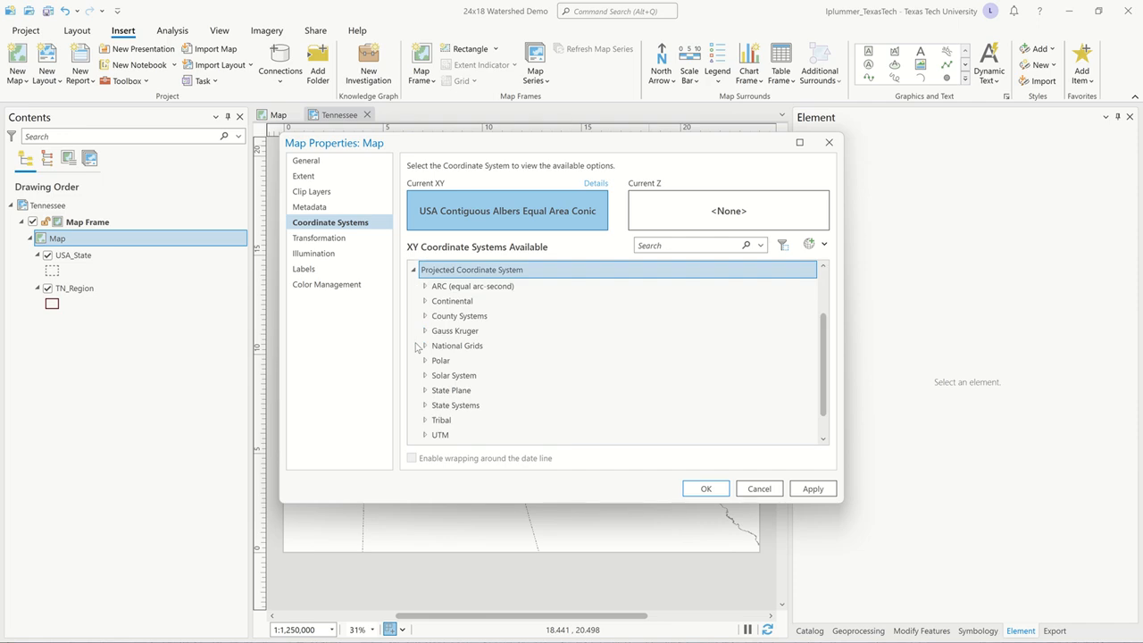
{"action": "left_click", "coordinate": [425, 391]}
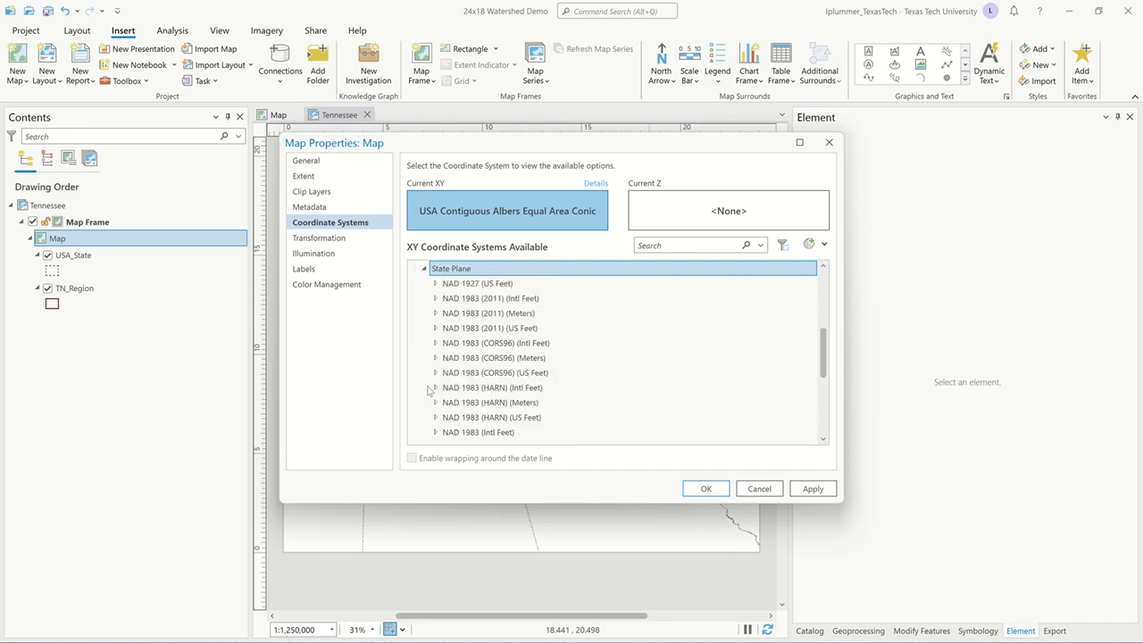
{"action": "left_click", "coordinate": [436, 313]}
Set the map's coordinate system to NAD 1983 (2011) StatePlane Tennessee FIPS 4100 (Meters) and apply it.
{"action": "scroll", "coordinate": [567, 362], "scroll_direction": "down", "scroll_amount": 6}
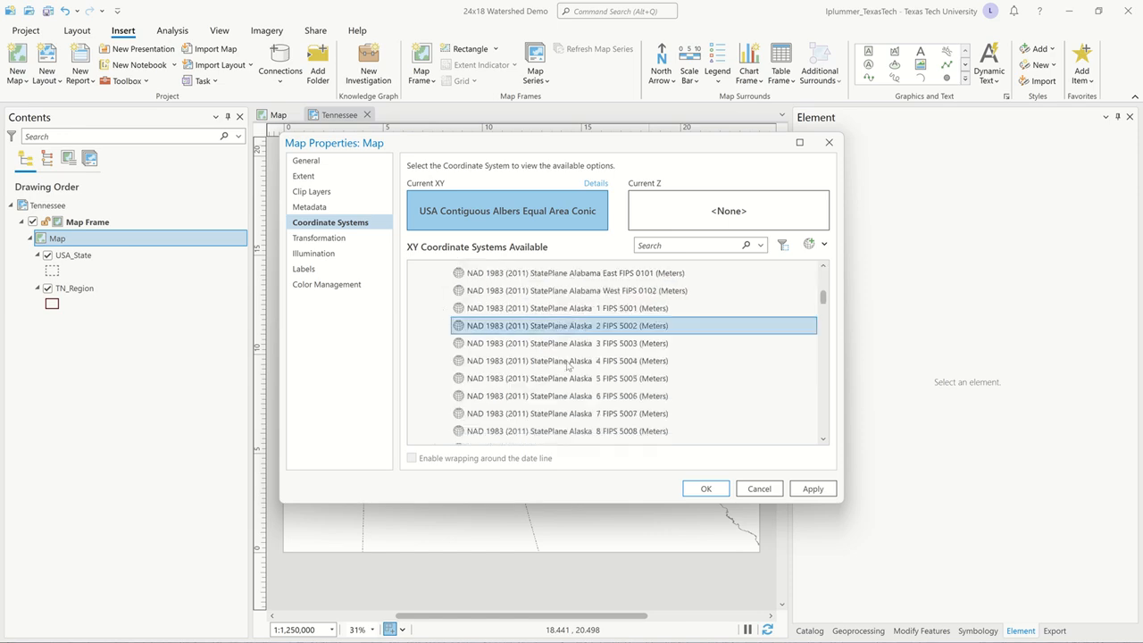
{"action": "scroll", "coordinate": [569, 357], "scroll_direction": "down", "scroll_amount": 10}
{"action": "scroll", "coordinate": [572, 347], "scroll_direction": "down", "scroll_amount": 6}
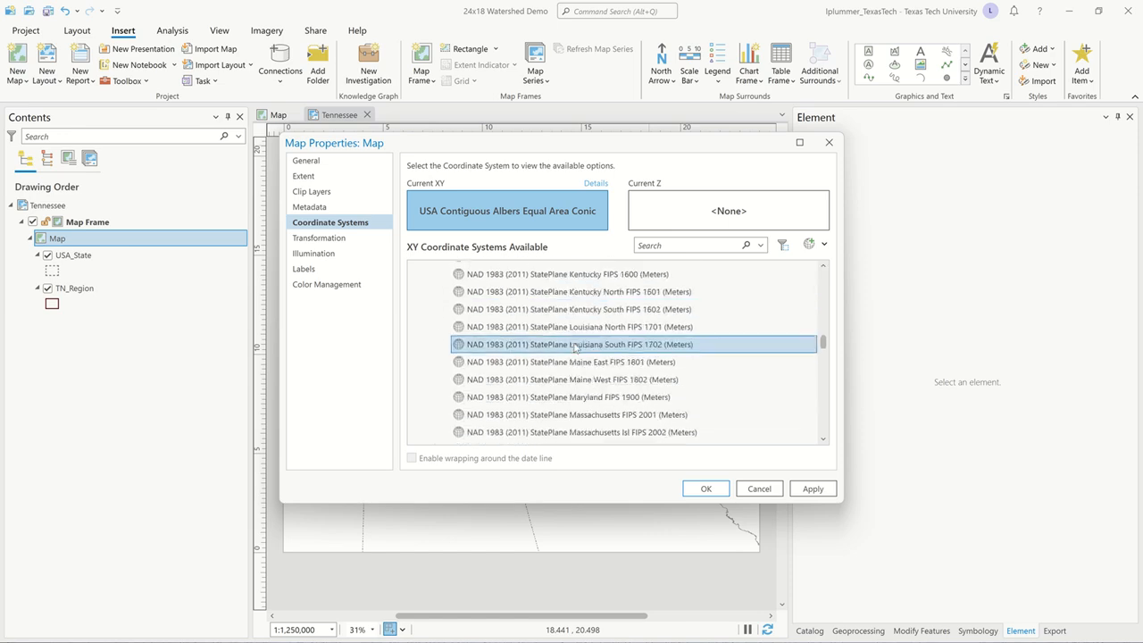
{"action": "scroll", "coordinate": [574, 347], "scroll_direction": "down", "scroll_amount": 5}
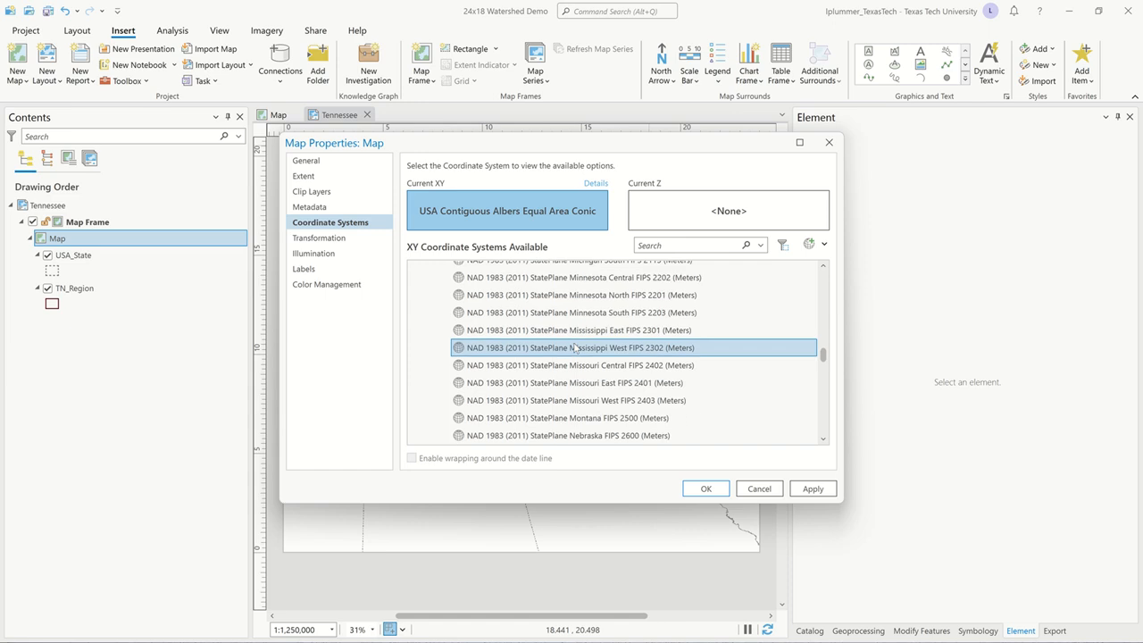
{"action": "scroll", "coordinate": [576, 349], "scroll_direction": "down", "scroll_amount": 3}
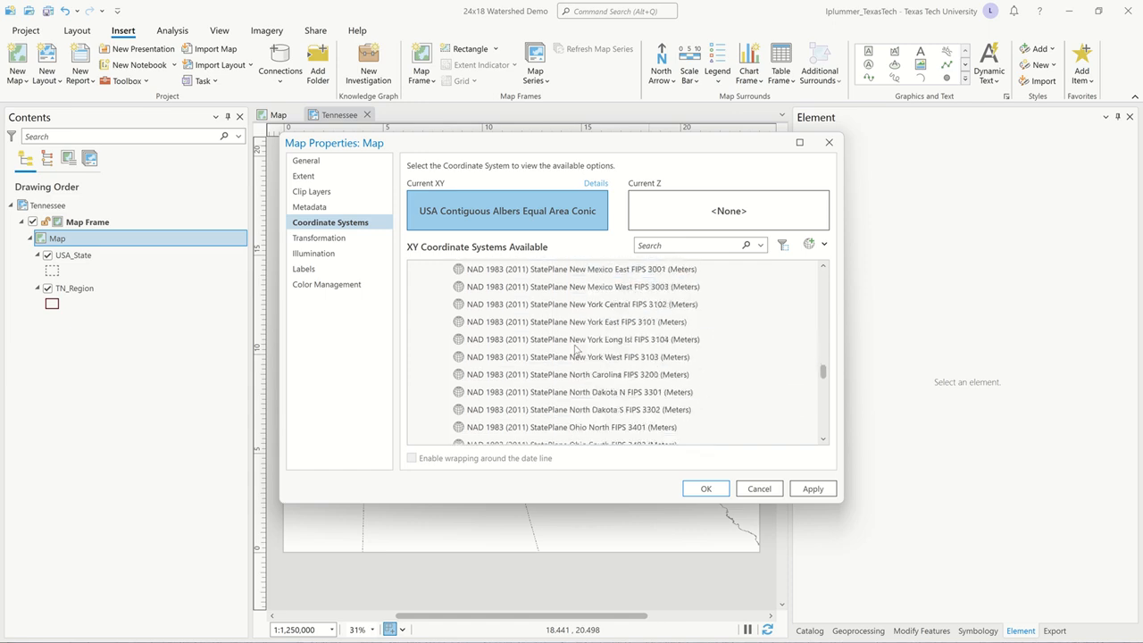
{"action": "scroll", "coordinate": [576, 349], "scroll_direction": "down", "scroll_amount": 3}
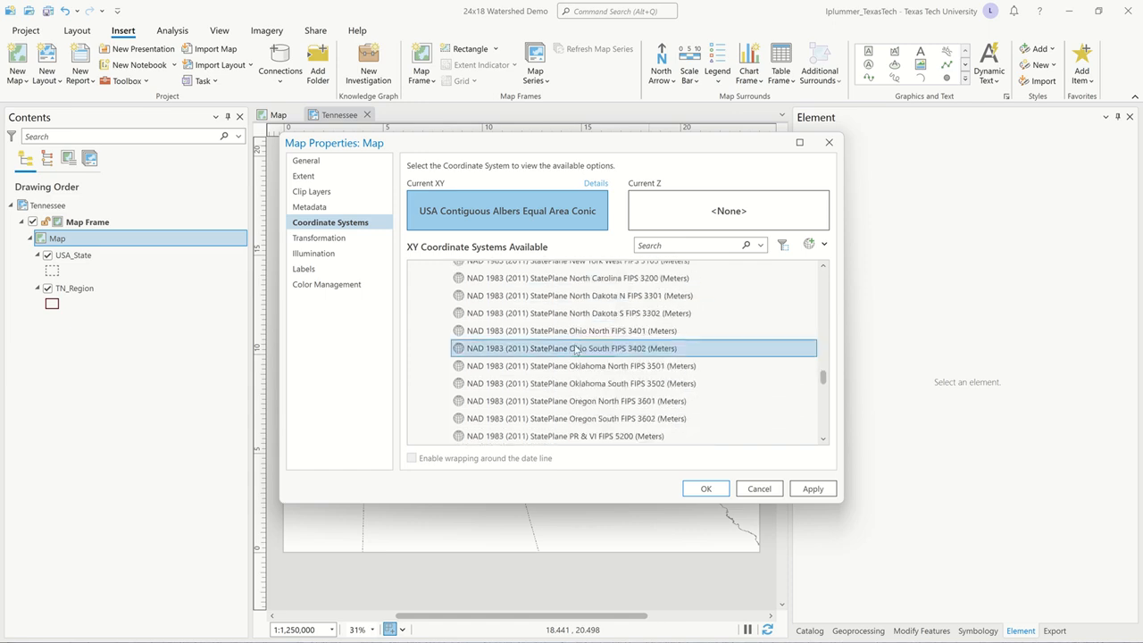
{"action": "scroll", "coordinate": [576, 349], "scroll_direction": "down", "scroll_amount": 2}
{"action": "scroll", "coordinate": [576, 349], "scroll_direction": "down", "scroll_amount": 2}
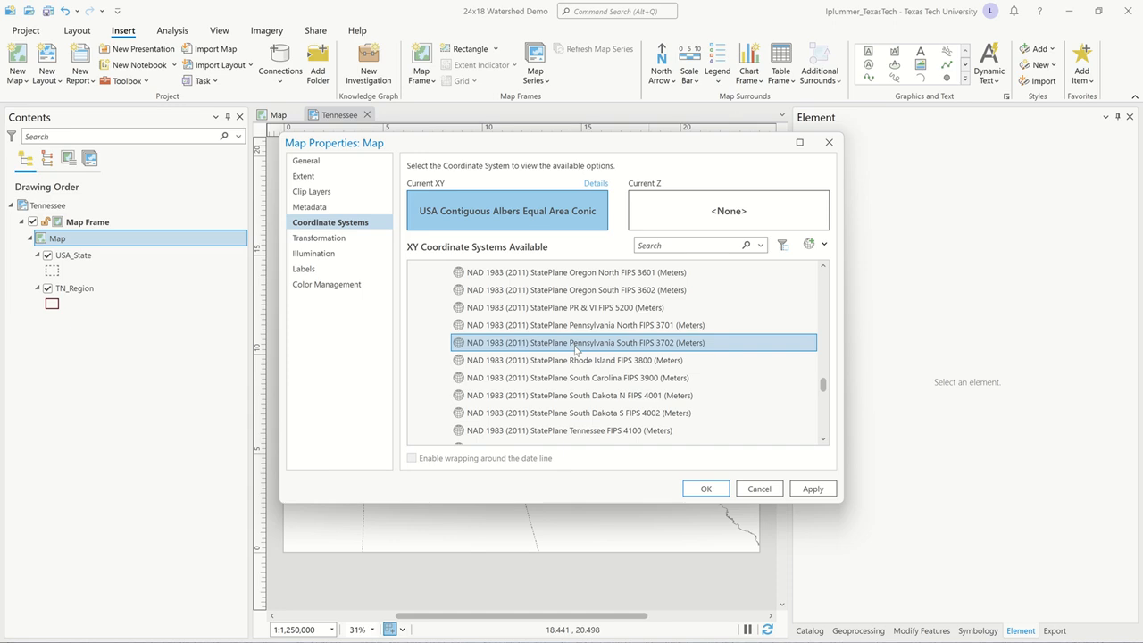
{"action": "scroll", "coordinate": [575, 349], "scroll_direction": "down", "scroll_amount": 2}
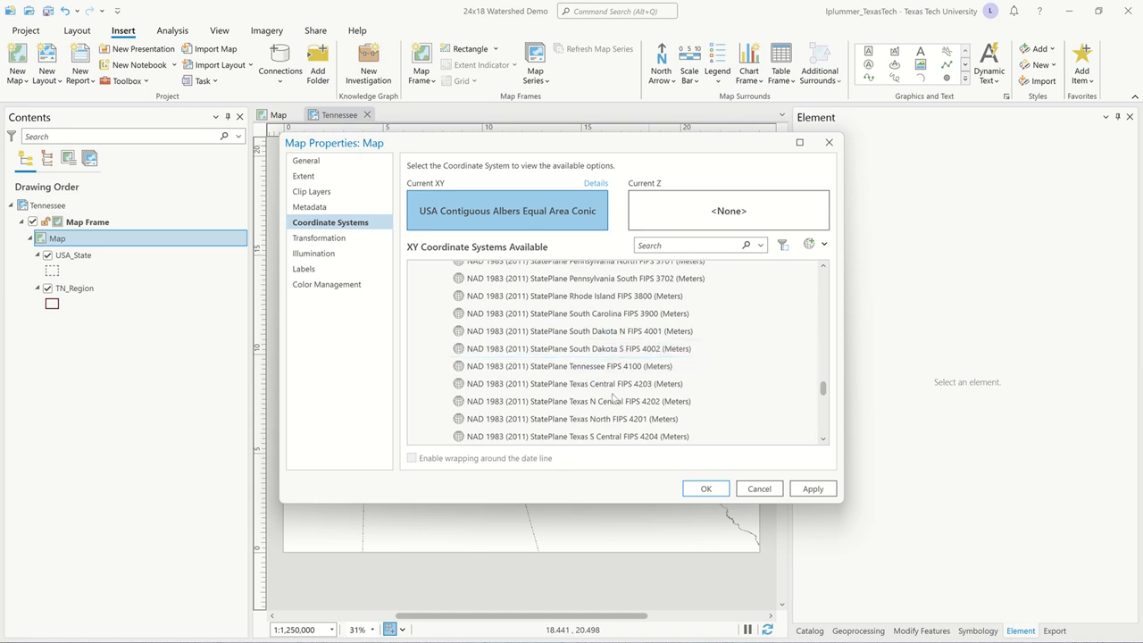
{"action": "scroll", "coordinate": [612, 399], "scroll_direction": "down", "scroll_amount": 2}
{"action": "scroll", "coordinate": [613, 399], "scroll_direction": "up", "scroll_amount": 2}
{"action": "left_click", "coordinate": [574, 384]}
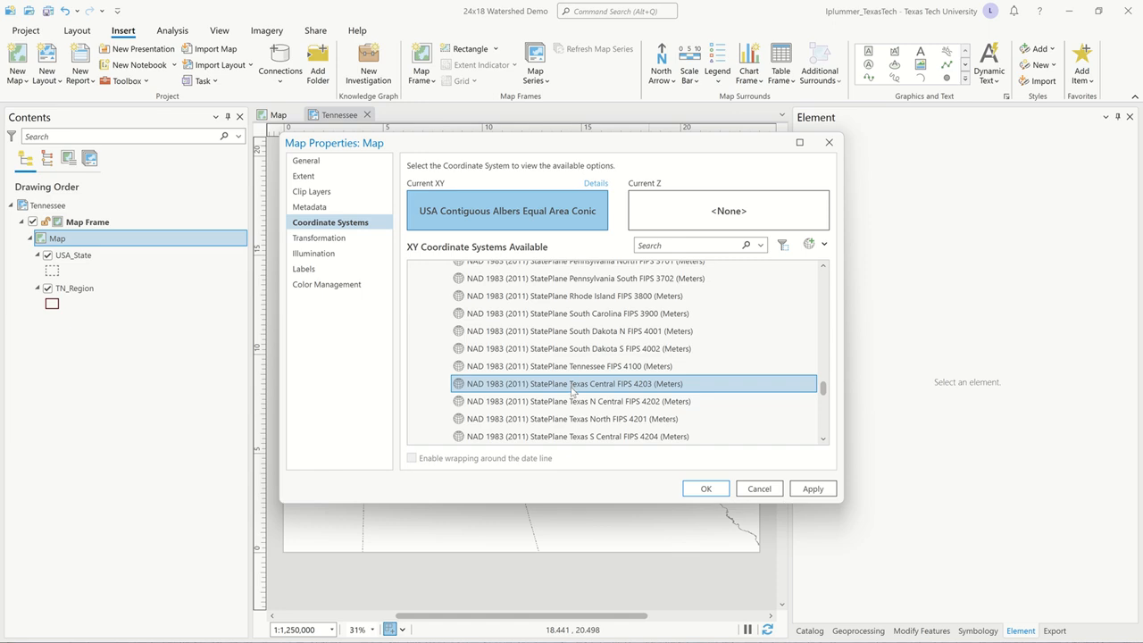
{"action": "left_click", "coordinate": [587, 371]}
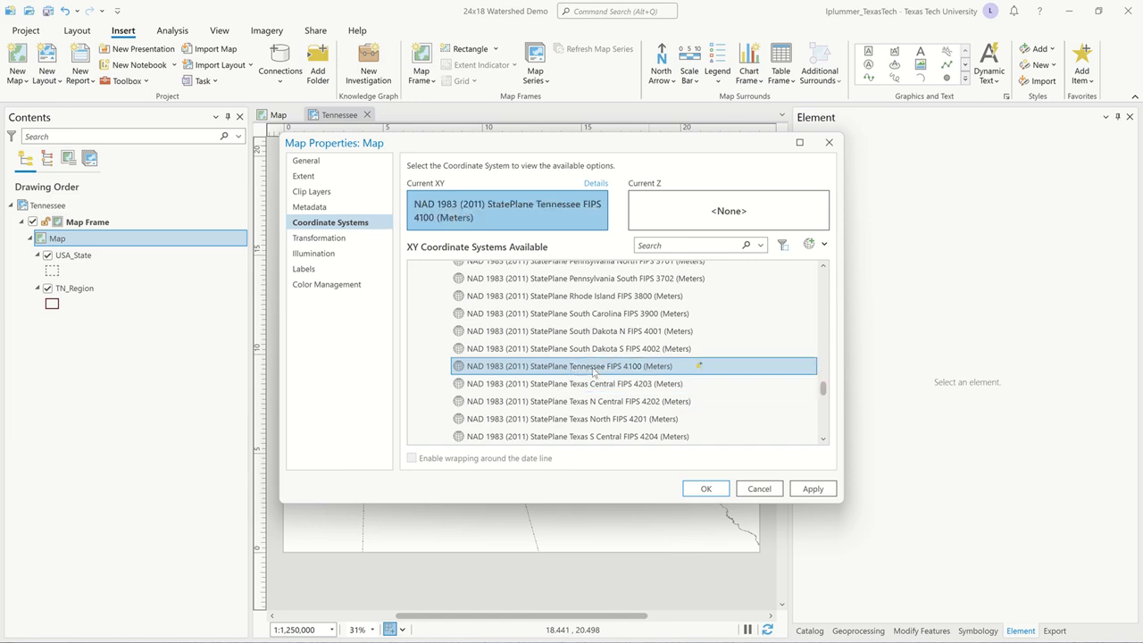
{"action": "left_click", "coordinate": [715, 491]}
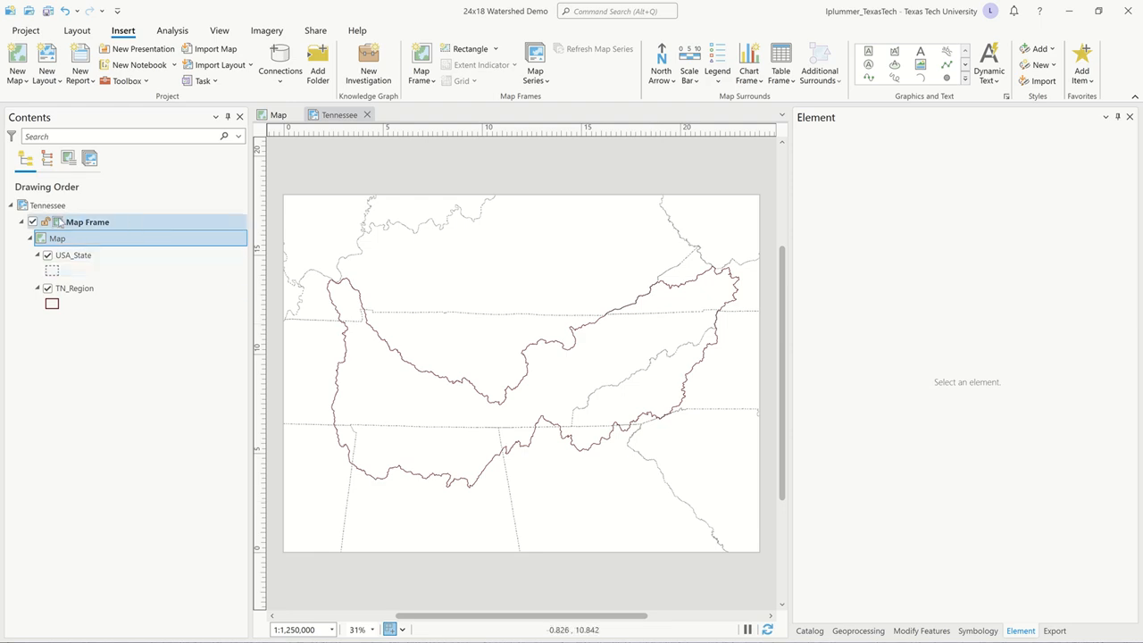
Set the map frame's display constraint to Fixed center and scale, and save the project.
{"action": "left_click", "coordinate": [59, 228]}
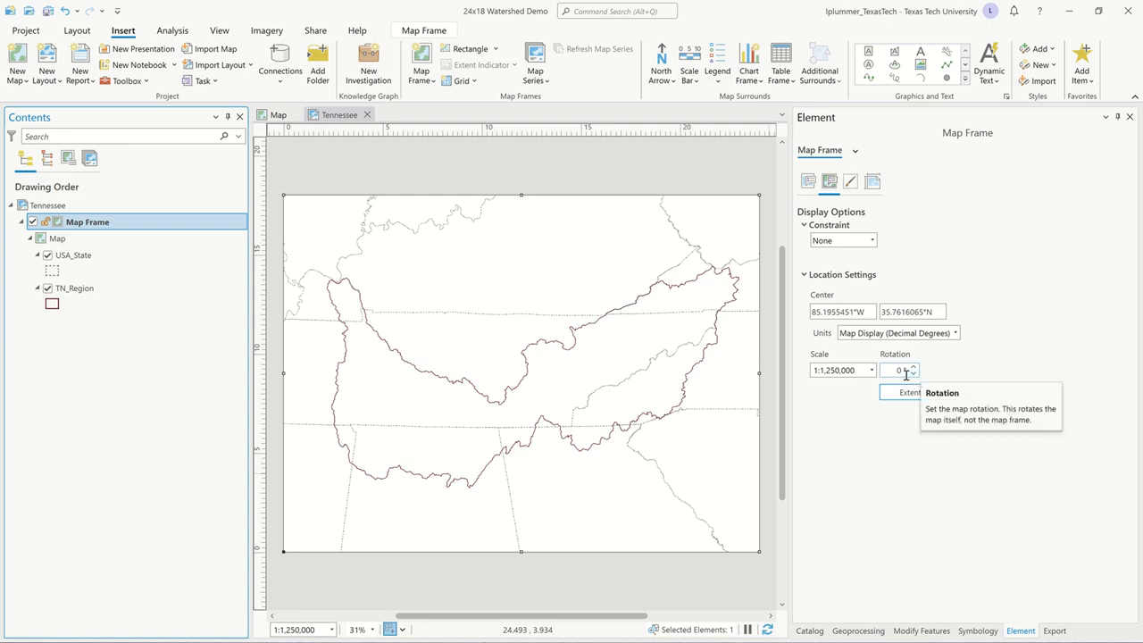
{"action": "left_click", "coordinate": [872, 241]}
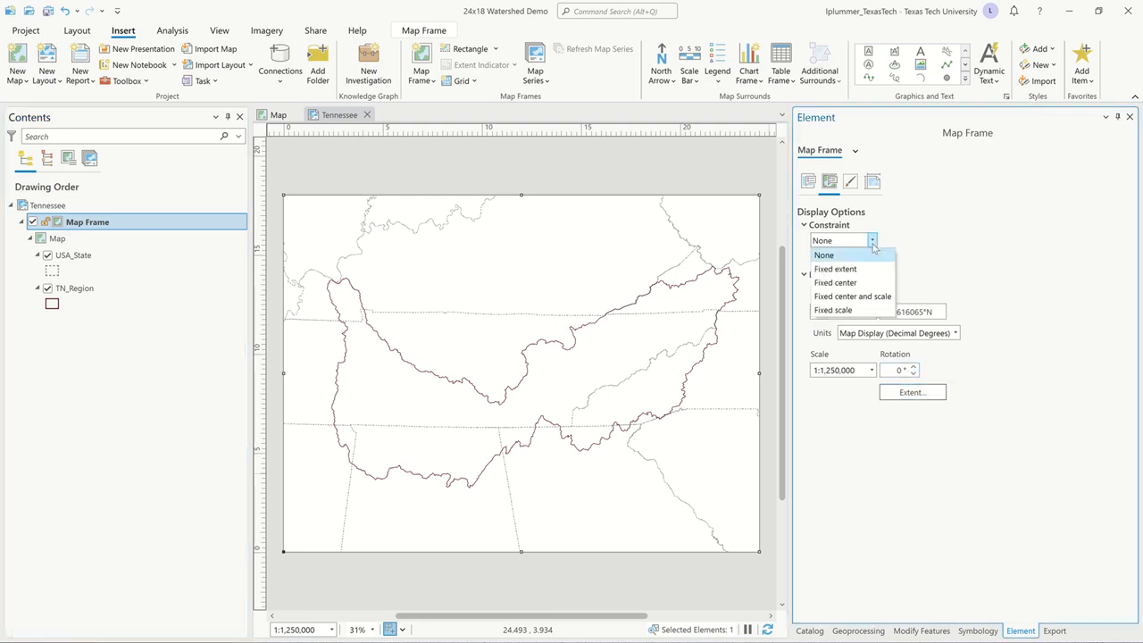
{"action": "left_click", "coordinate": [866, 296]}
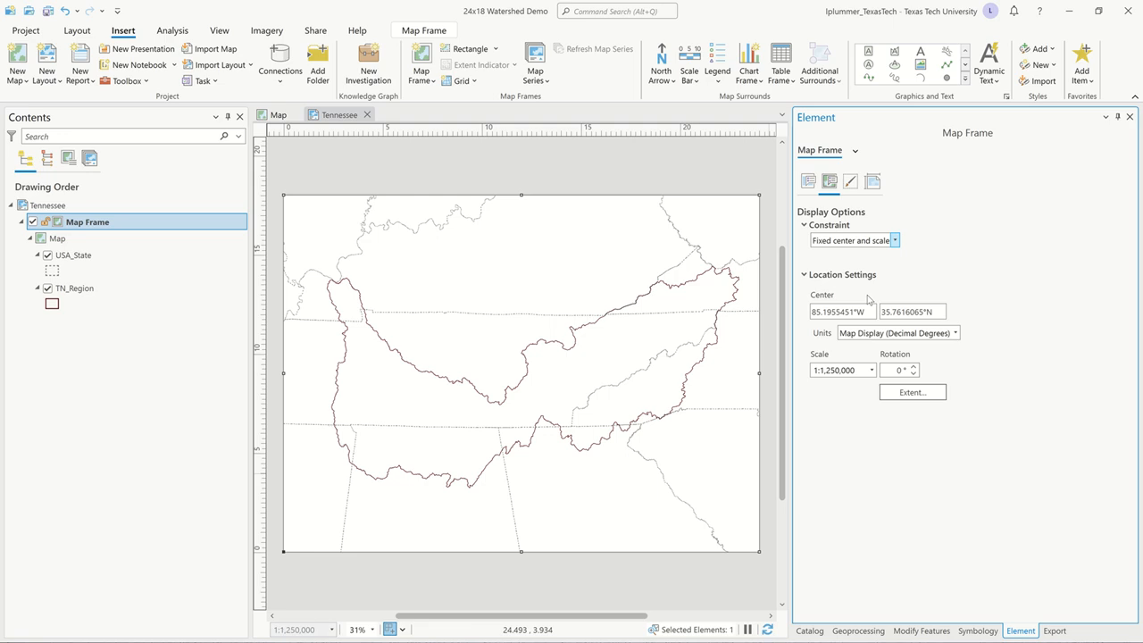
{"action": "left_click", "coordinate": [700, 168]}
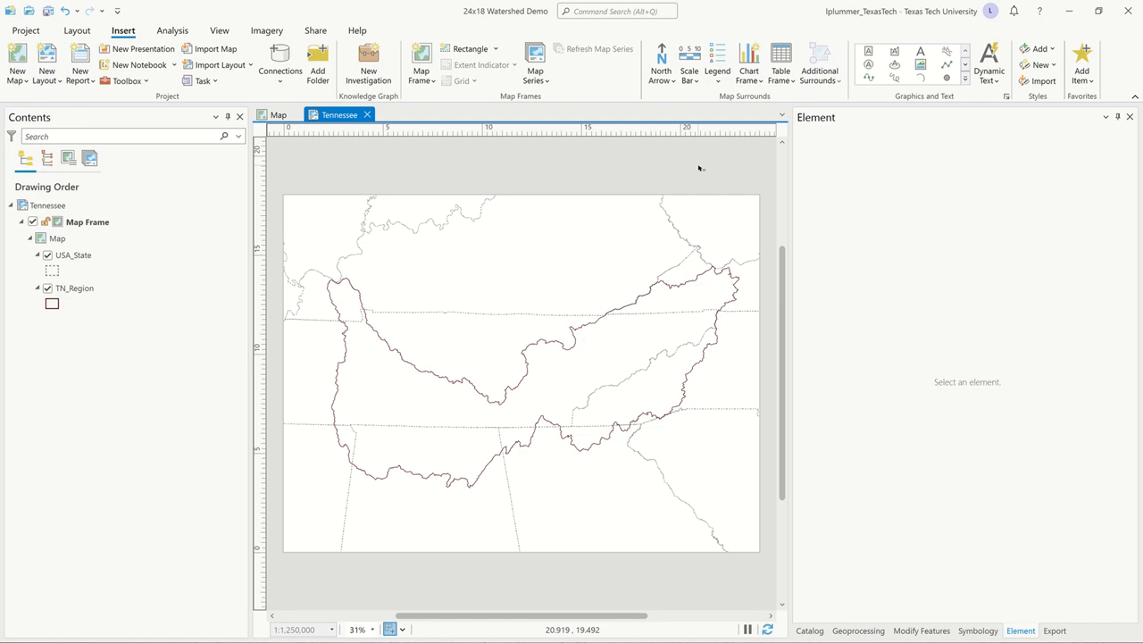
{"action": "key", "text": "ctrl+s"}
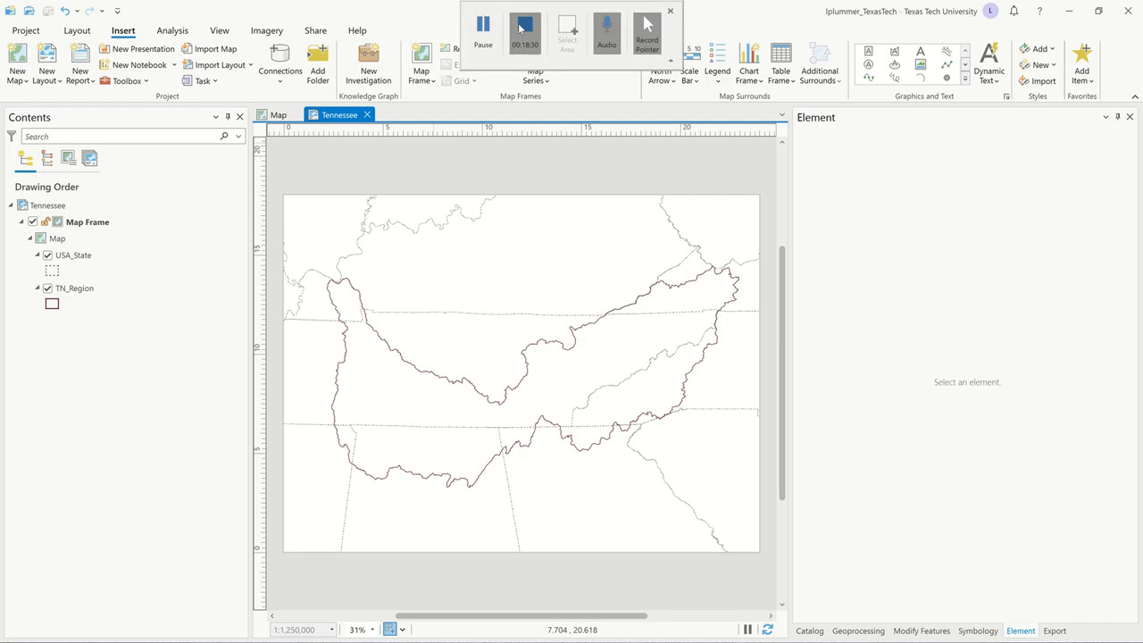
{"action": "left_click", "coordinate": [488, 29]}
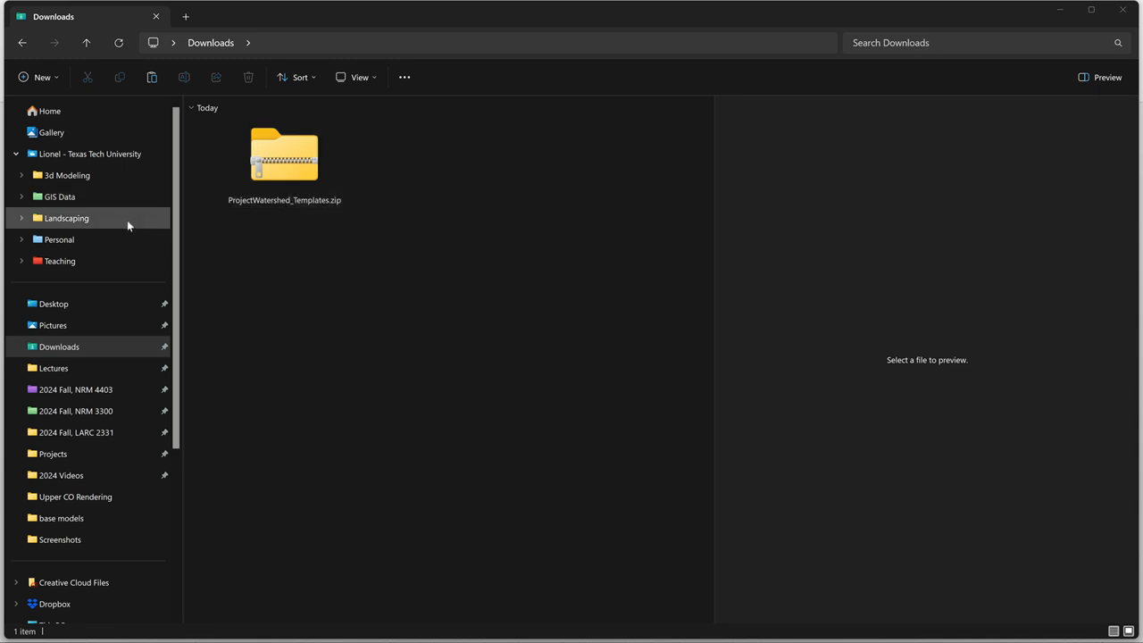
In File Explorer, open the 24x18 Watershed Demo project folder inside 2024 Fall, LARC 2331.
{"action": "left_click", "coordinate": [103, 438]}
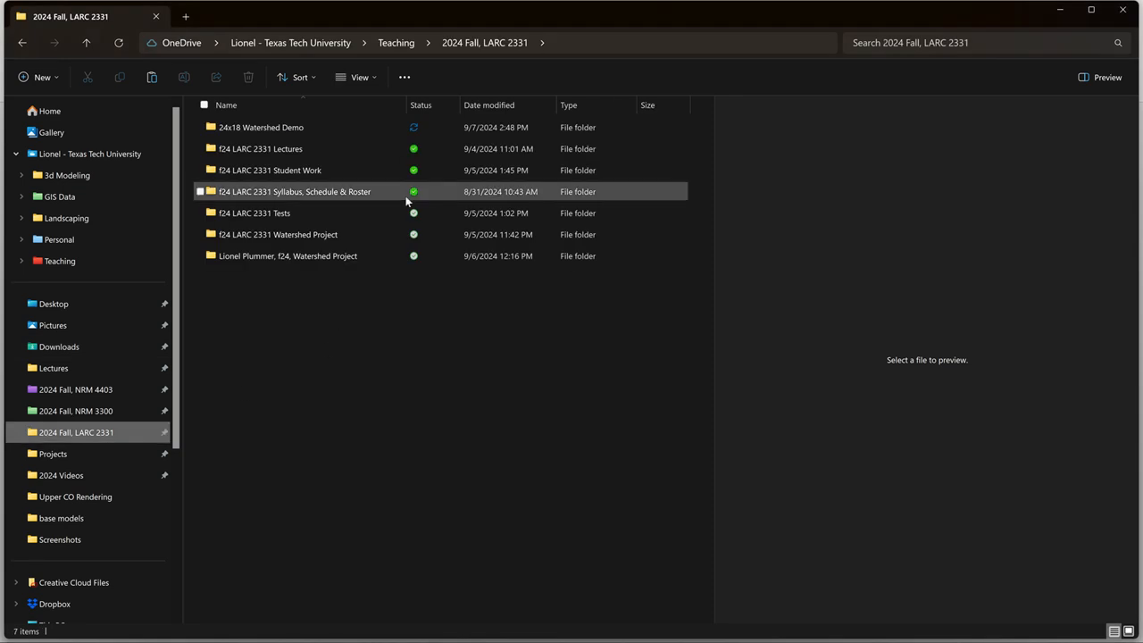
{"action": "mouse_move", "coordinate": [362, 210]}
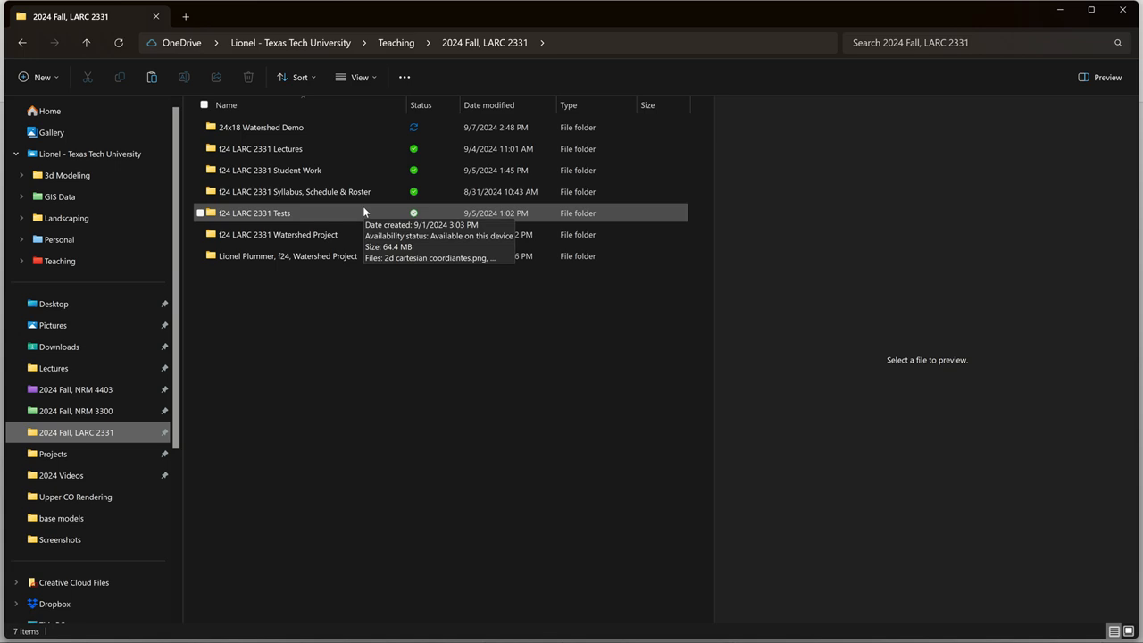
{"action": "double_click", "coordinate": [332, 128]}
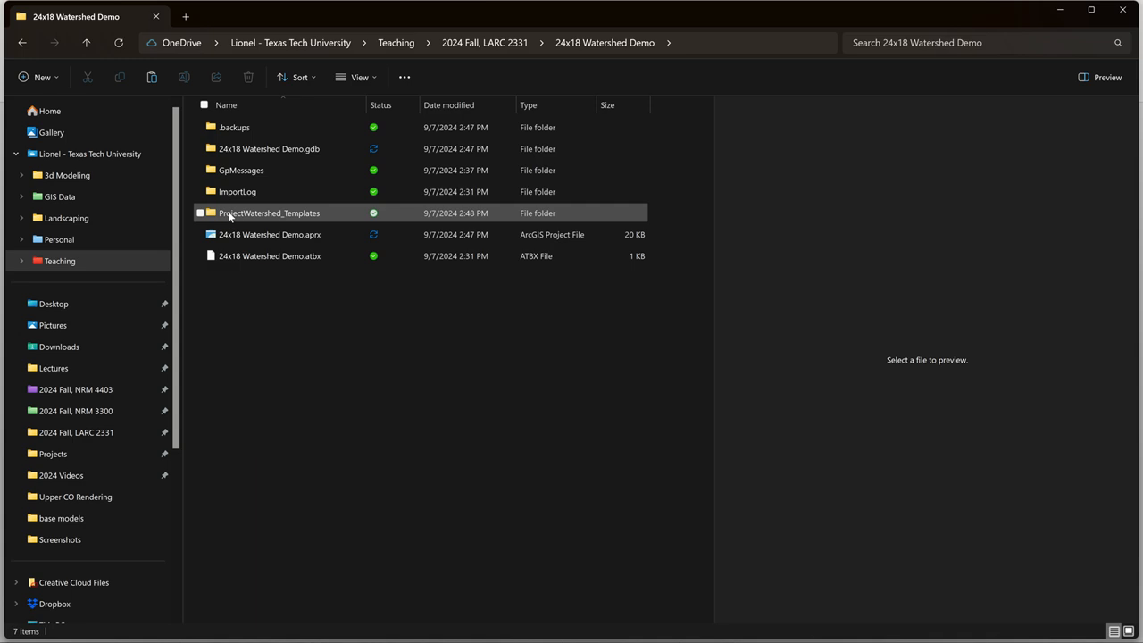
Rename the ProjectWatershed_Templates folder as TN Rendering.
{"action": "mouse_move", "coordinate": [242, 217]}
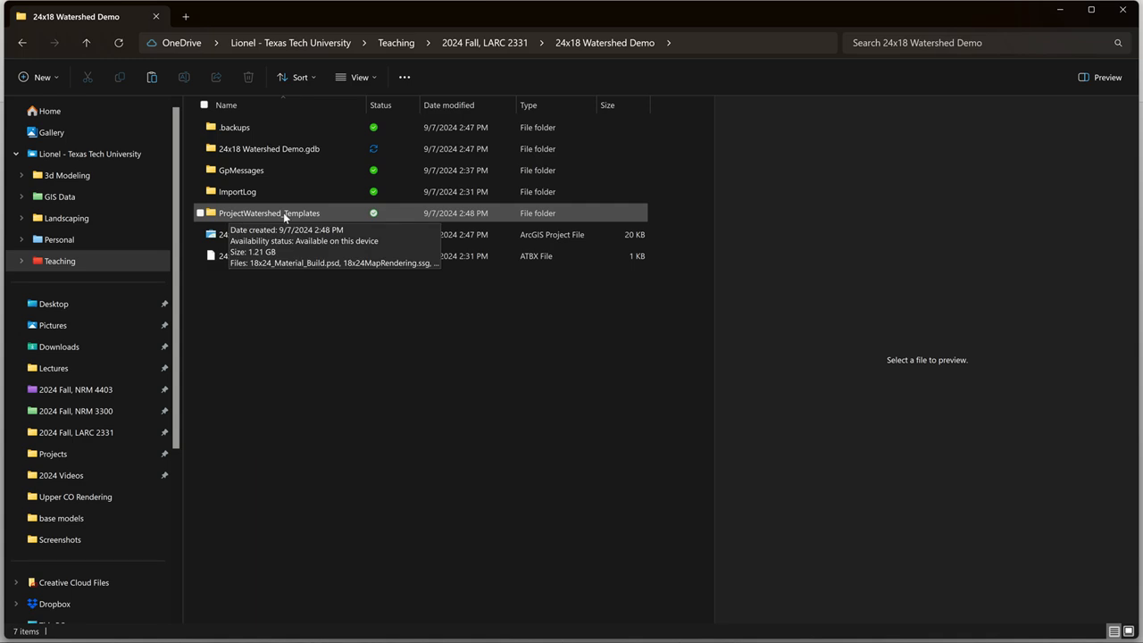
{"action": "left_click", "coordinate": [283, 213]}
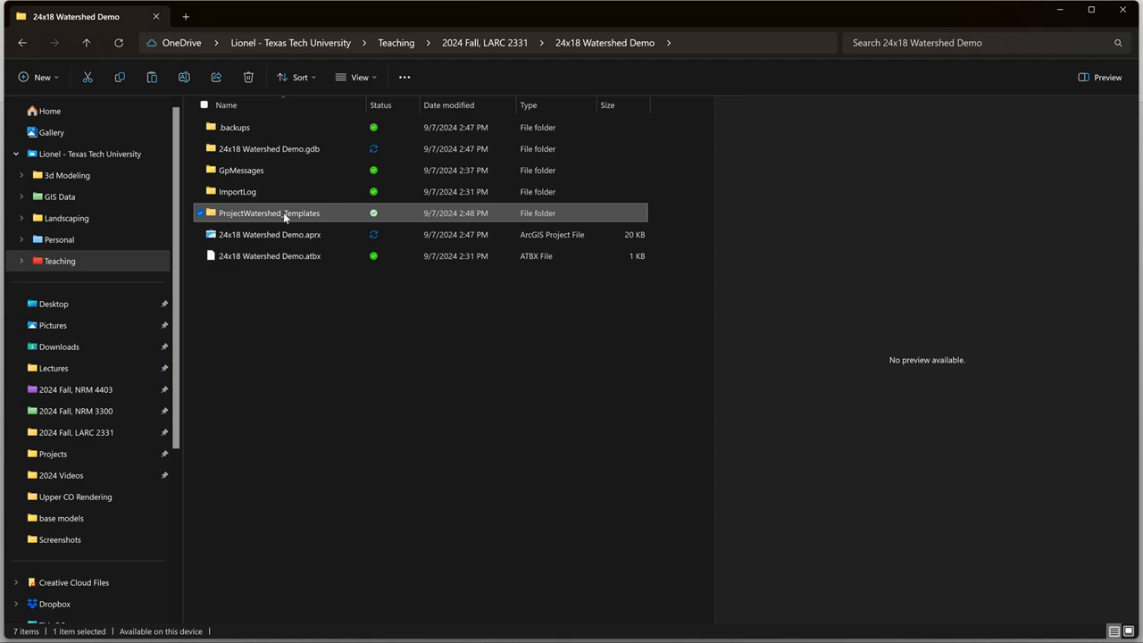
{"action": "left_click", "coordinate": [283, 213]}
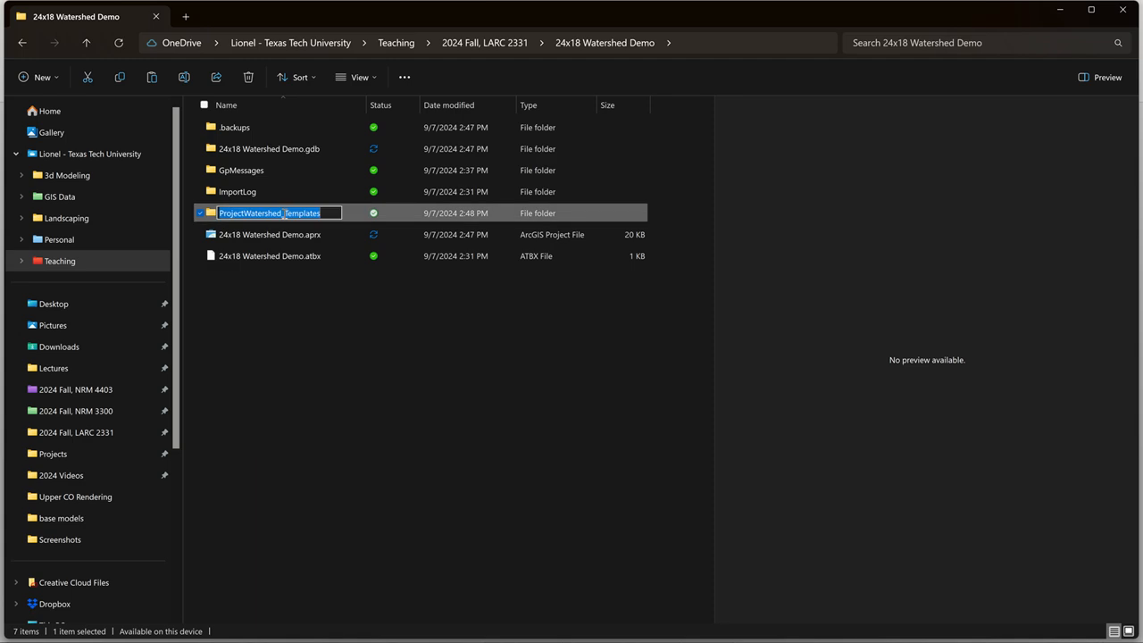
{"action": "key", "text": "BackSpace"}
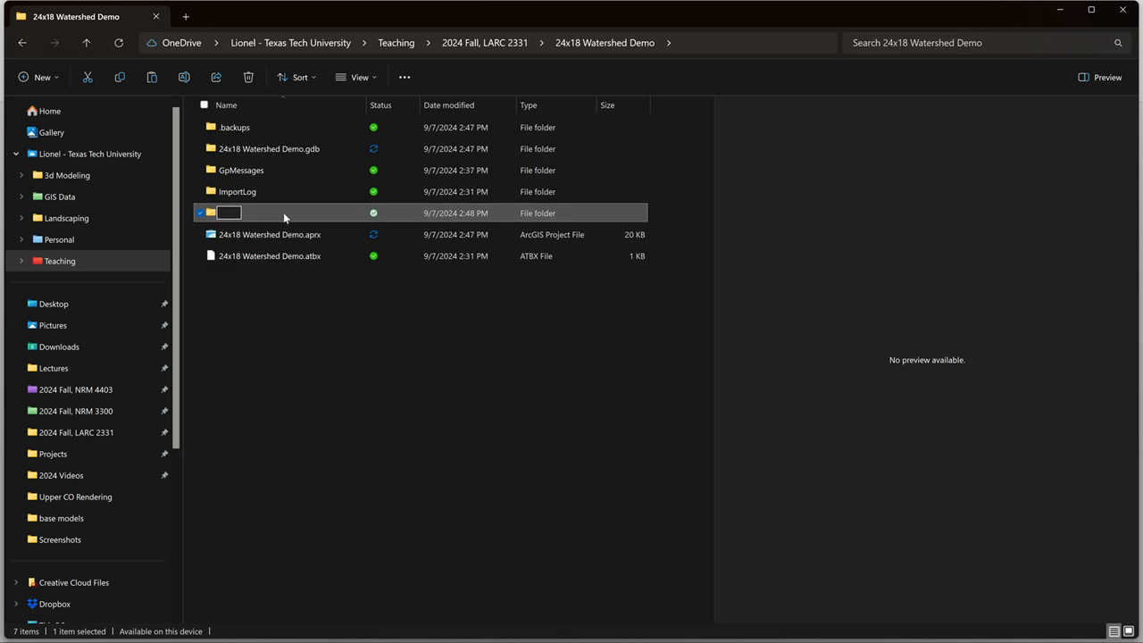
{"action": "type", "text": "TN Rendering"}
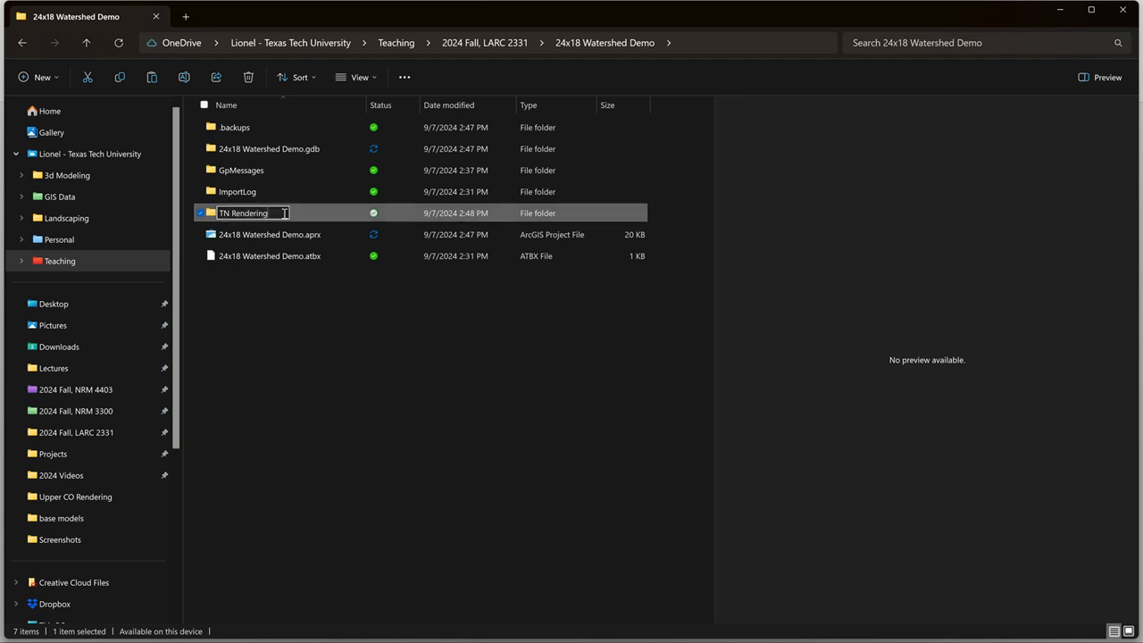
{"action": "key", "text": "Return"}
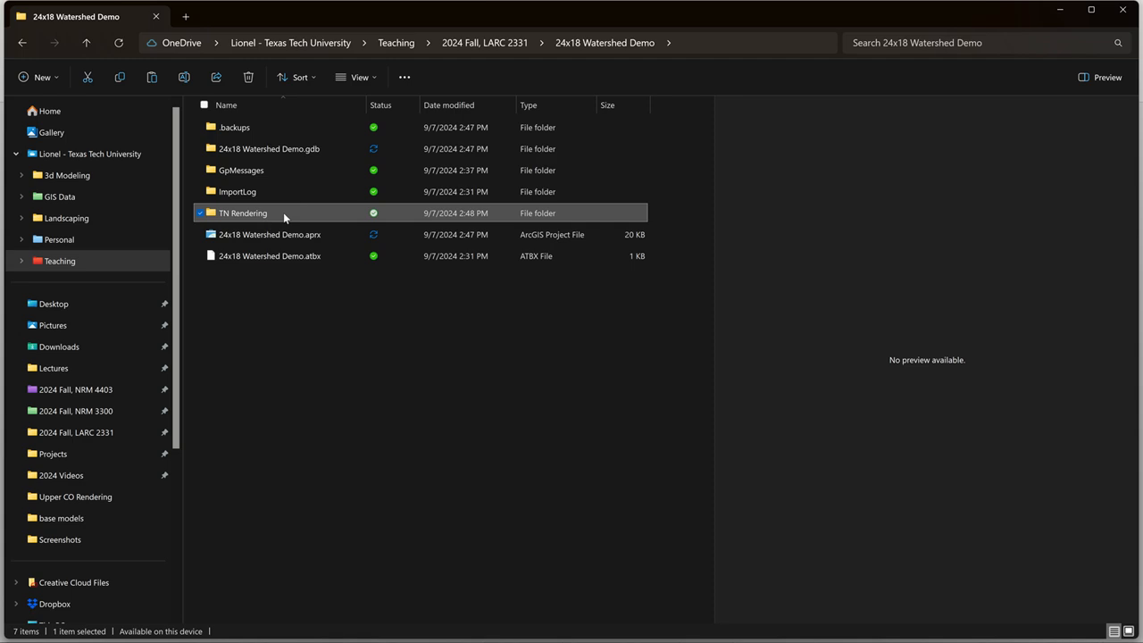
In the TN Rendering folder, delete the 18x24 and 24x24 template files and both 24x18MapModel files (.fbx and .obj).
{"action": "double_click", "coordinate": [283, 212]}
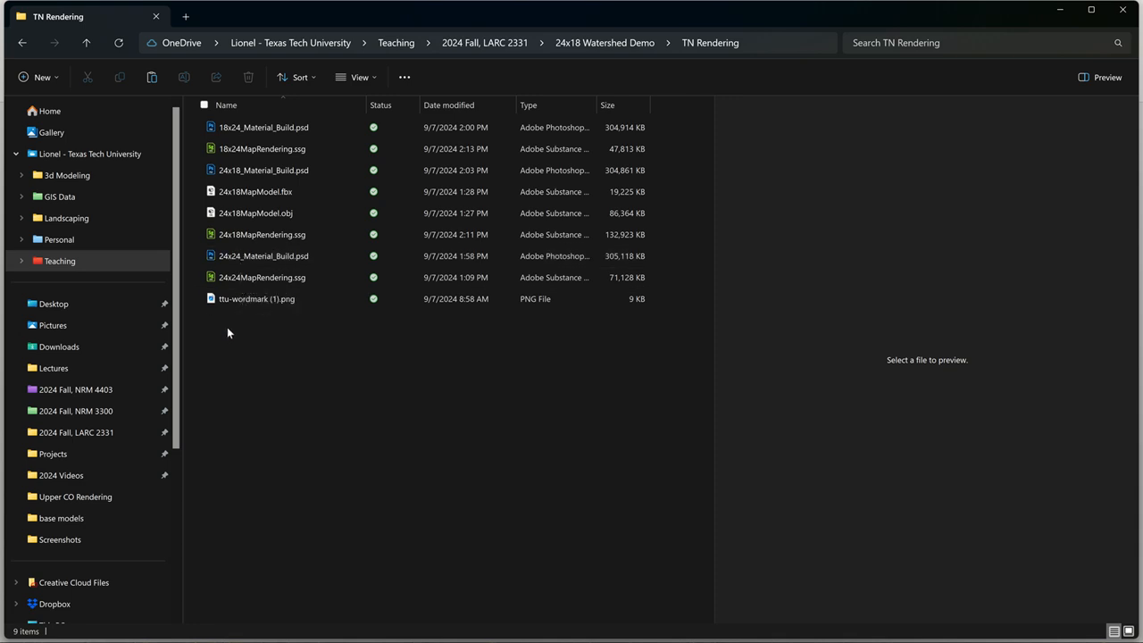
{"action": "left_click", "coordinate": [261, 277]}
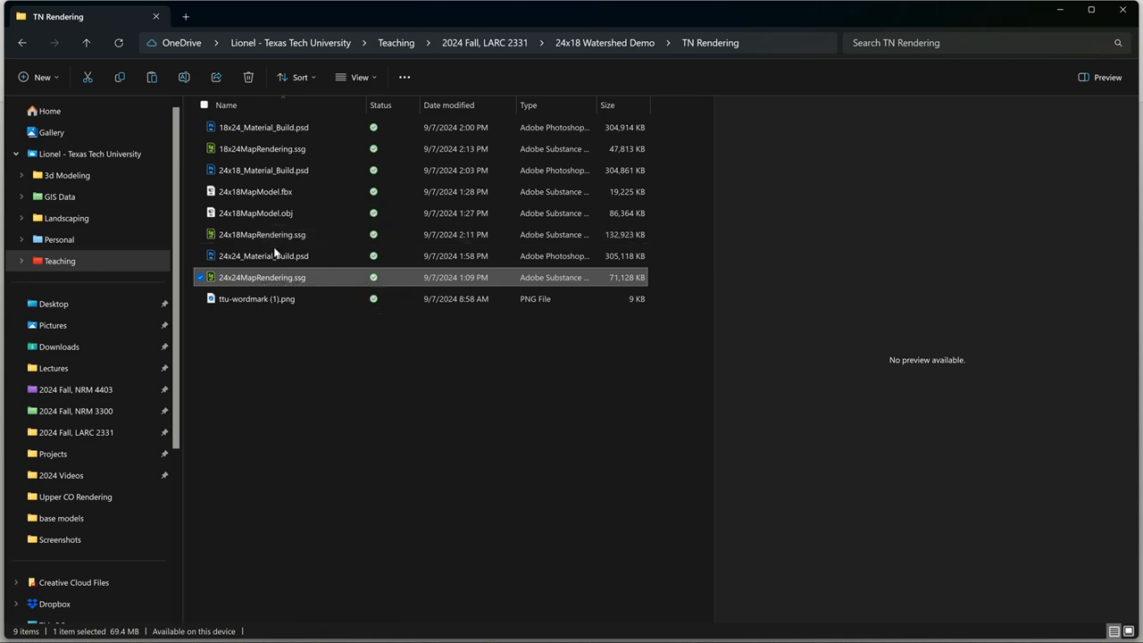
{"action": "left_click", "coordinate": [275, 254], "text": "ctrl"}
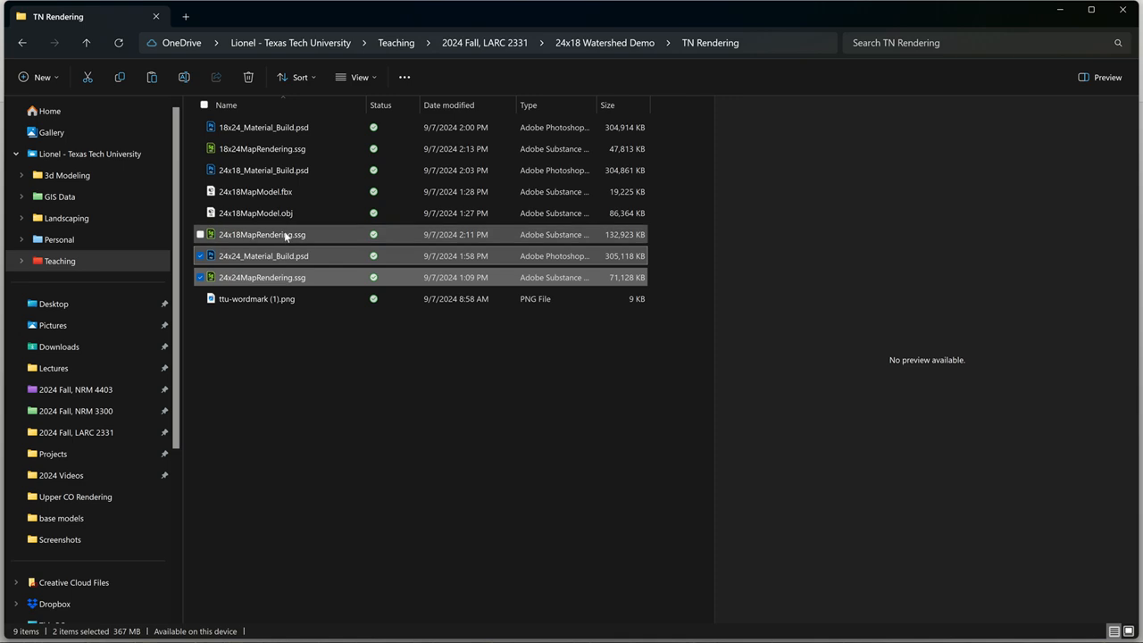
{"action": "left_click", "coordinate": [287, 215], "text": "ctrl"}
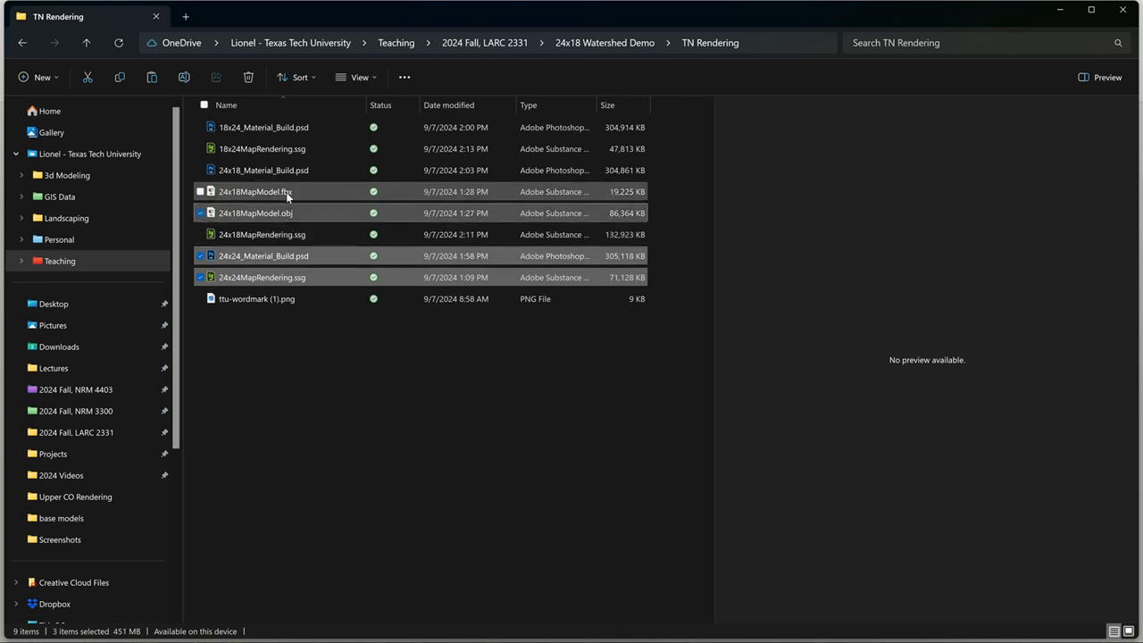
{"action": "left_click", "coordinate": [287, 194], "text": "ctrl"}
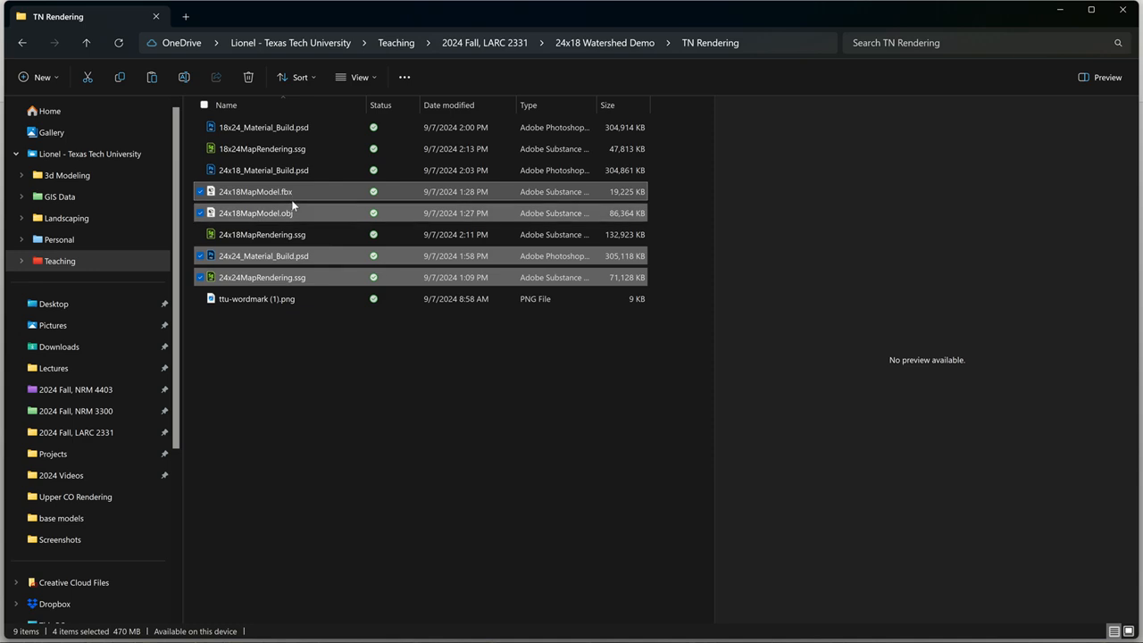
{"action": "left_click", "coordinate": [301, 149], "text": "ctrl"}
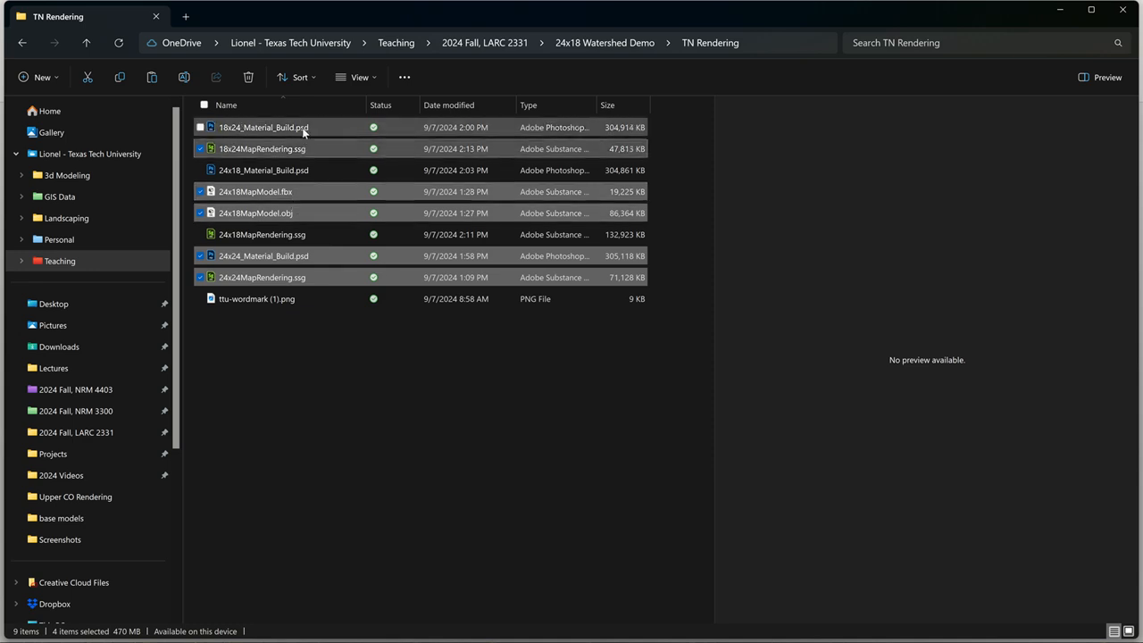
{"action": "left_click", "coordinate": [303, 129], "text": "ctrl"}
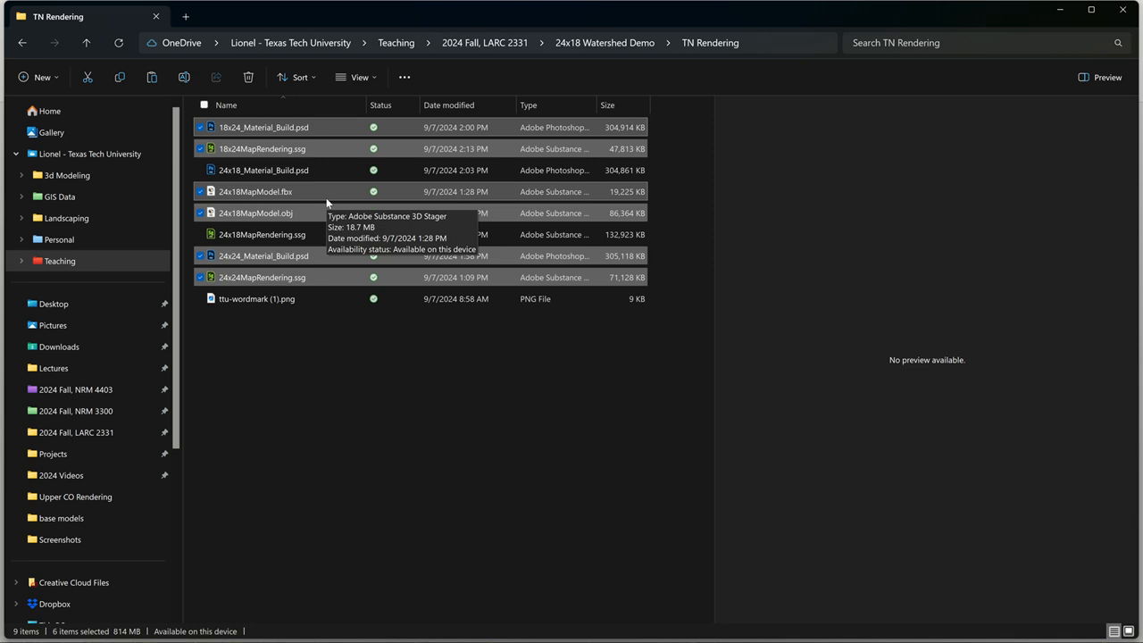
{"action": "key", "text": "Delete"}
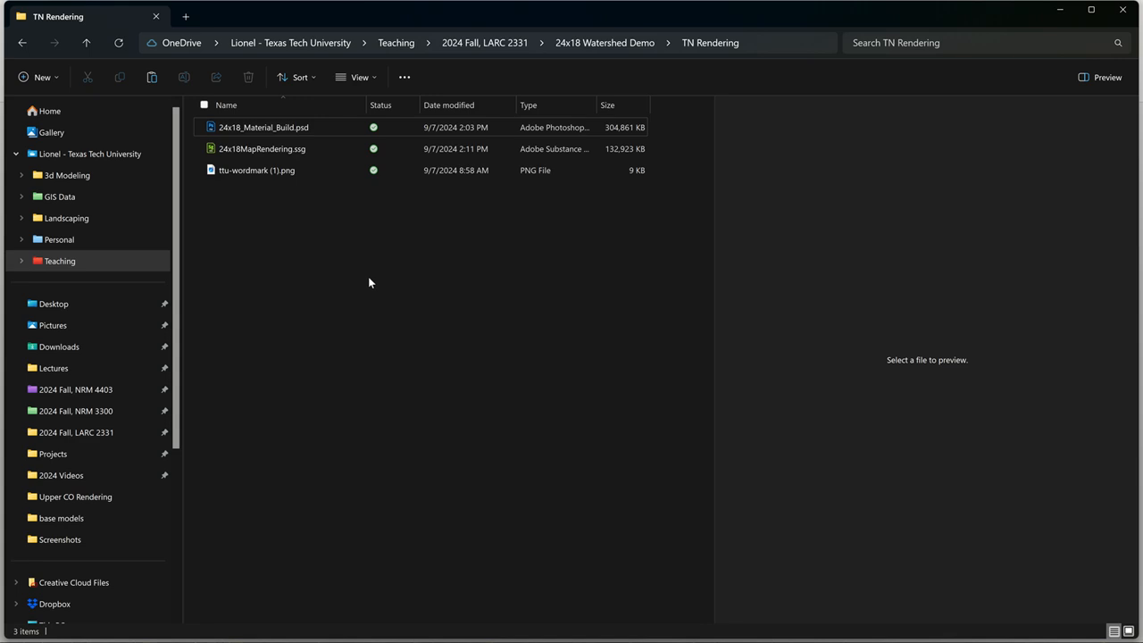
Back in ArcGIS Pro, hide the USA_State layer and set up a layout export with the layout background removed.
{"action": "left_click", "coordinate": [1061, 11]}
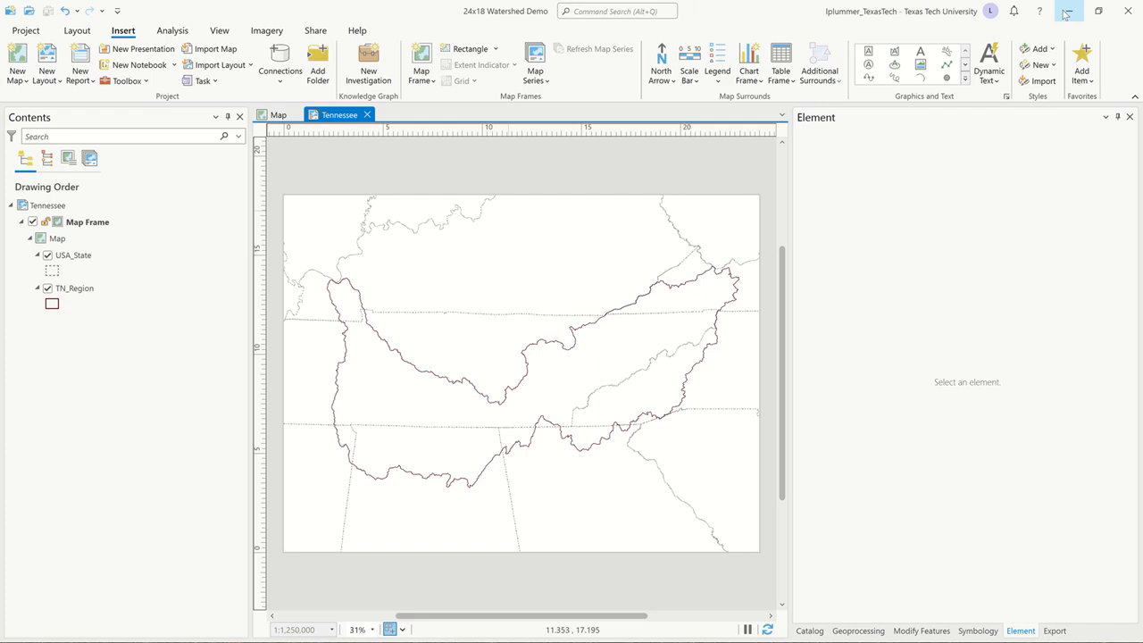
{"action": "left_click", "coordinate": [48, 255]}
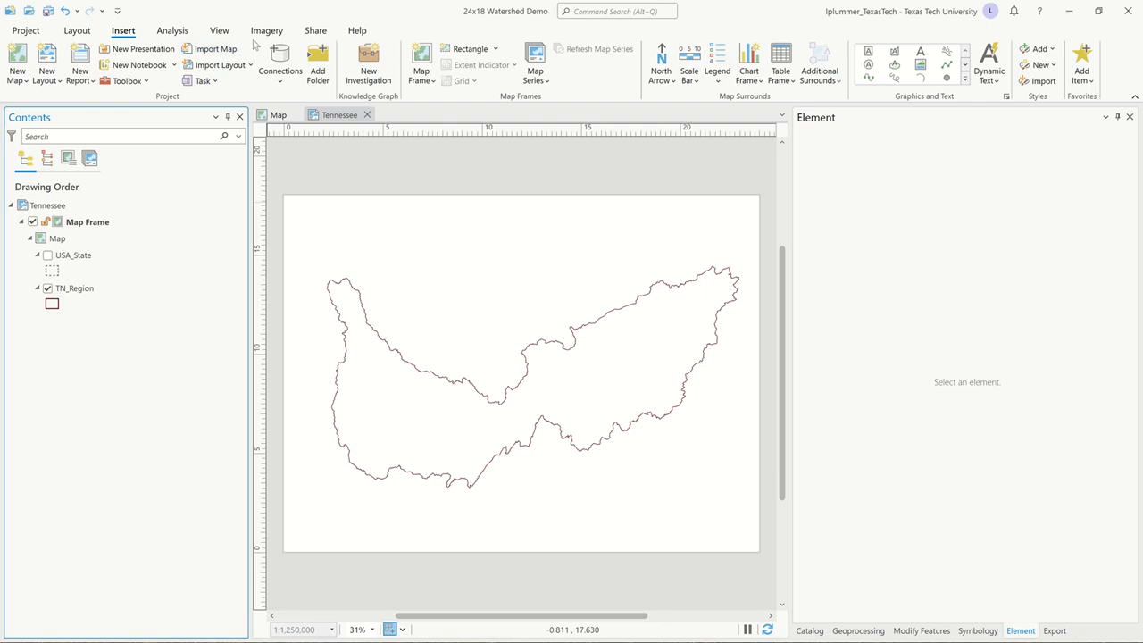
{"action": "left_click", "coordinate": [310, 36]}
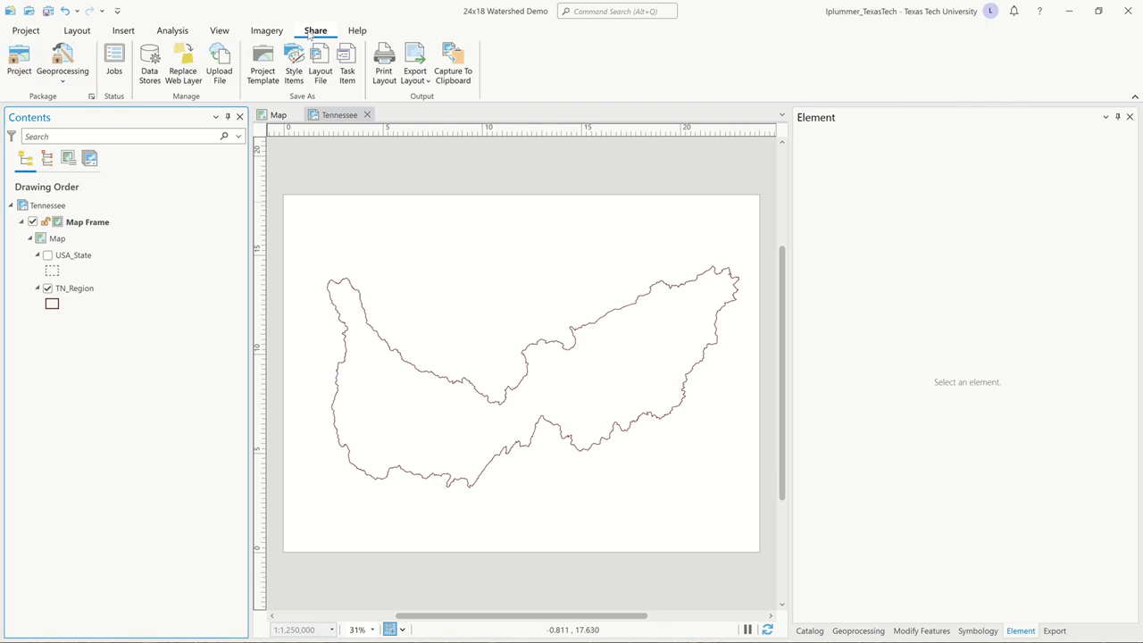
{"action": "left_click", "coordinate": [415, 57]}
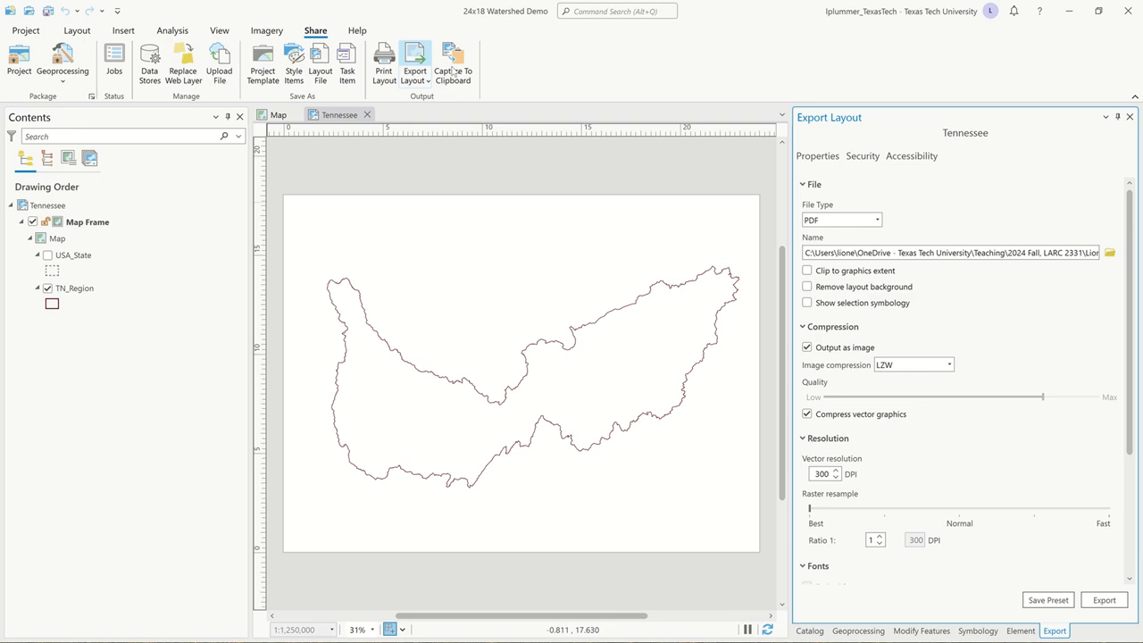
{"action": "left_click", "coordinate": [807, 287]}
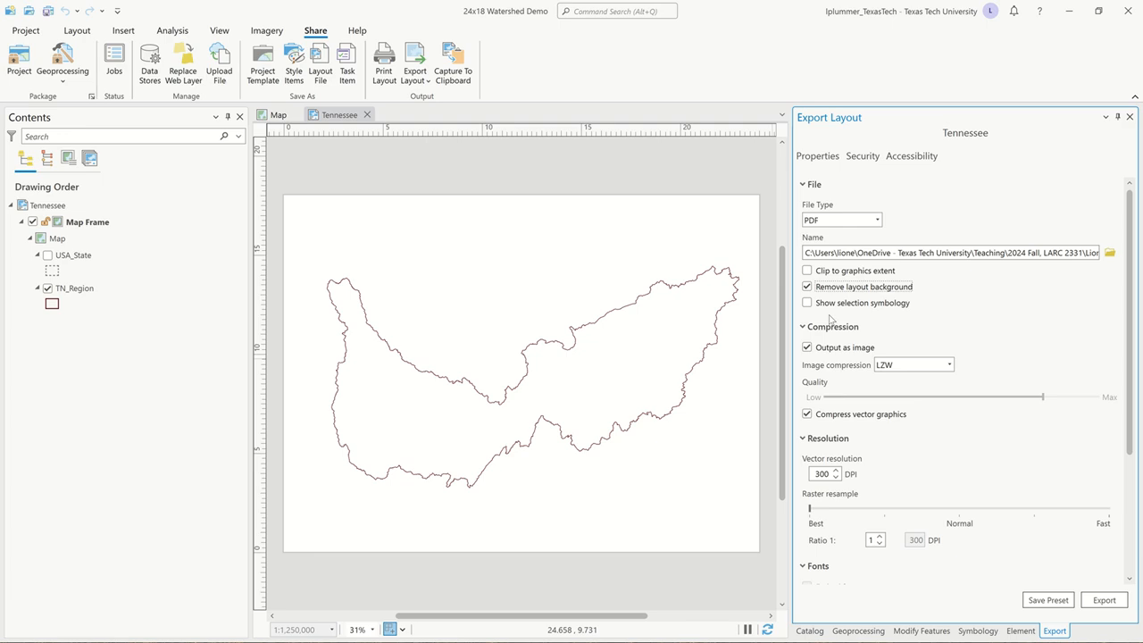
Choose the TN Rendering folder inside the 24x18 Watershed Demo project folder as the export destination.
{"action": "left_click", "coordinate": [1110, 254]}
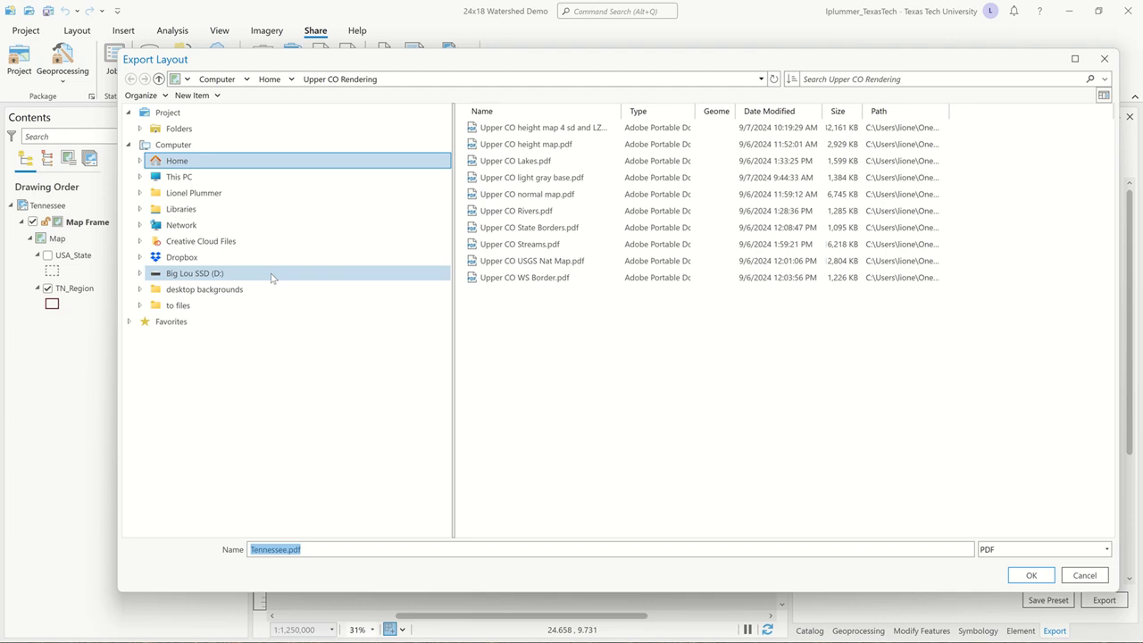
{"action": "left_click", "coordinate": [240, 116]}
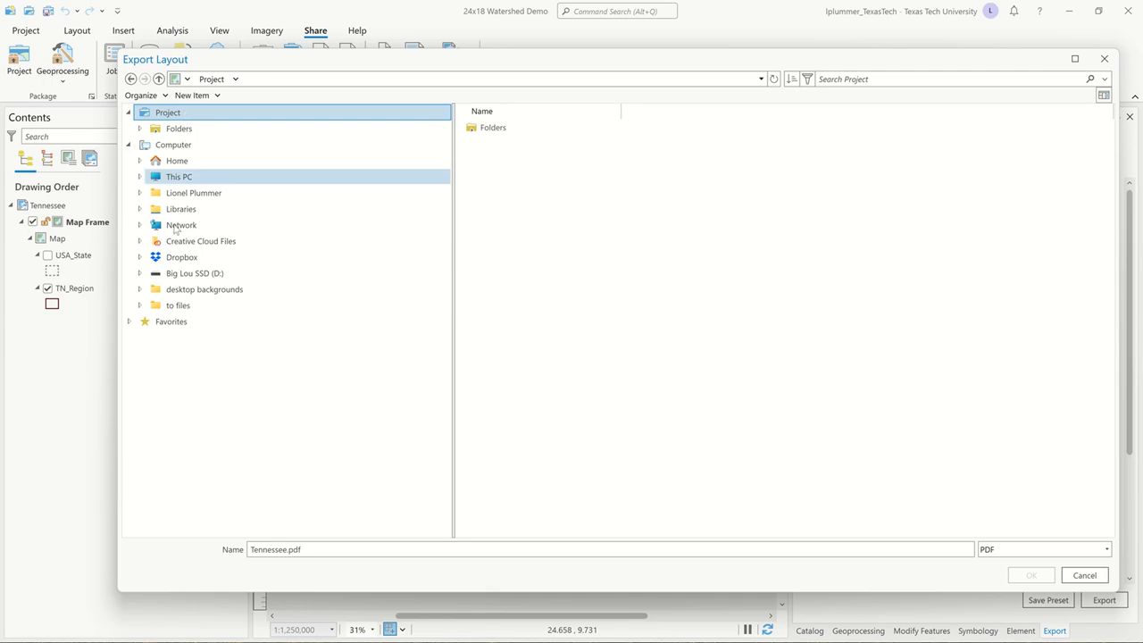
{"action": "double_click", "coordinate": [505, 135]}
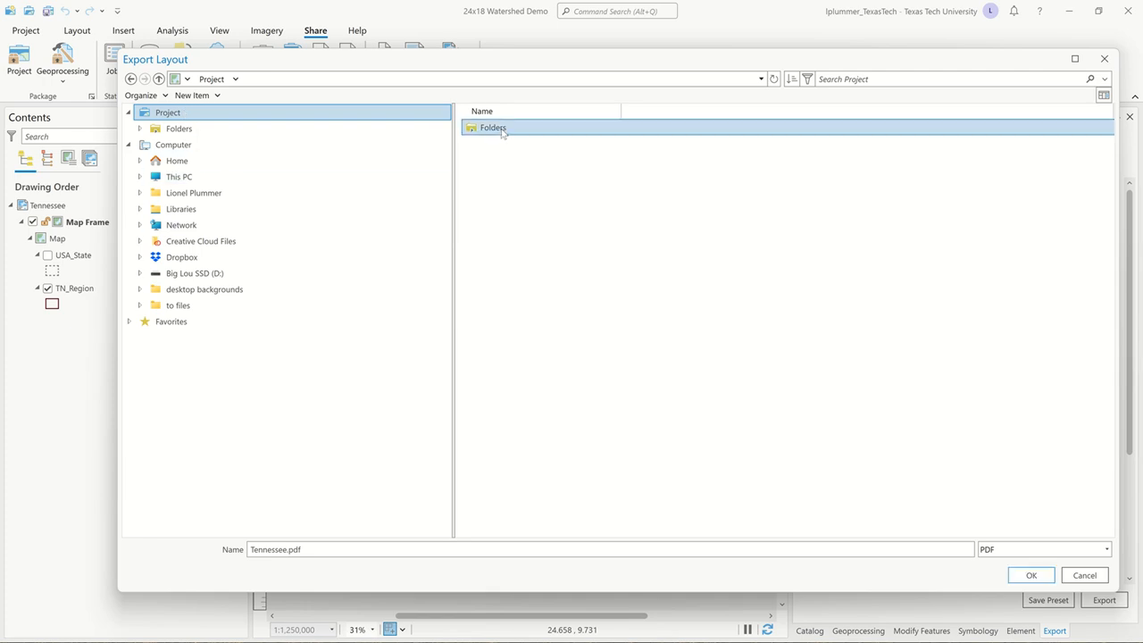
{"action": "left_click", "coordinate": [512, 136]}
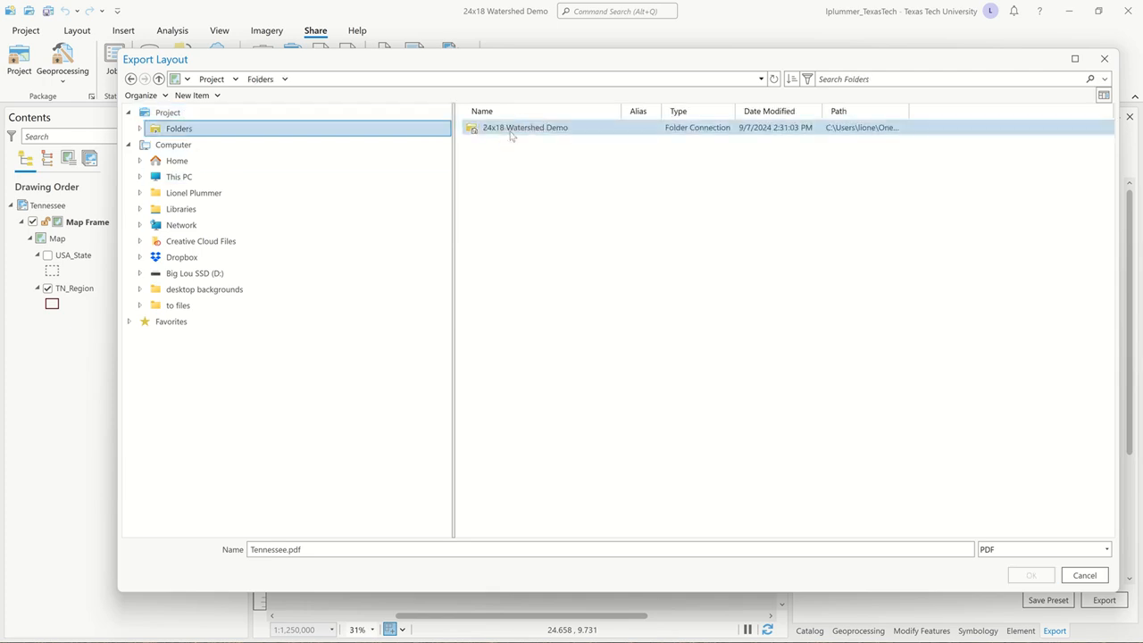
{"action": "double_click", "coordinate": [511, 136]}
{"action": "left_click", "coordinate": [542, 177]}
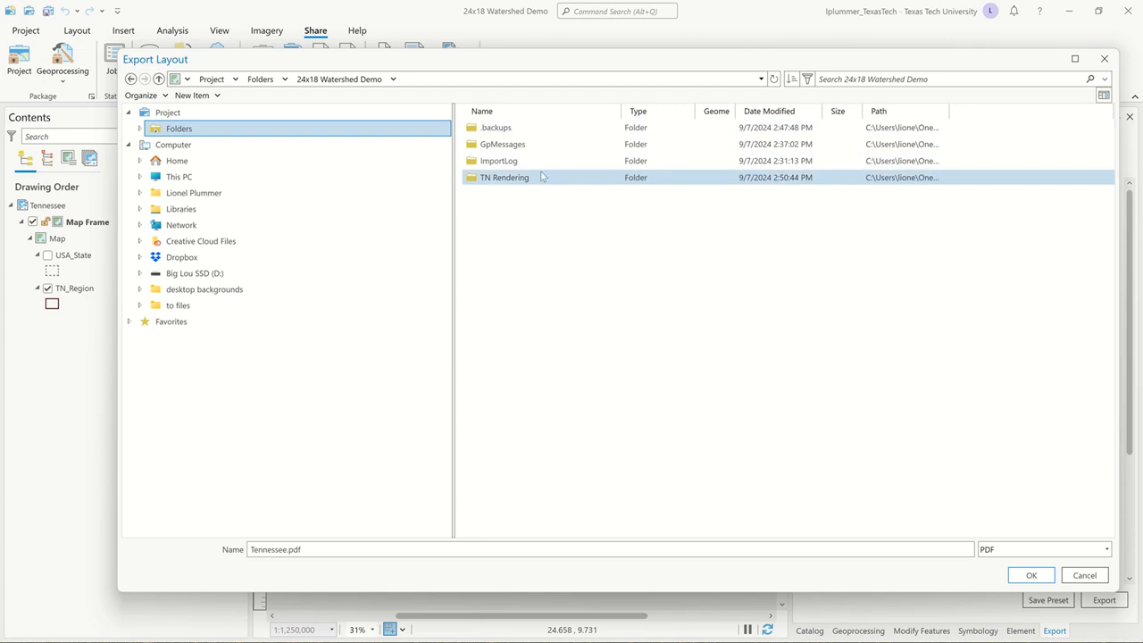
{"action": "double_click", "coordinate": [542, 176]}
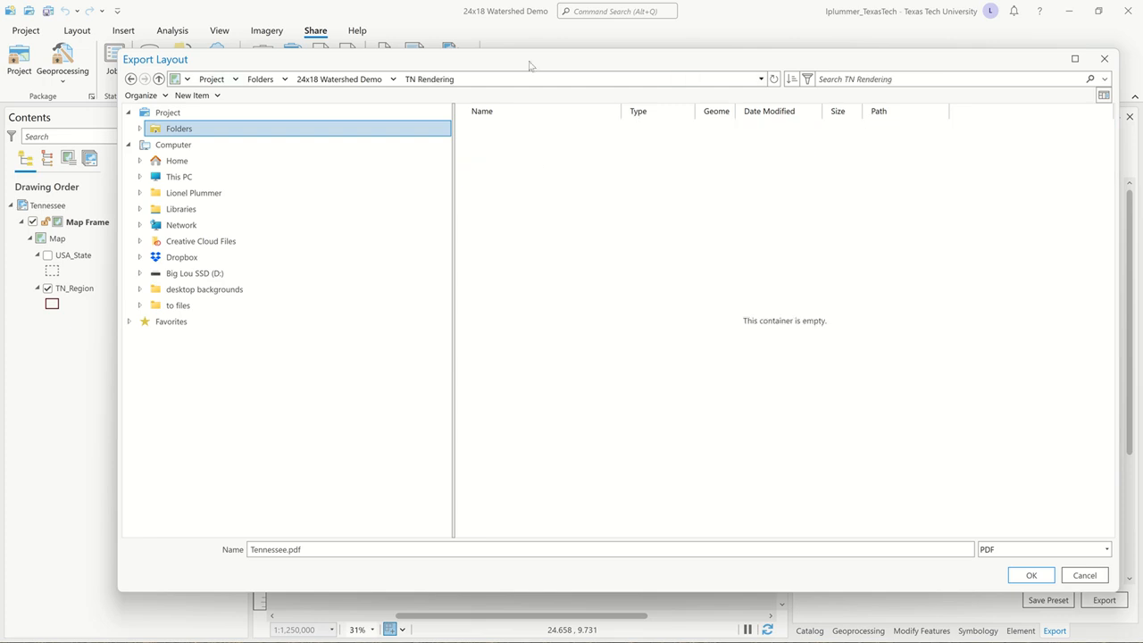
{"action": "left_click_drag", "start_coordinate": [529, 65], "coordinate": [672, 83]}
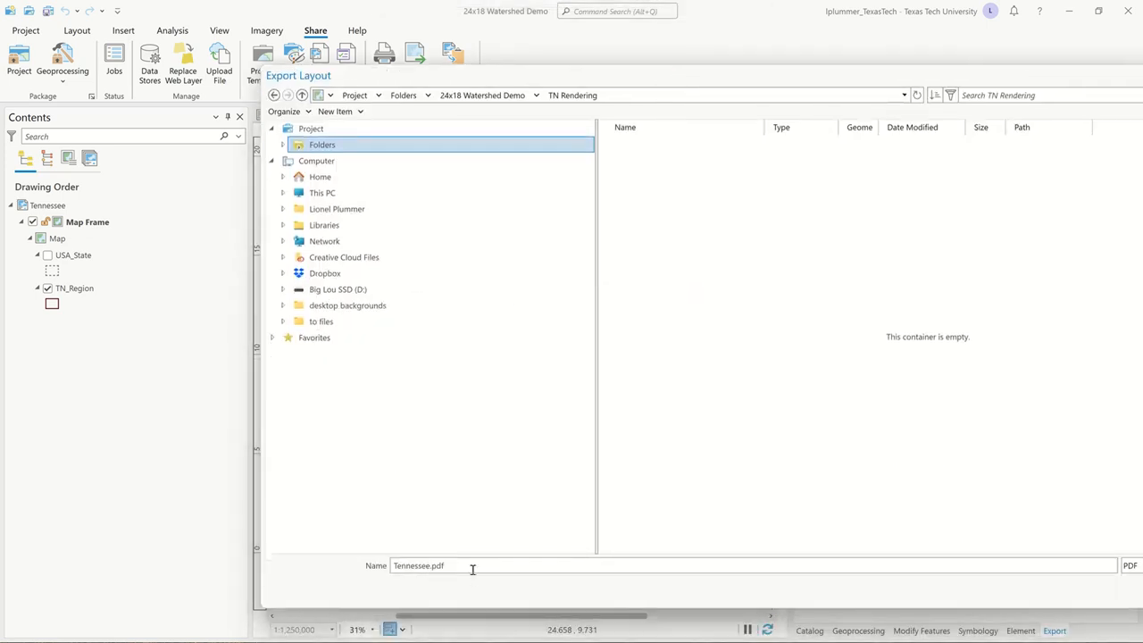
Name the export file watershed boundary and accept the output location.
{"action": "key", "text": "ctrl+a"}
{"action": "type", "text": "watershed boundary"}
{"action": "key", "text": "Return"}
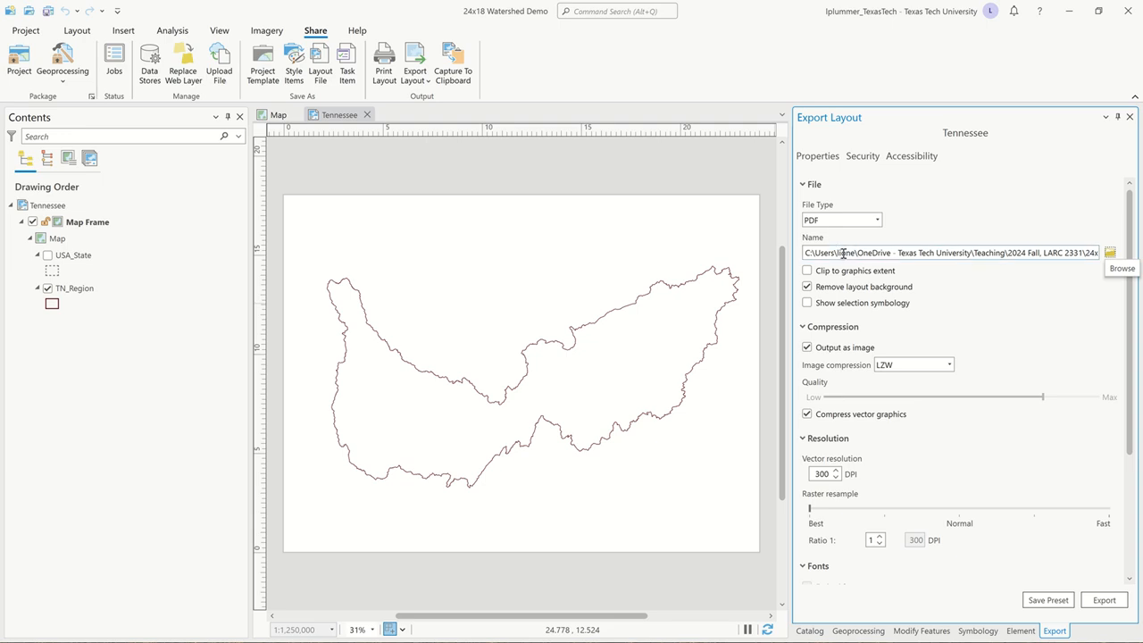
Check the compression, resolution and PDF settings, keep LZW image compression, and export the watershed boundary layout.
{"action": "left_click", "coordinate": [949, 365]}
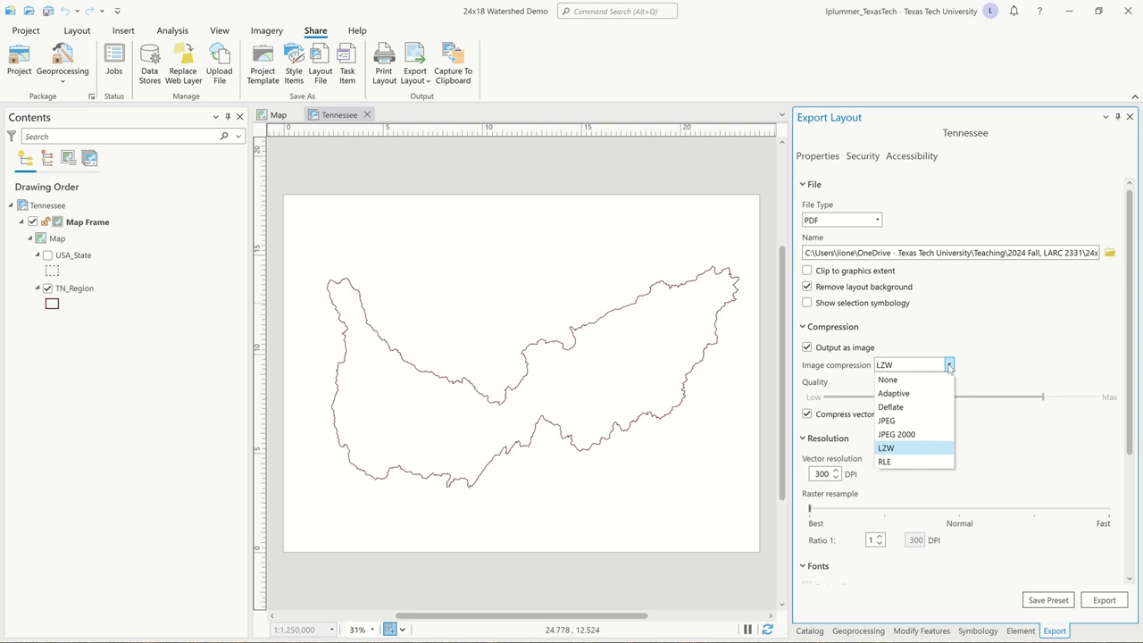
{"action": "left_click", "coordinate": [949, 366]}
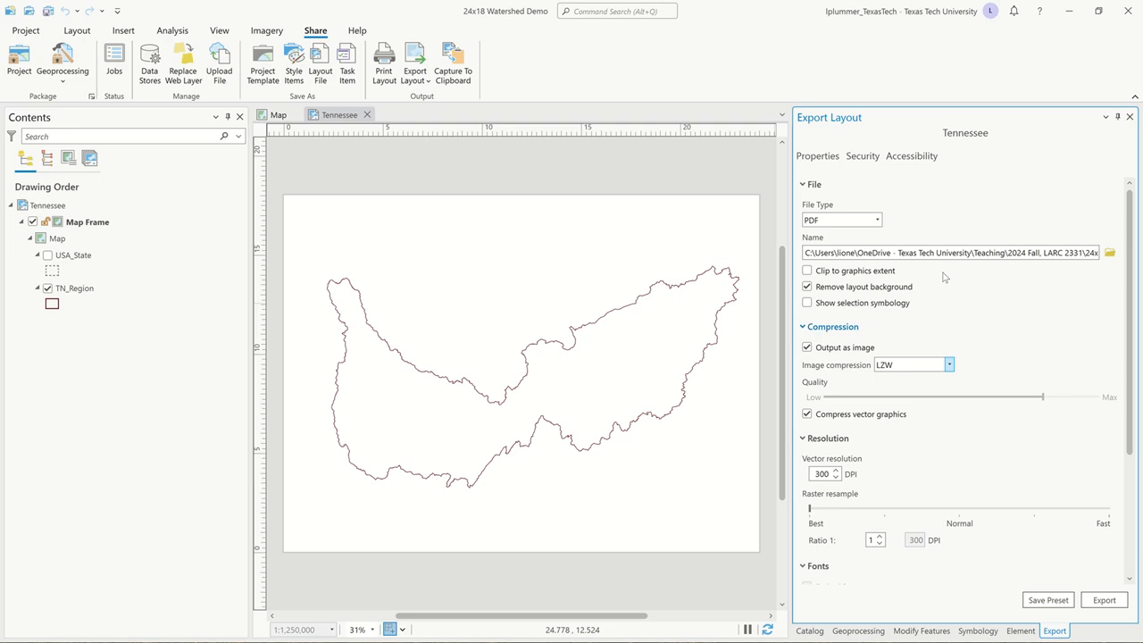
{"action": "scroll", "coordinate": [937, 438], "scroll_direction": "down", "scroll_amount": 4}
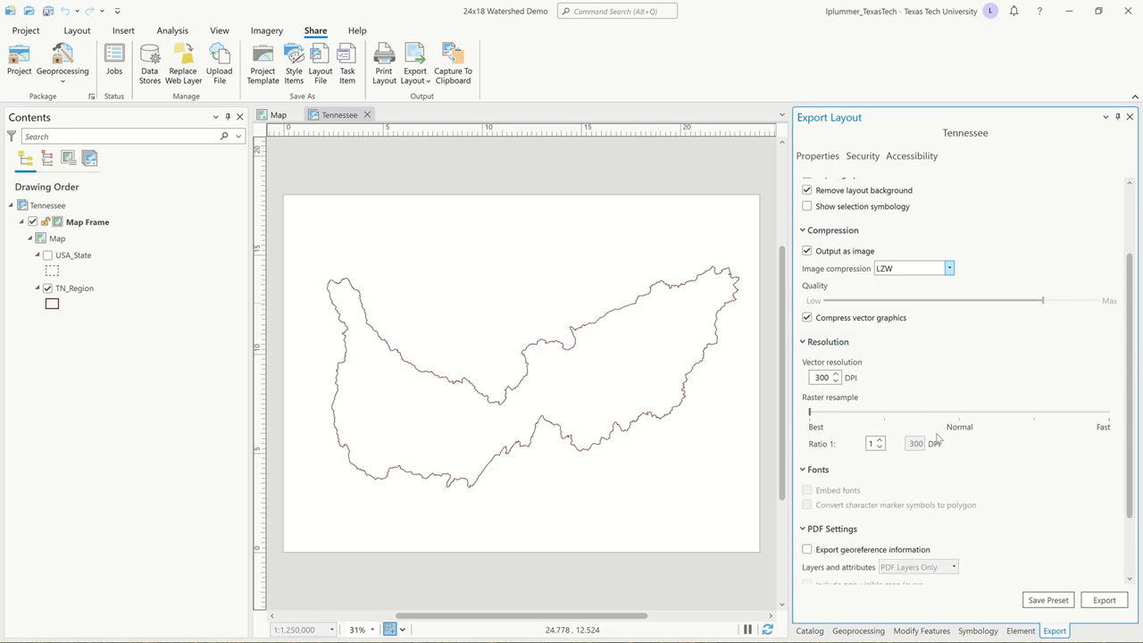
{"action": "scroll", "coordinate": [937, 438], "scroll_direction": "up", "scroll_amount": 1}
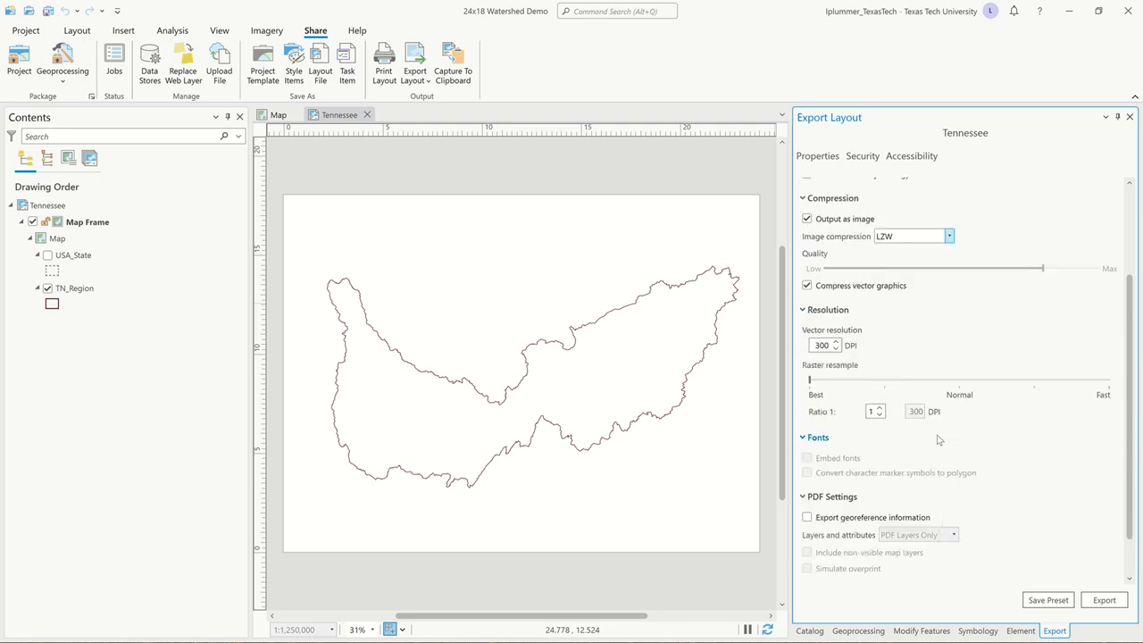
{"action": "scroll", "coordinate": [837, 410], "scroll_direction": "down", "scroll_amount": 1}
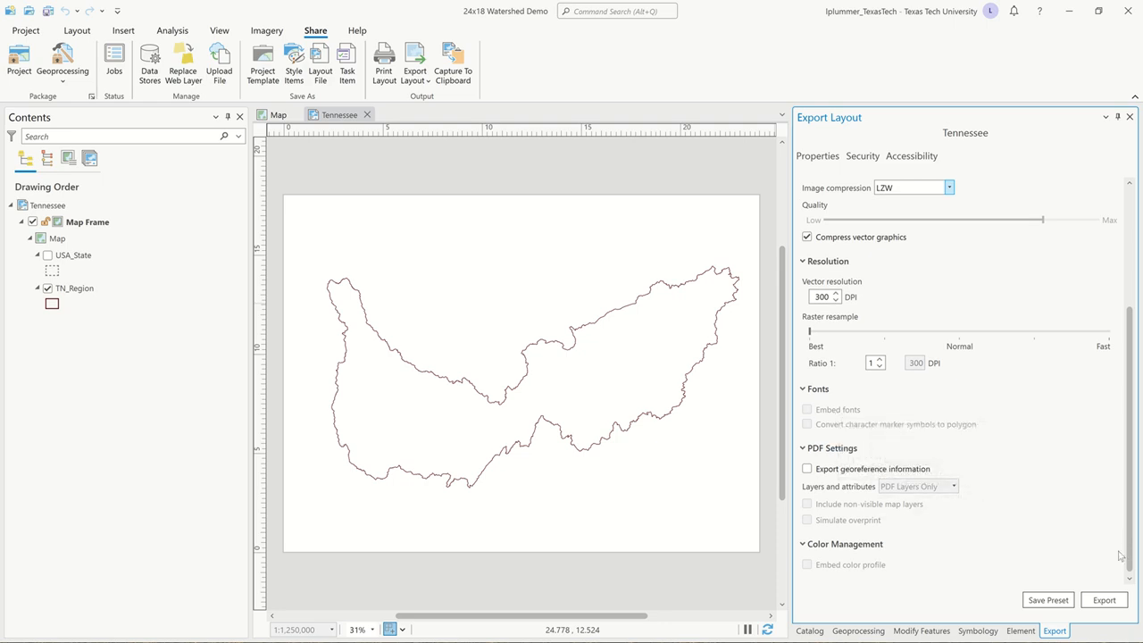
{"action": "left_click", "coordinate": [1104, 601]}
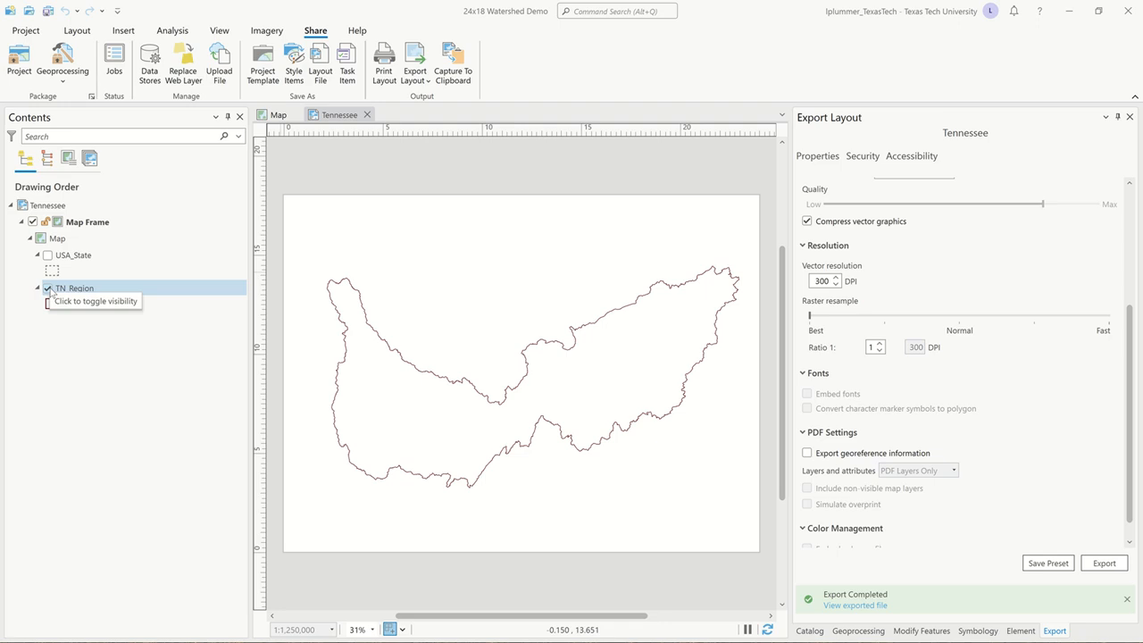
Hide the TN_Region layer, show the USA_State layer, and turn on its state name labels.
{"action": "left_click", "coordinate": [47, 289]}
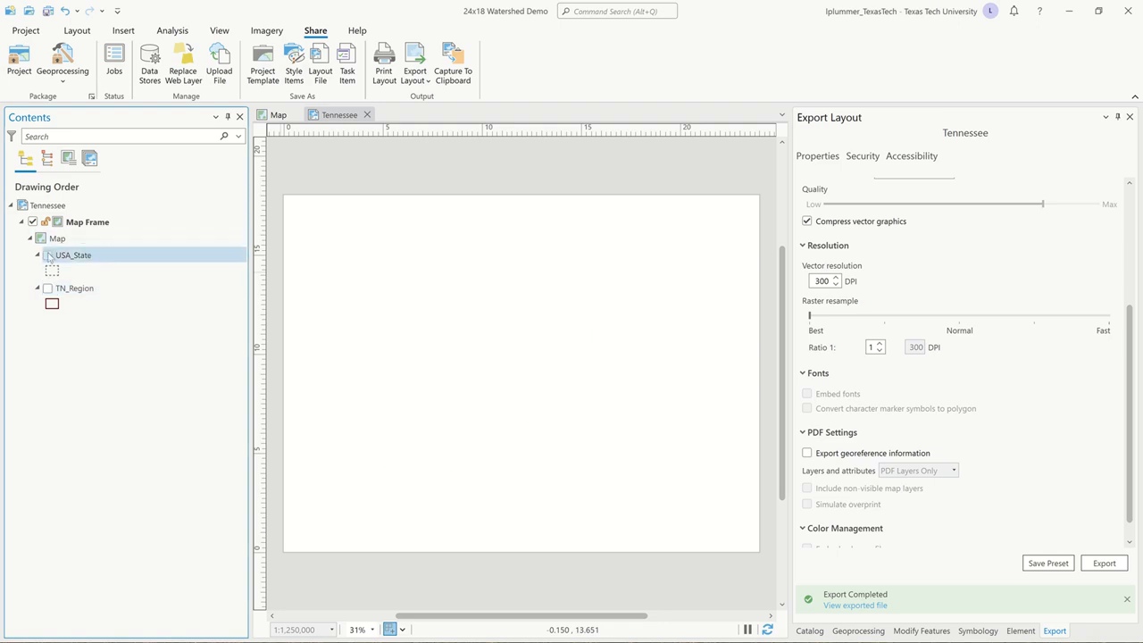
{"action": "left_click", "coordinate": [47, 255]}
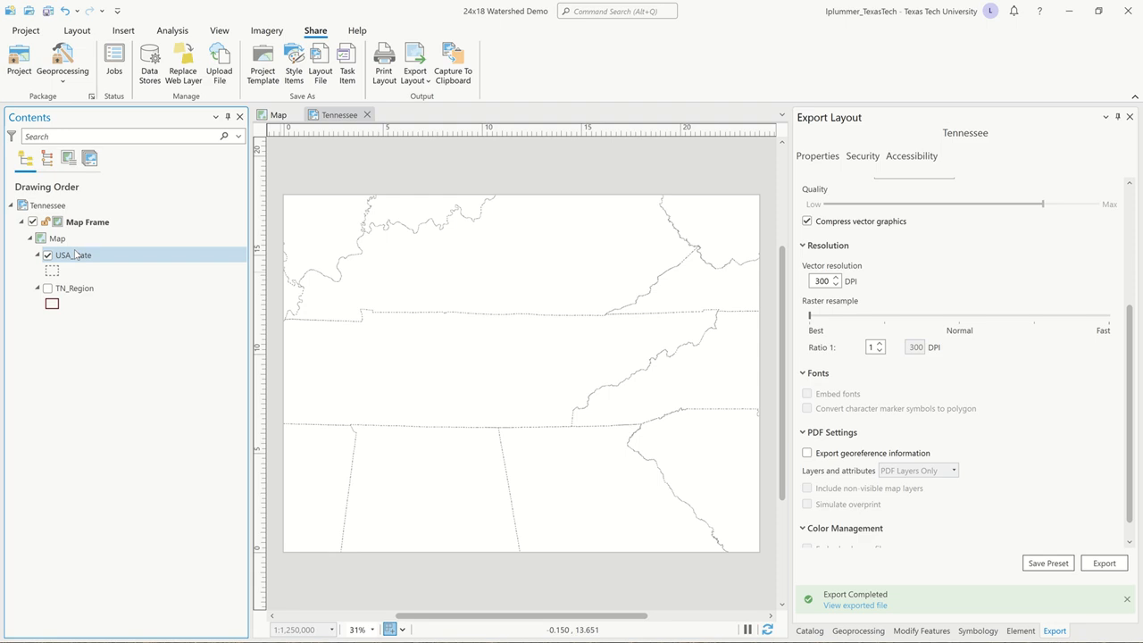
{"action": "left_click", "coordinate": [76, 255]}
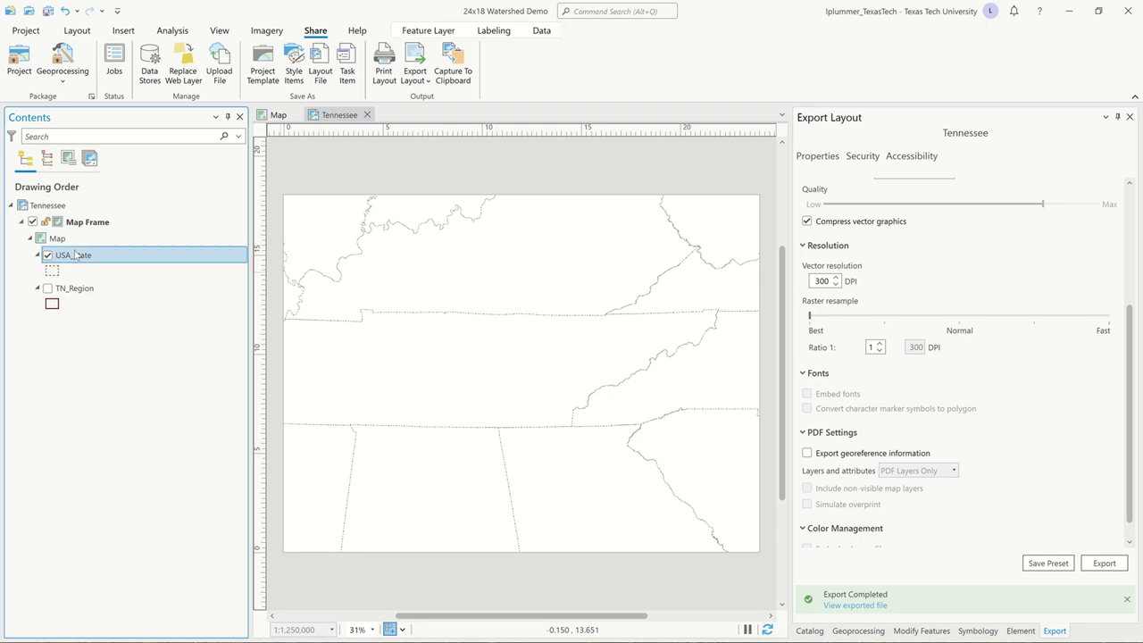
{"action": "left_click", "coordinate": [498, 34]}
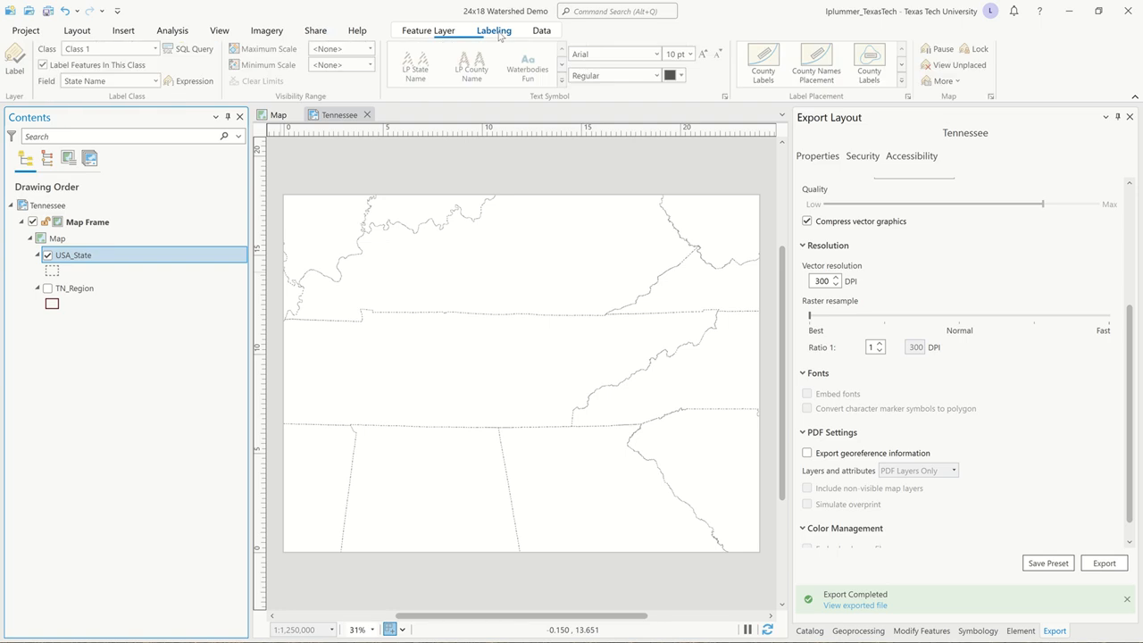
{"action": "left_click", "coordinate": [16, 61]}
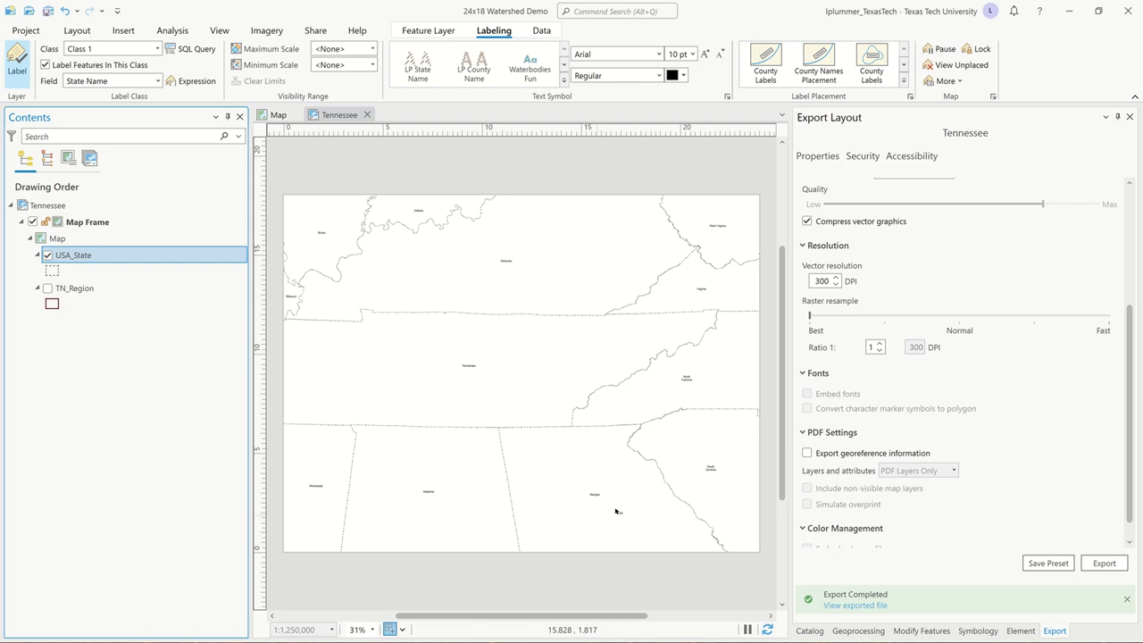
Export the labelled state map as a state boundary PDF in the TN Rendering folder, and save the project.
{"action": "scroll", "coordinate": [997, 379], "scroll_direction": "up", "scroll_amount": 5}
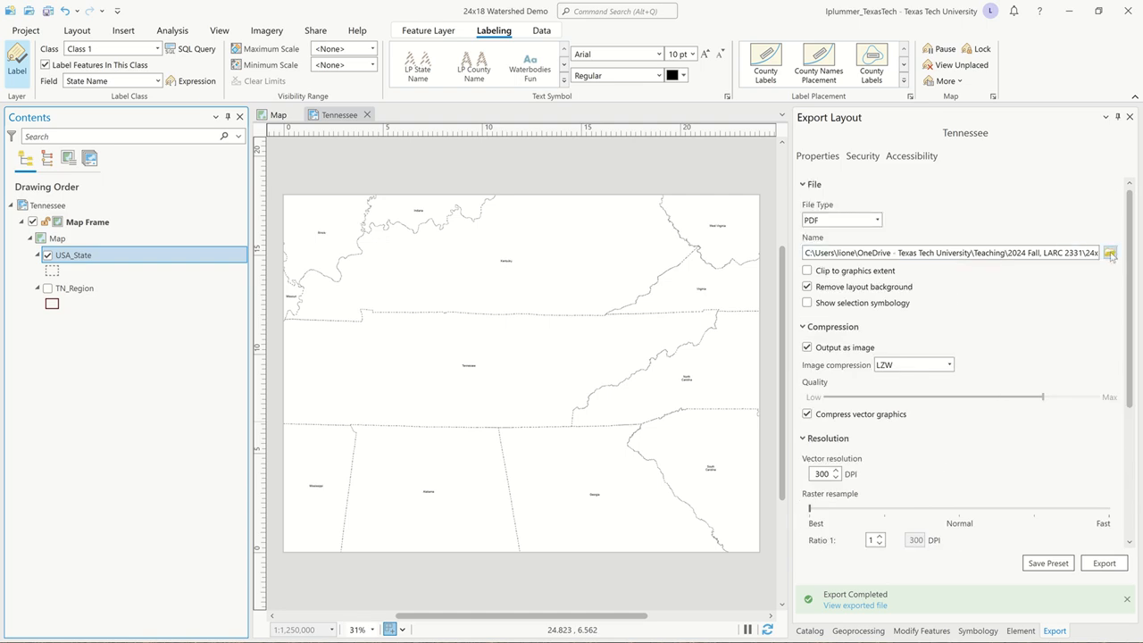
{"action": "left_click", "coordinate": [1112, 252]}
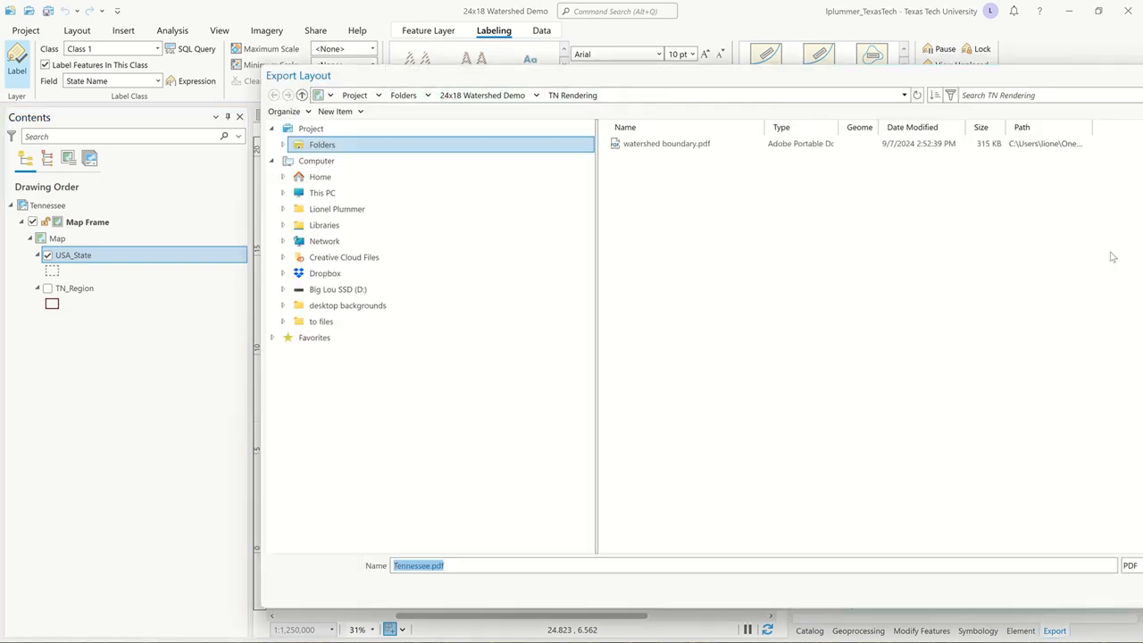
{"action": "type", "text": "state boundaries"}
{"action": "key", "text": "Return"}
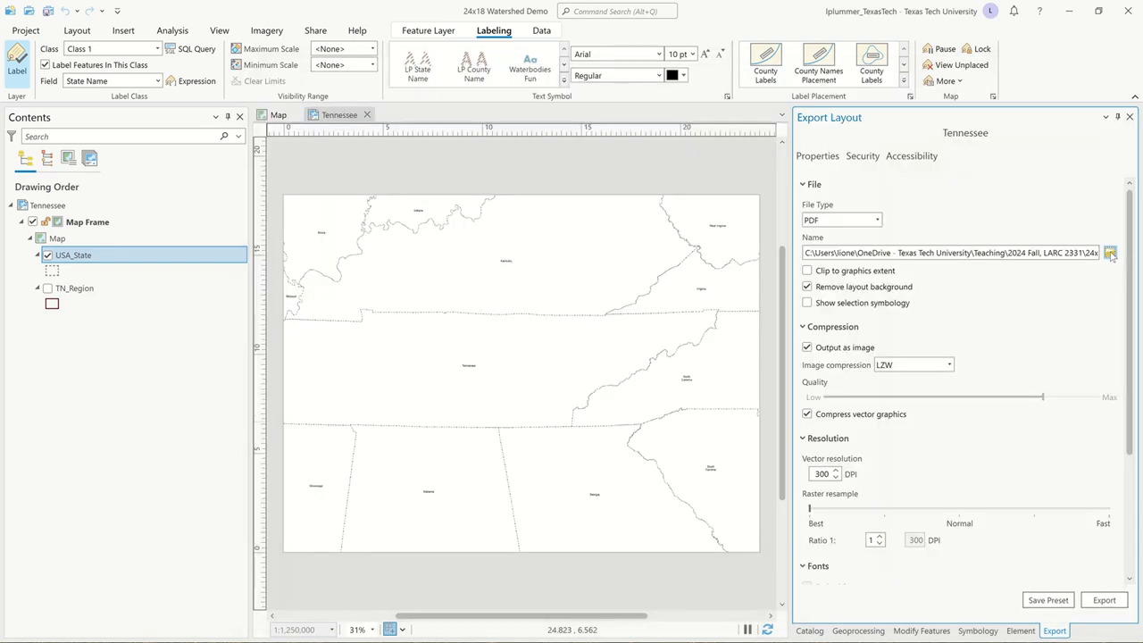
{"action": "left_click", "coordinate": [1102, 599]}
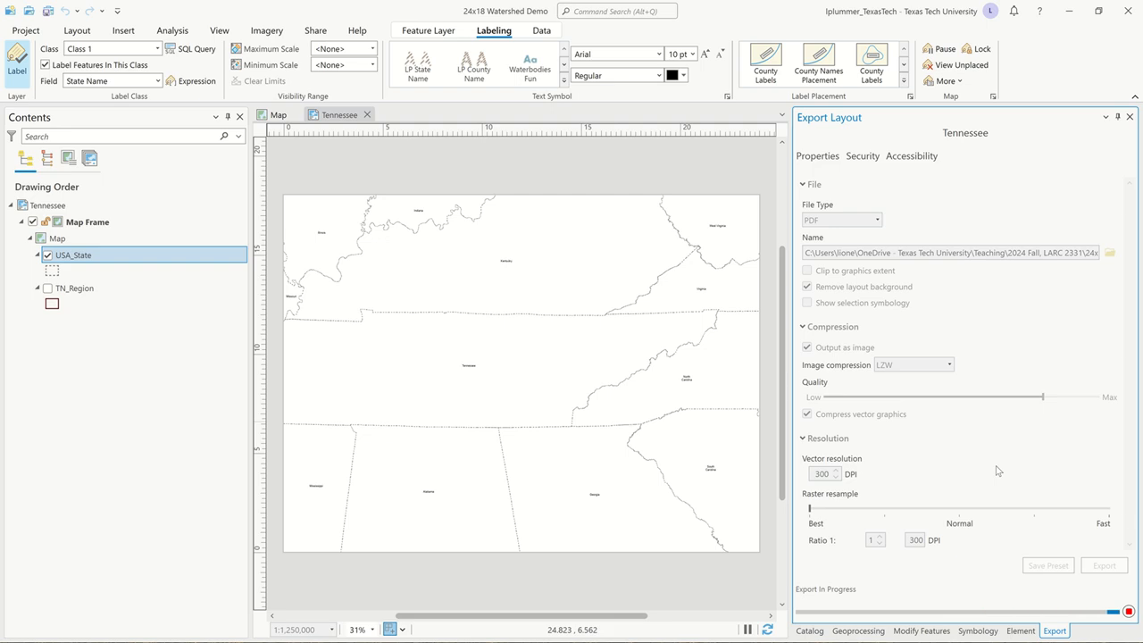
{"action": "mouse_move", "coordinate": [423, 5]}
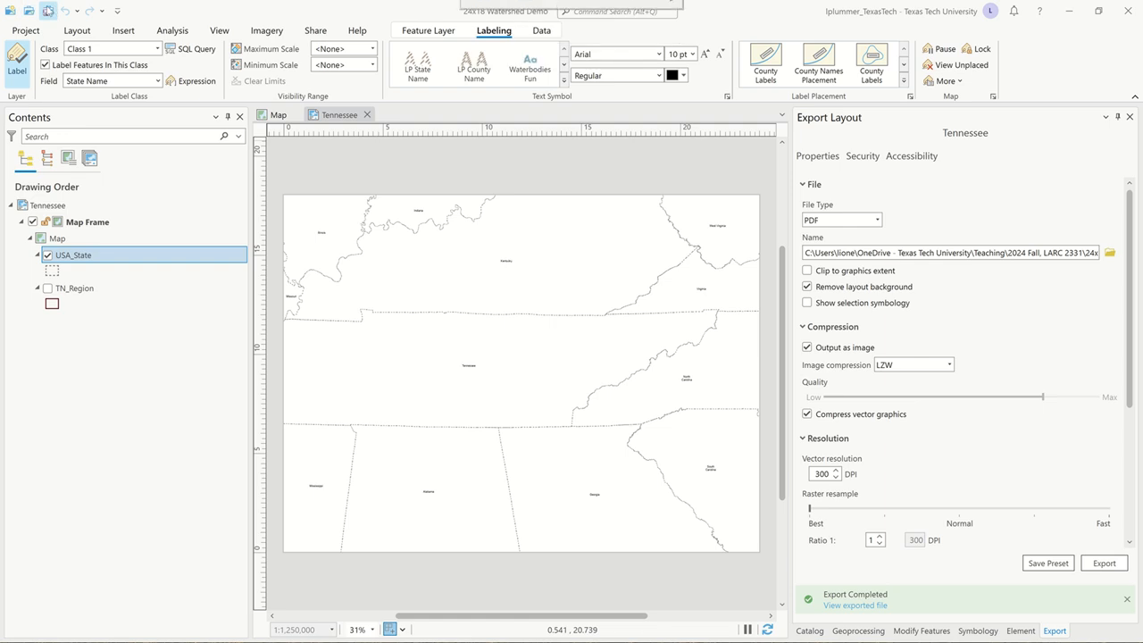
{"action": "left_click", "coordinate": [47, 10]}
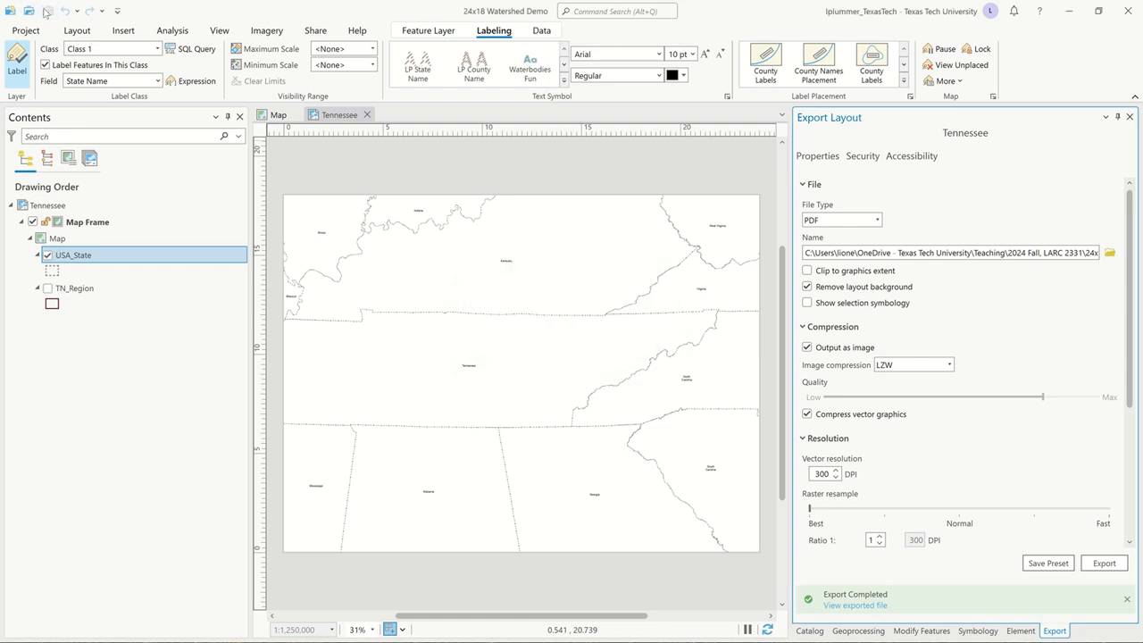
{"action": "mouse_move", "coordinate": [460, 3]}
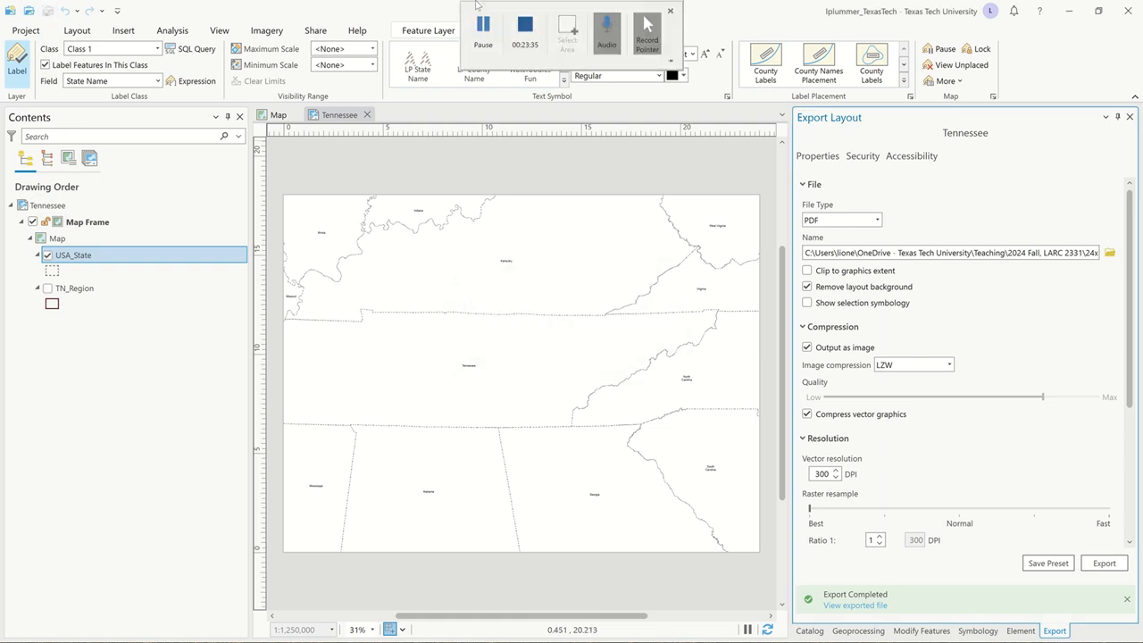